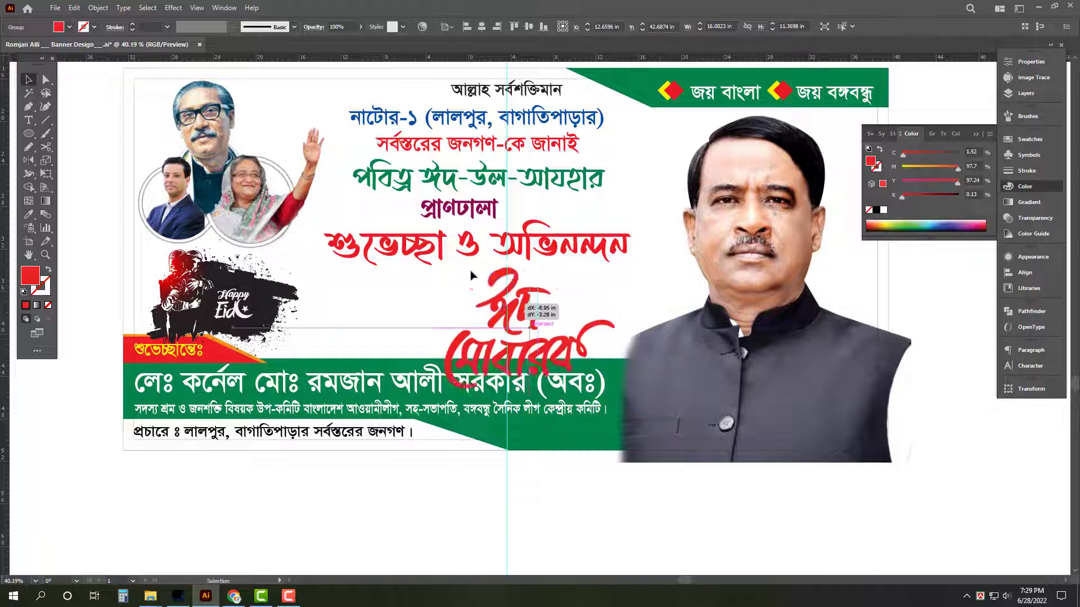
Place the red "ঈদ মোবারক" lettering in the blank area below the greeting lines, above the green name band.
scroll(499, 239, "down", 3)
left_click_drag(472, 335, 480, 471)
key("ctrl+z")
left_click_drag(506, 175, 487, 311)
Adjust the position of "শুভেচ্ছা ও অভিনন্দন" and scale it down slightly together with "প্রাণঢালা" and "পবিত্র ঈদ-উল-আযহার".
scroll(478, 267, "up", 2)
left_click(586, 319)
left_click_drag(586, 319, 586, 310)
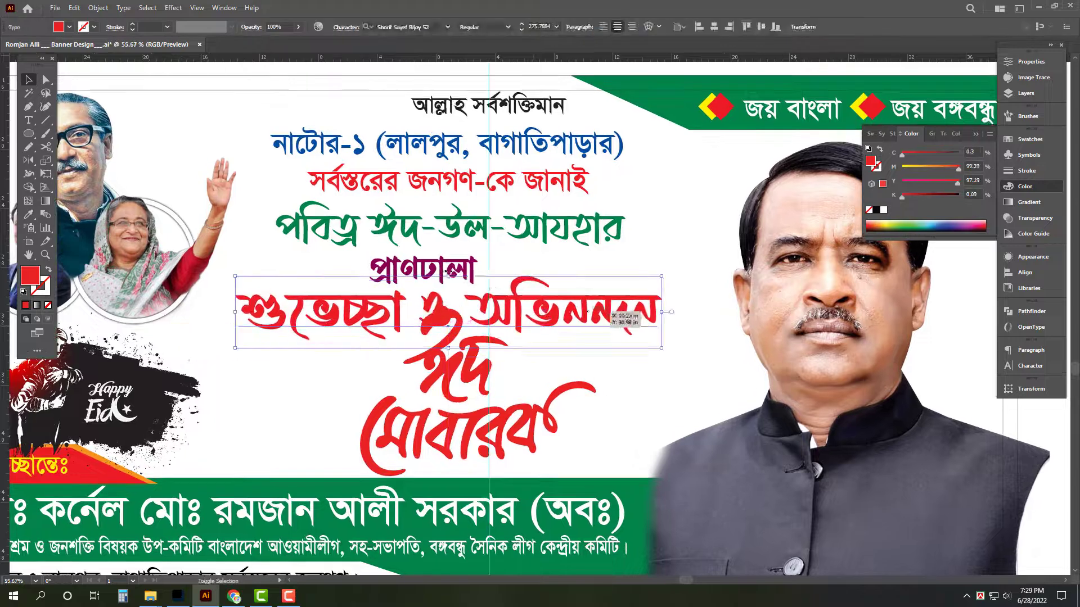
left_click(476, 272)
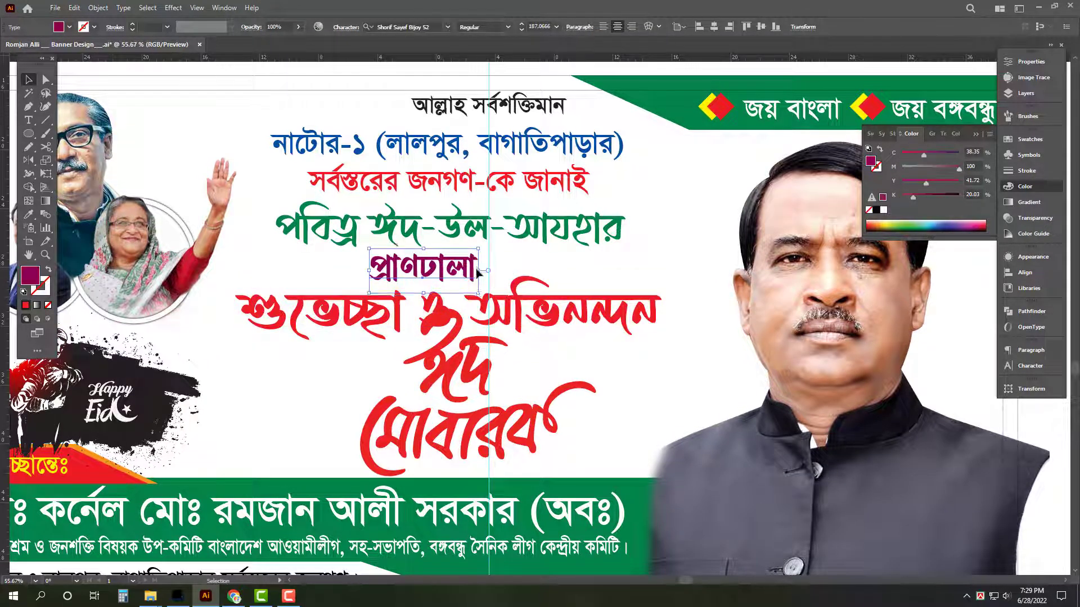
left_click(529, 225, "shift")
left_click(541, 313, "shift")
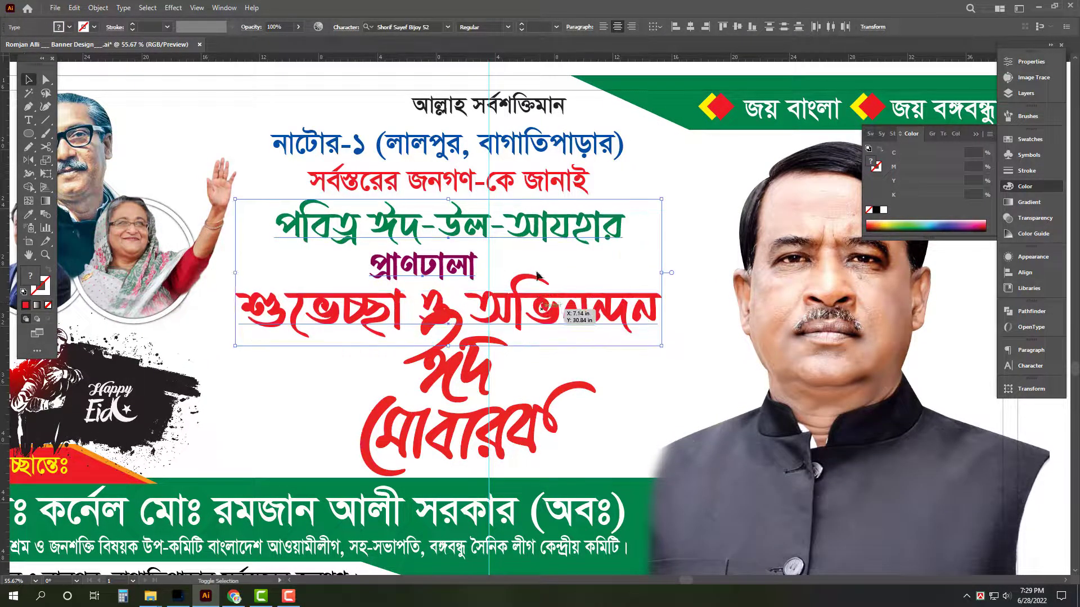
left_click_drag(448, 346, 448, 332)
Move the "ঈদ মোবারক" lettering to the empty canvas below the banner.
left_click_drag(453, 402, 446, 204)
left_click(502, 315)
scroll(436, 304, "down", 2)
left_click_drag(482, 195, 480, 391)
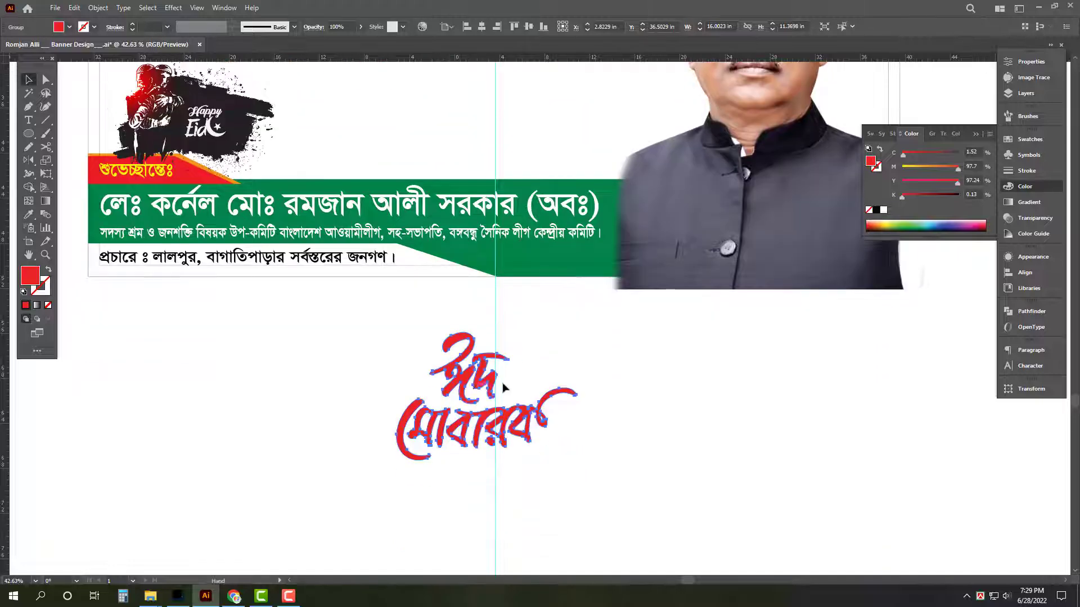
Ungroup the "ঈদ মোবারক" lettering and place "মোবারক" beside "ঈদ" on one line.
right_click(531, 345)
left_click(574, 446)
left_click_drag(619, 495, 374, 424)
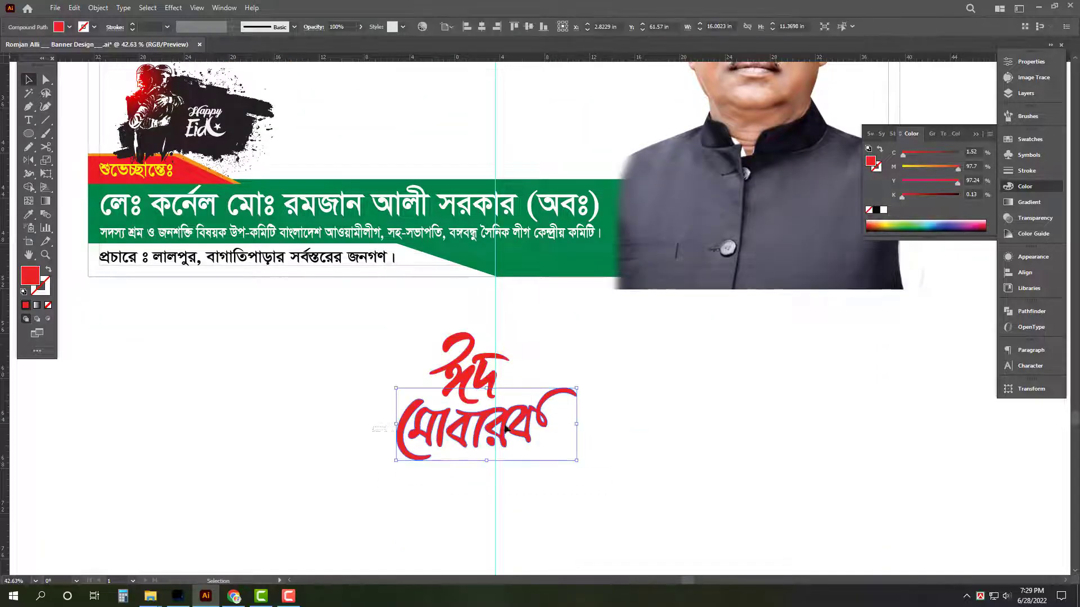
left_click_drag(639, 495, 516, 368)
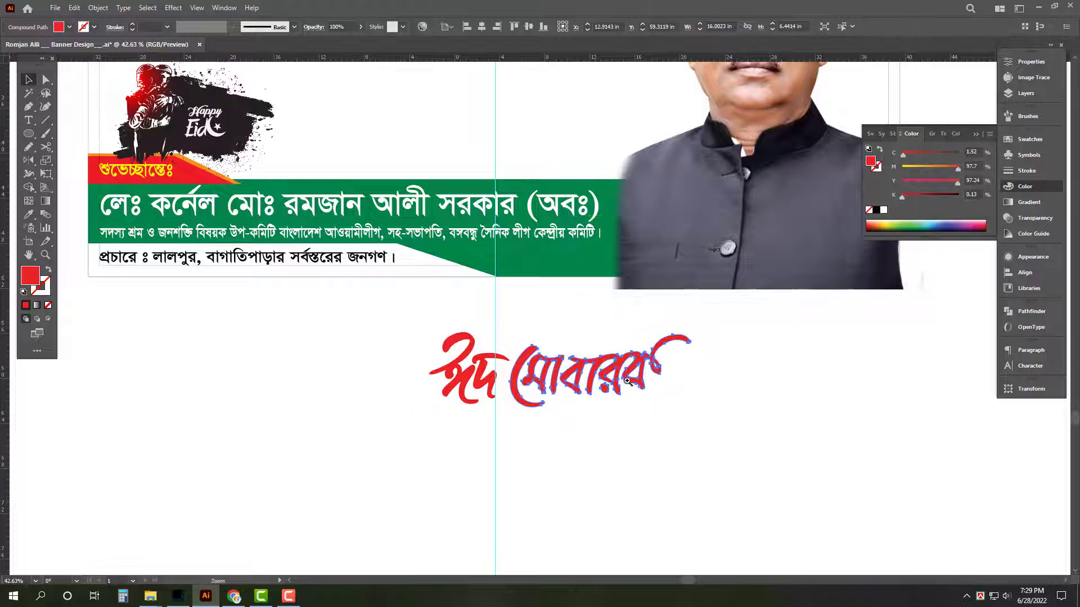
left_click_drag(627, 382, 652, 382)
left_click_drag(538, 380, 542, 384)
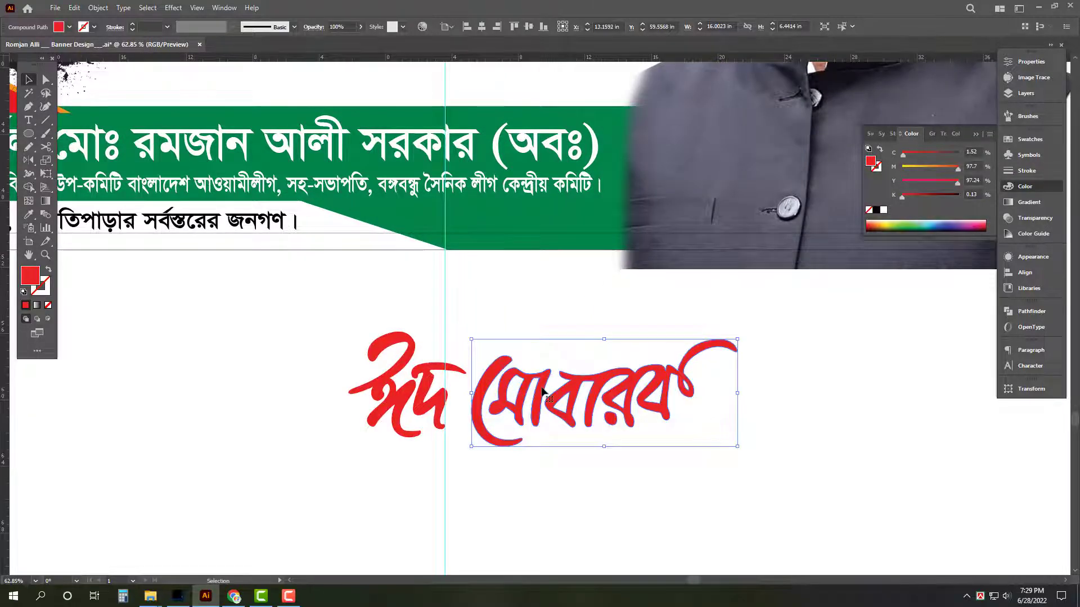
Enlarge "ঈদ" proportionally to about 9.41 by 8.45 in and nudge it left, clear of "মোবারক".
left_click_drag(267, 349, 267, 318)
left_click_drag(600, 398, 577, 398)
left_click_drag(534, 370, 529, 479)
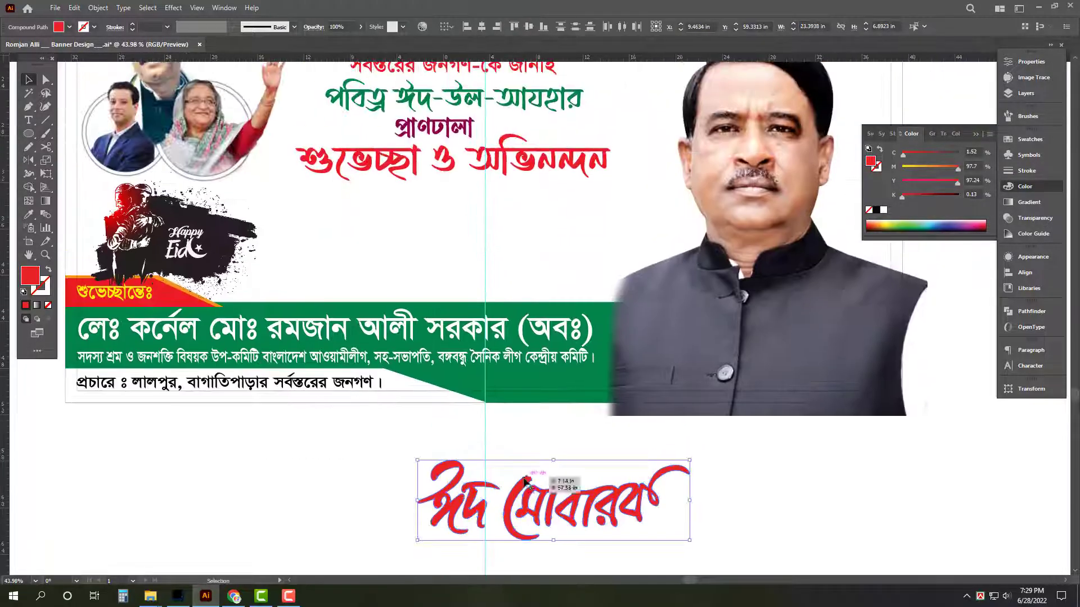
left_click_drag(356, 457, 468, 527)
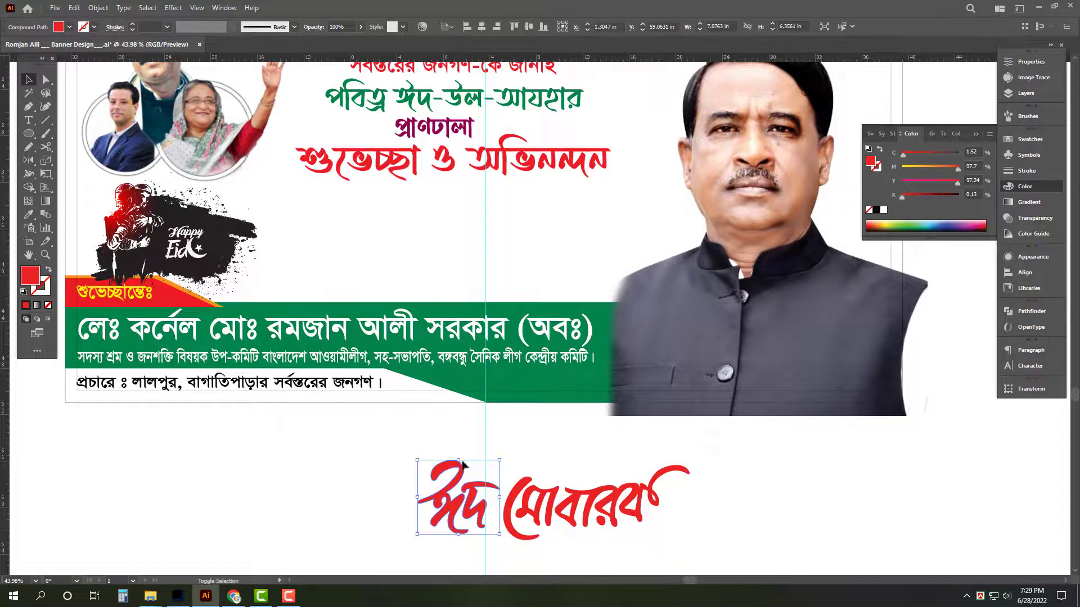
left_click_drag(458, 460, 459, 435)
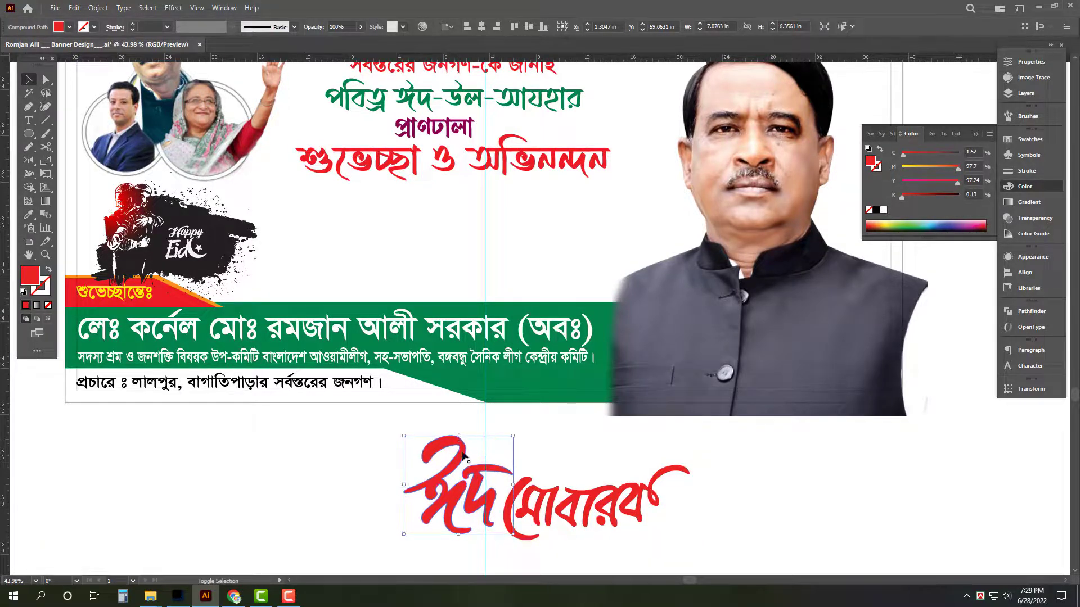
key("Left")
key("Left")
key("Left")
key("Left")
key("Left")
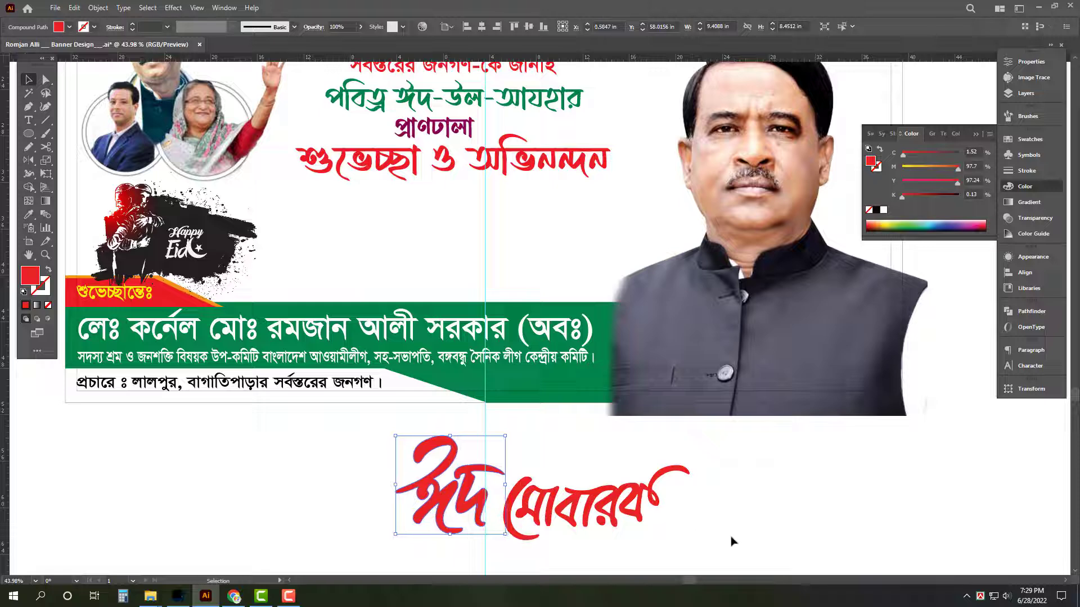
Group the two words of "ঈদ মোবারক" and position the group between "শুভেচ্ছা ও অভিনন্দন" and the green name band.
left_click_drag(345, 440, 344, 438)
key("ctrl+g")
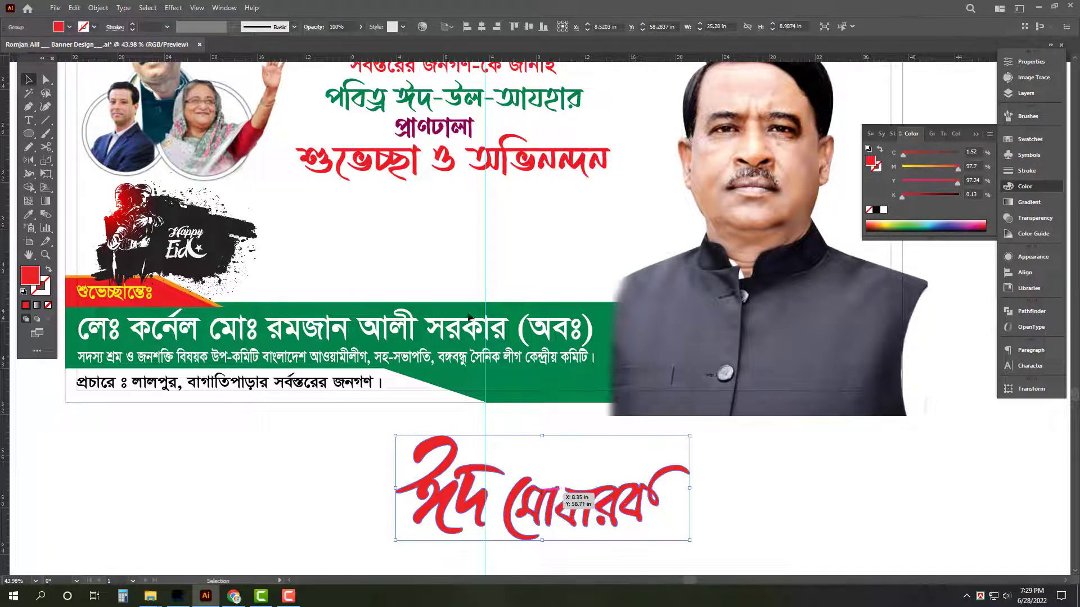
left_click_drag(542, 493, 451, 241)
scroll(509, 267, "up", 2)
left_click_drag(510, 266, 526, 332)
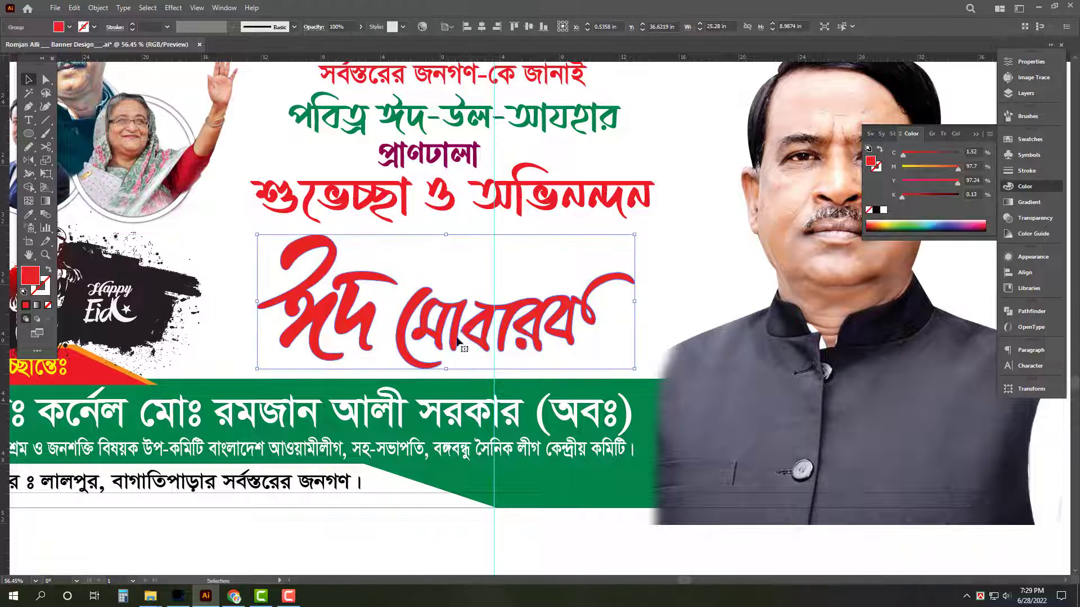
scroll(459, 340, "down", 1)
left_click_drag(459, 341, 435, 388)
Recolor the "শুভেচ্ছা ও অভিনন্দন" line blue with C 100, M 80, Y 0, K 0.
left_click(540, 268)
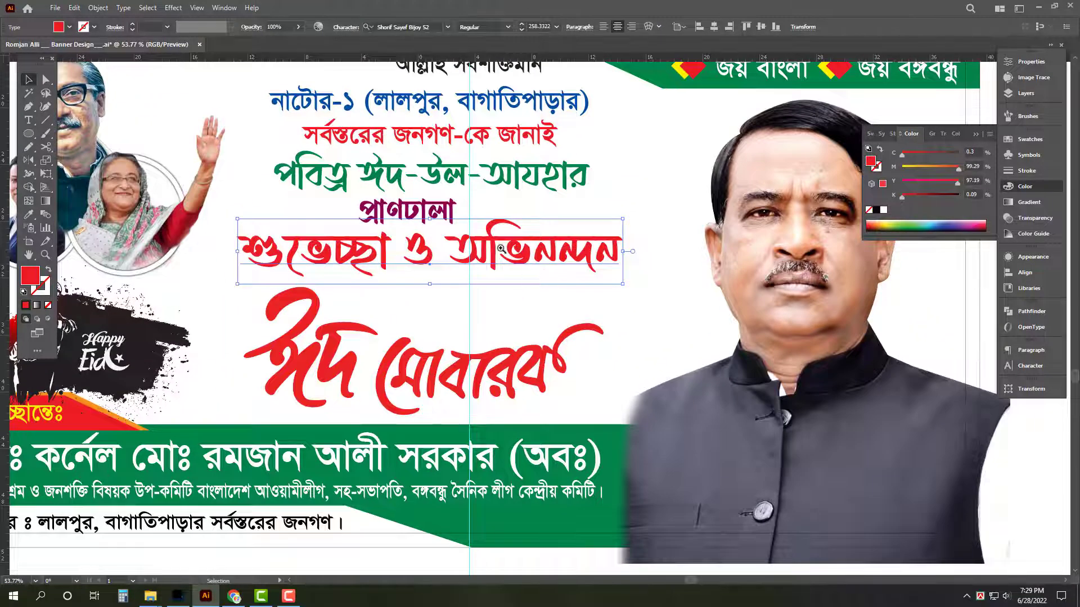
scroll(500, 248, "up", 1)
type("10")
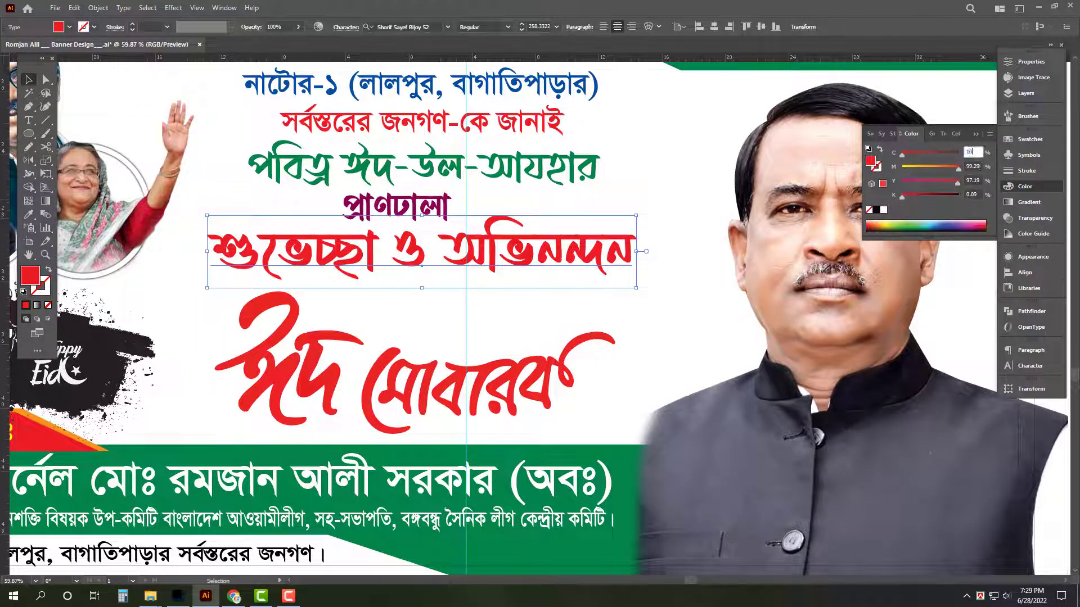
type("0")
key("Tab")
type("80")
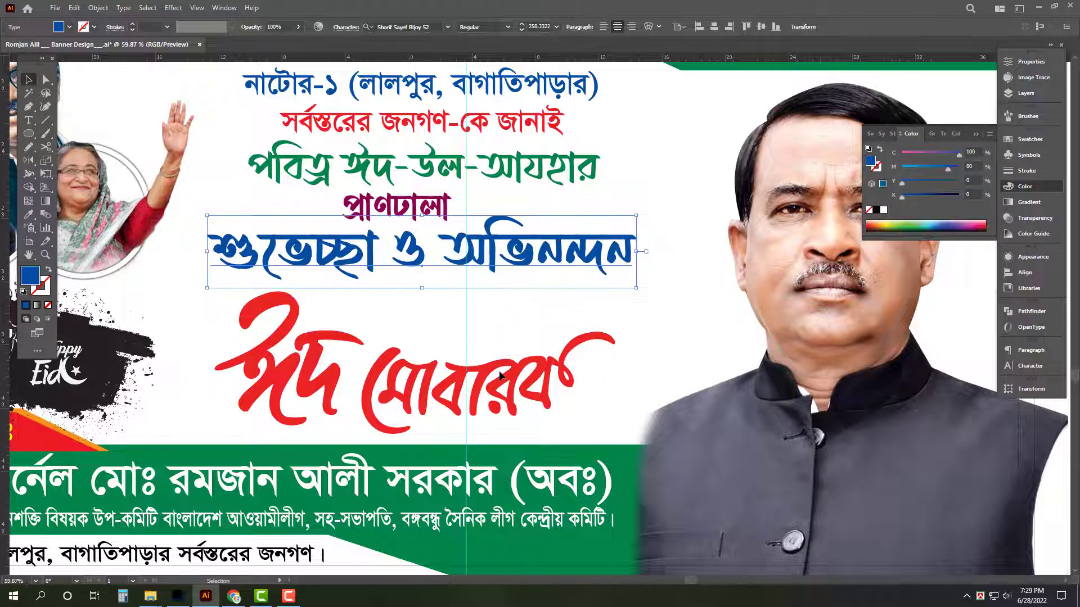
left_click(499, 372)
left_click(523, 364)
left_click_drag(509, 343, 441, 320)
left_click_drag(441, 321, 449, 365)
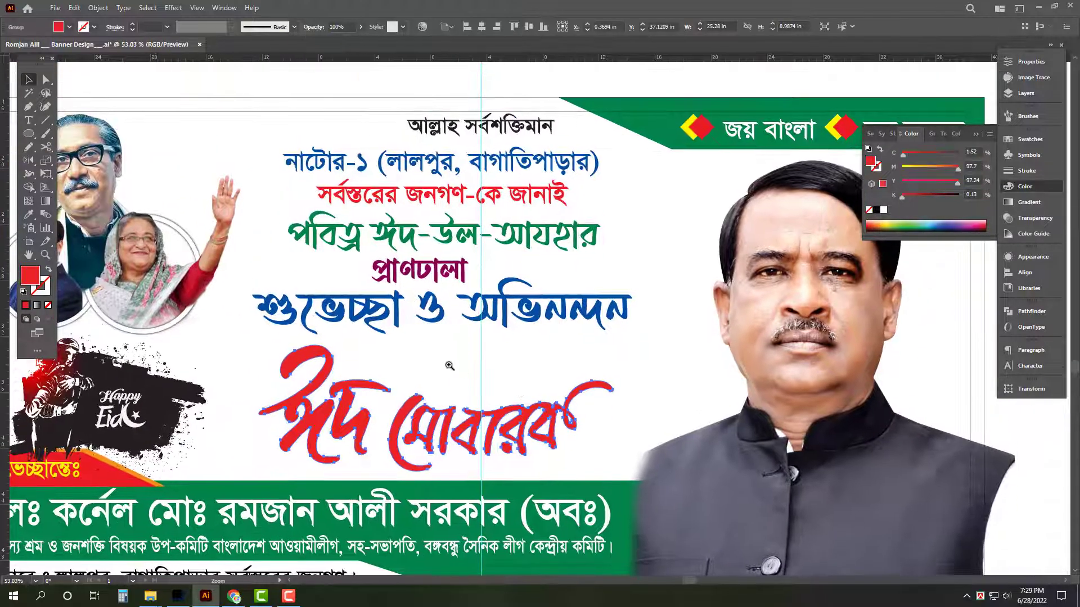
scroll(480, 300, "up", 1)
left_click(533, 311, "shift")
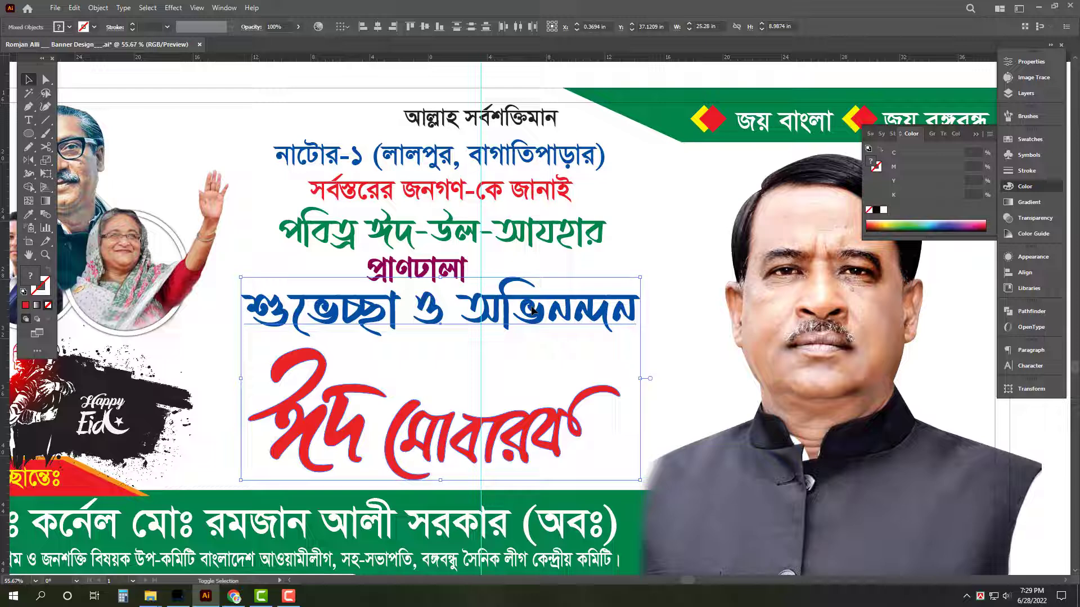
left_click(511, 240, "shift")
left_click(462, 269, "shift")
left_click(460, 194, "shift")
left_click(475, 158, "shift")
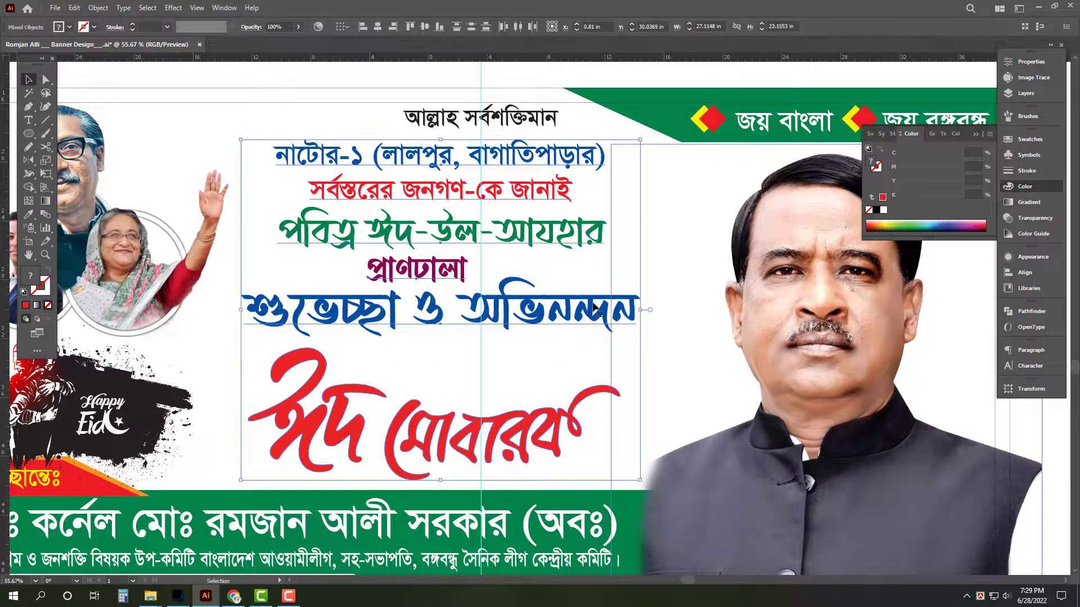
left_click(617, 310)
Select and copy "পবিত্র ঈদ-উল-আযহার", "প্রাণঢালা", "শুভেচ্ছা ও অভিনন্দন" and the "ঈদ মোবারক" lettering.
left_click(586, 304)
left_click(452, 269, "shift")
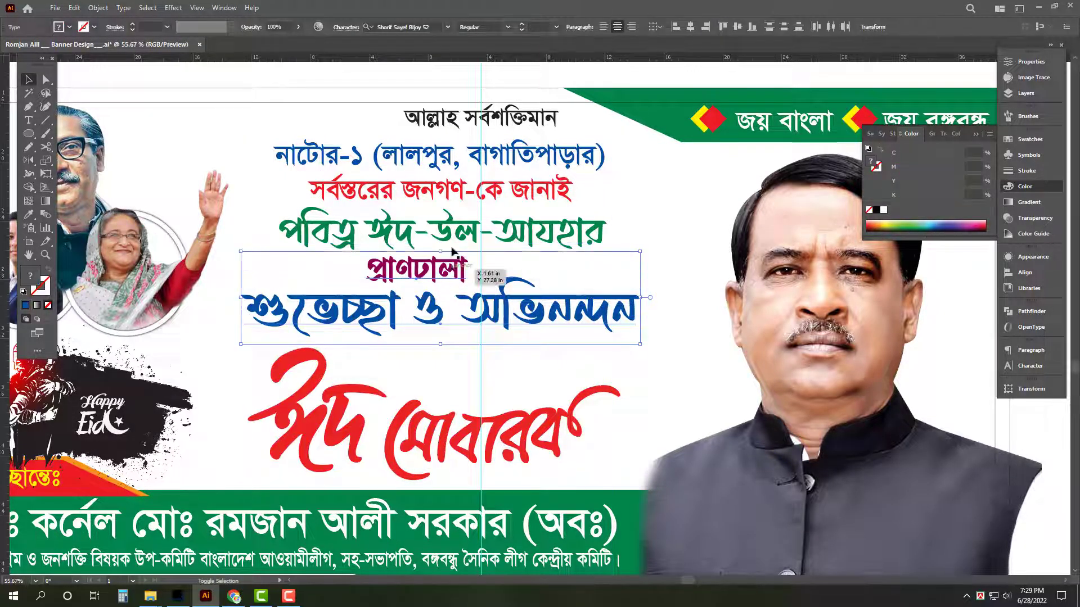
left_click(453, 243, "shift")
left_click(538, 446, "shift")
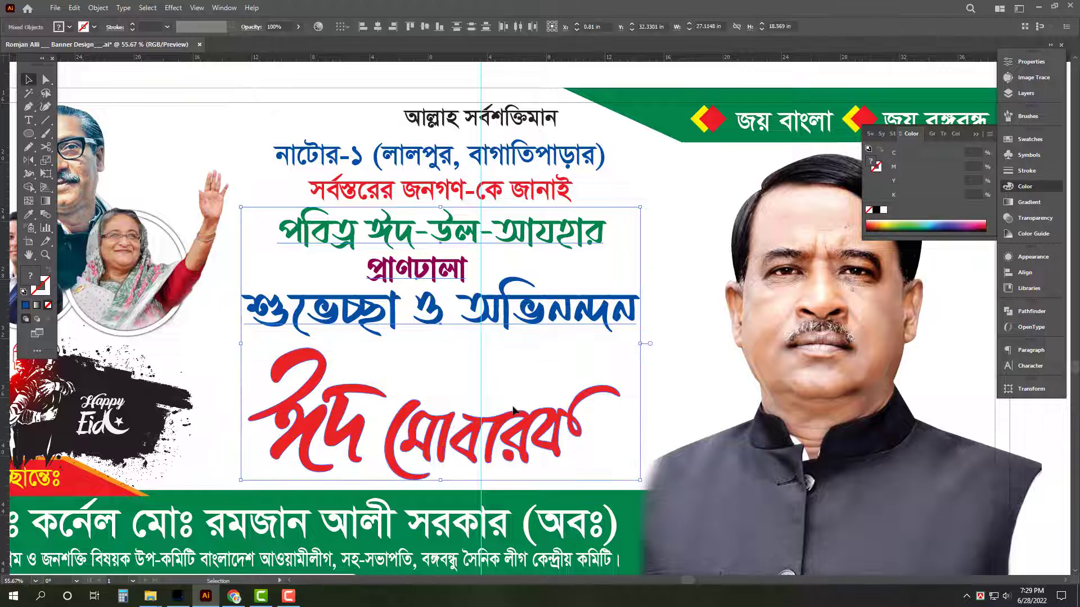
key("a")
Apply a Drop Shadow to the selected texts with X offset 0.2 in, Y offset 0.2 in and blur 0.2 in.
left_click(178, 11)
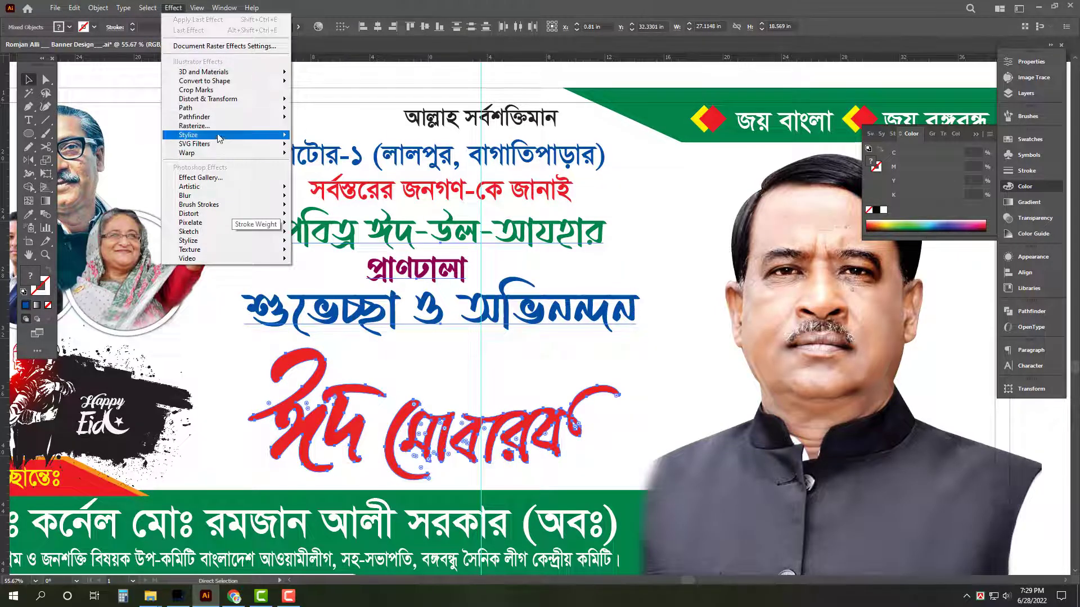
mouse_move(220, 136)
left_click(349, 138)
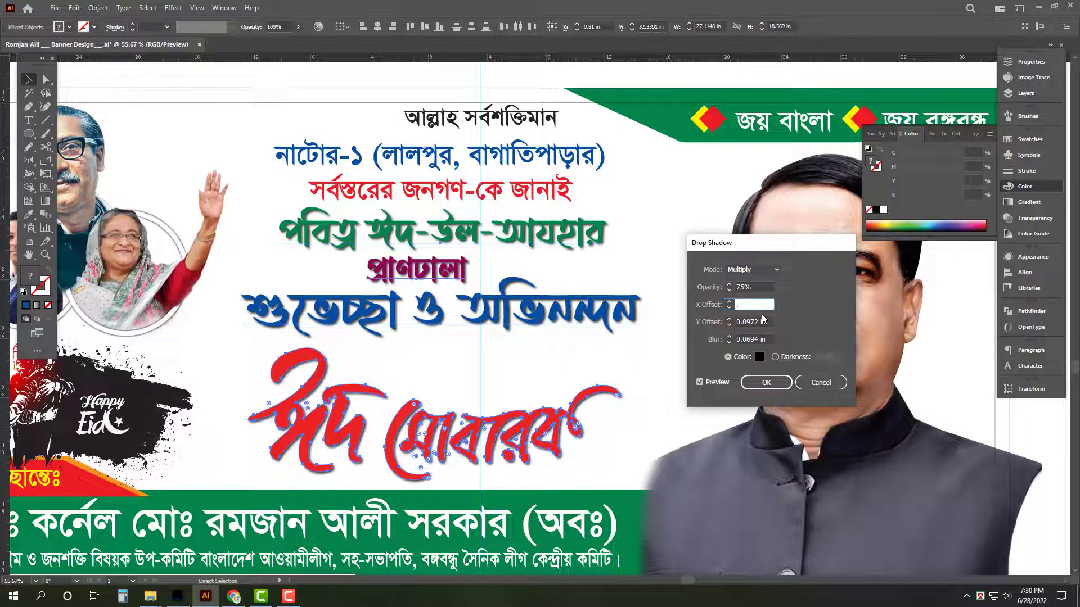
type(".2")
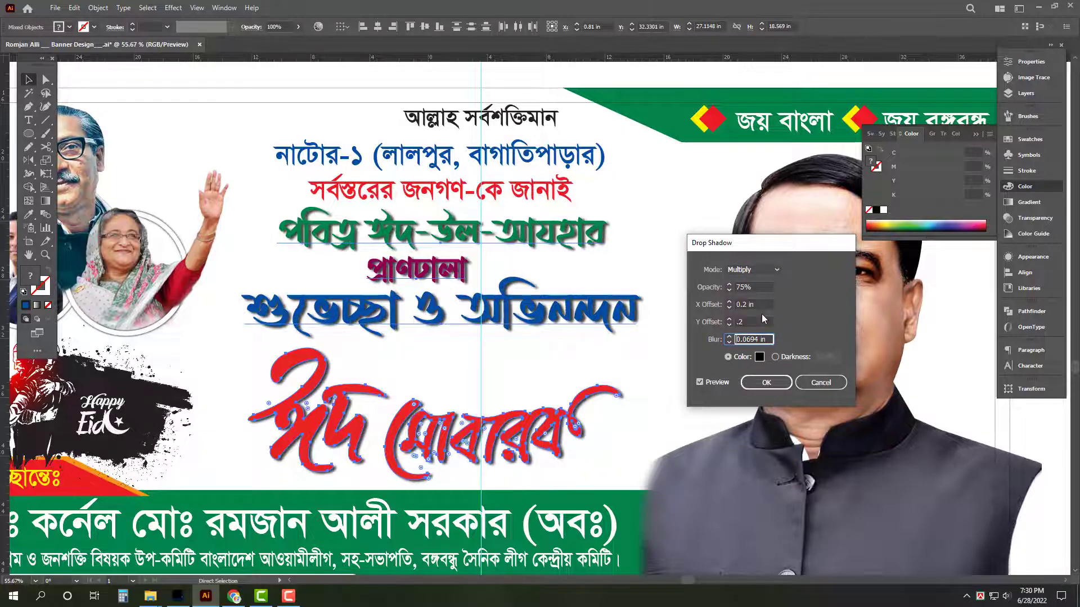
type(".2")
key("Tab")
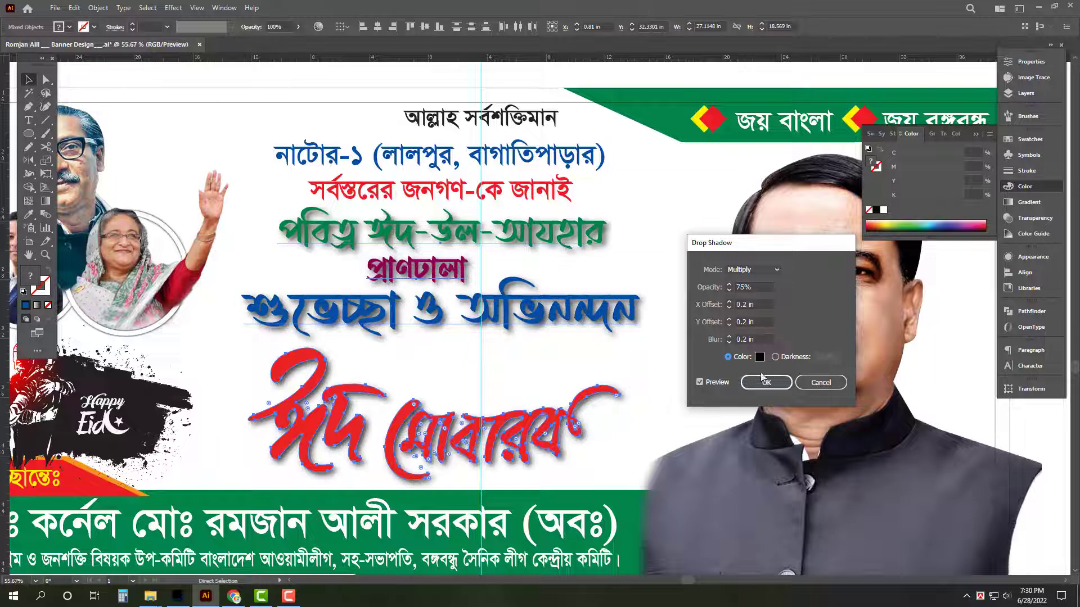
left_click(766, 383)
Expand the appearance of the shadowed texts and paste the plain copy in front of them.
left_click(98, 11)
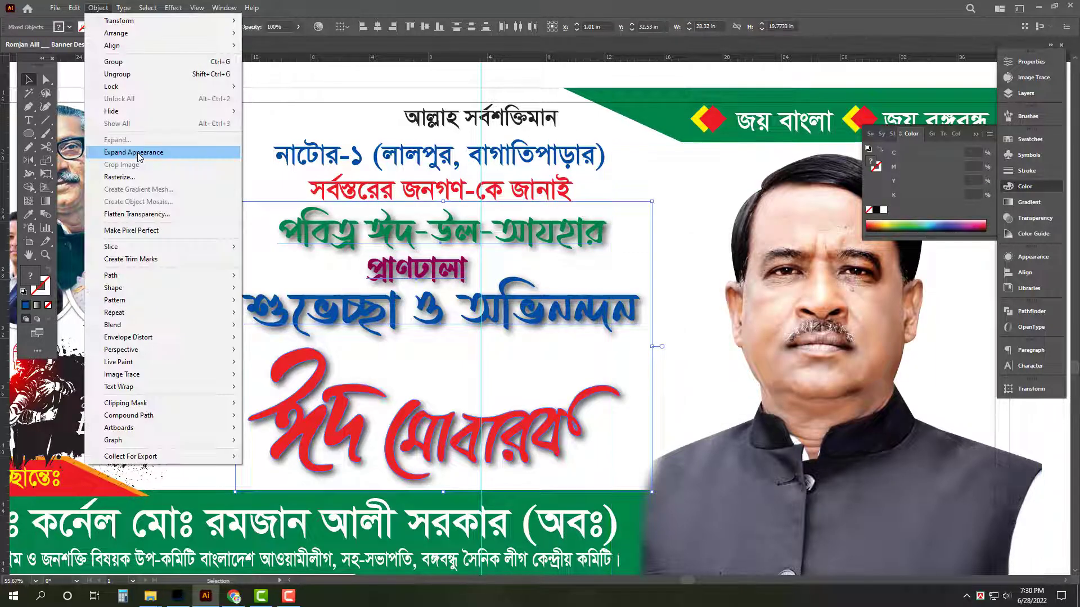
left_click(138, 153)
key("ctrl+z")
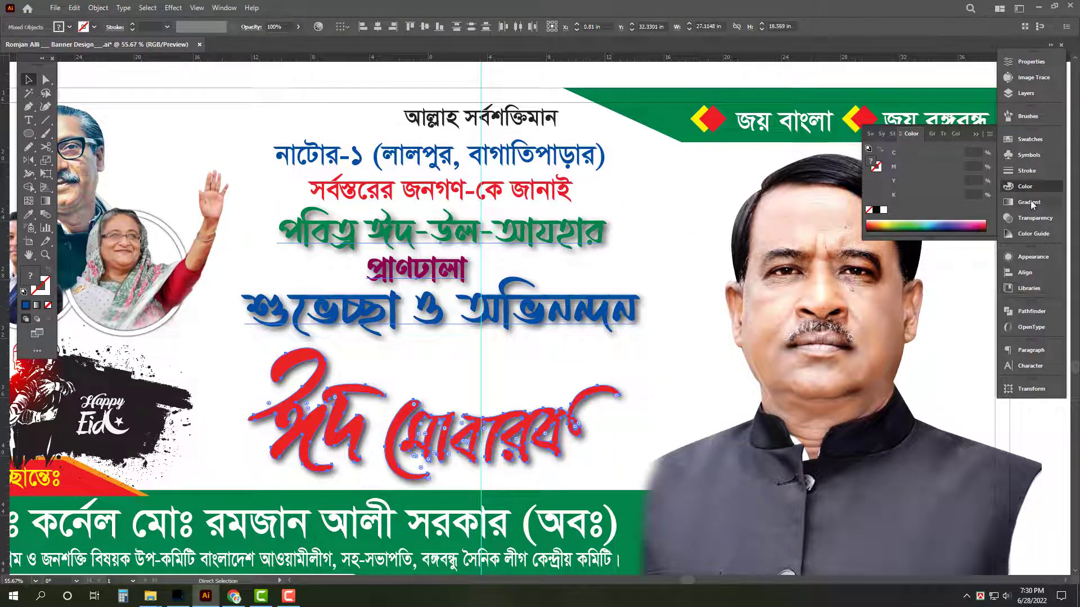
Give the pasted texts a 20 pt white stroke.
left_click(1028, 171)
left_click(929, 151)
type("2")
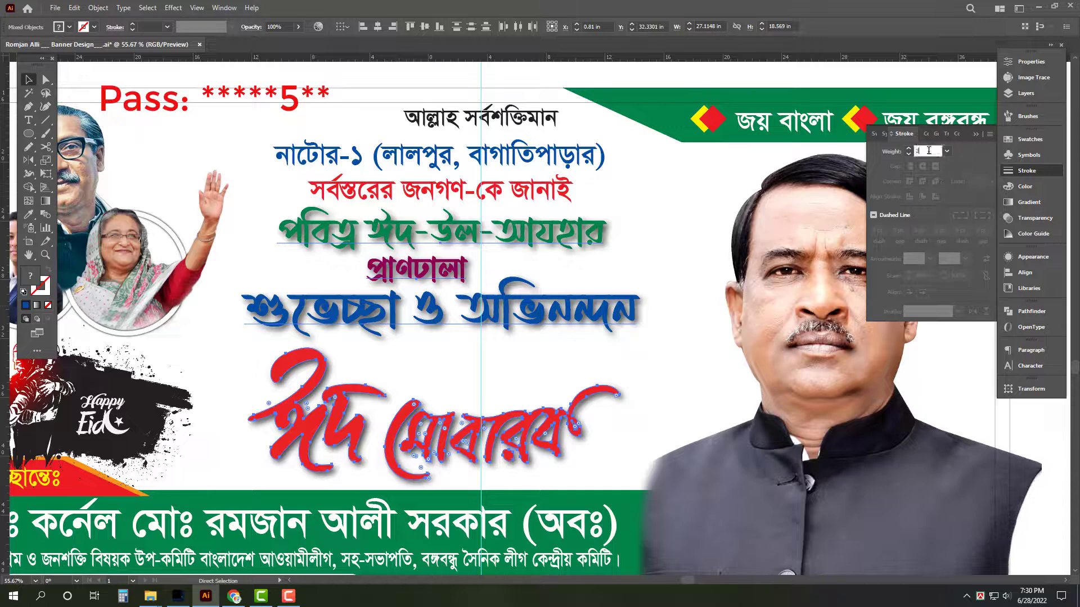
type("0")
key("Return")
left_click(1024, 187)
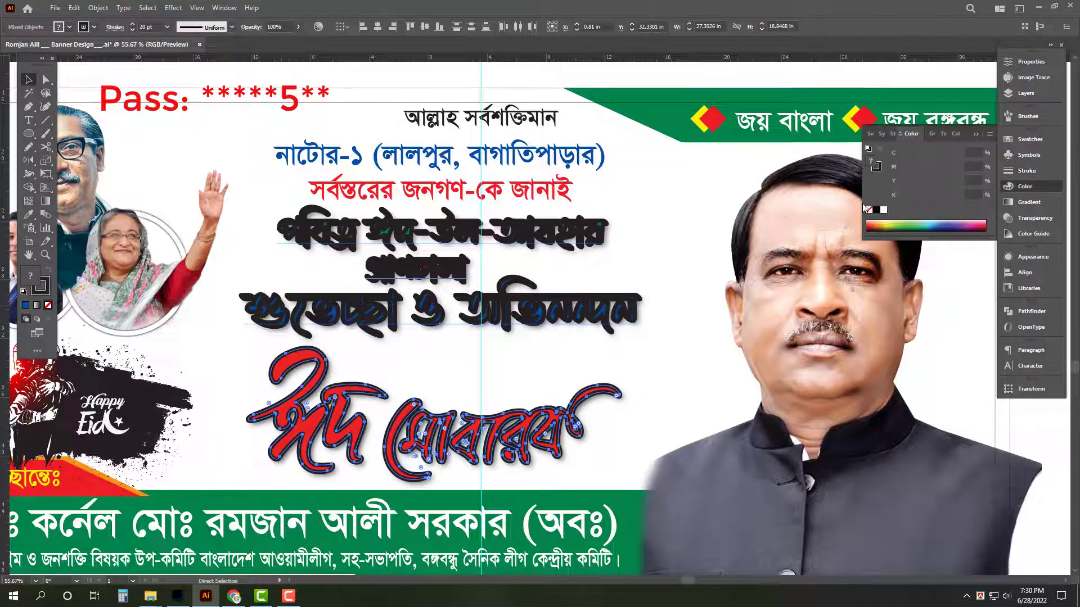
key("v")
left_click(869, 210)
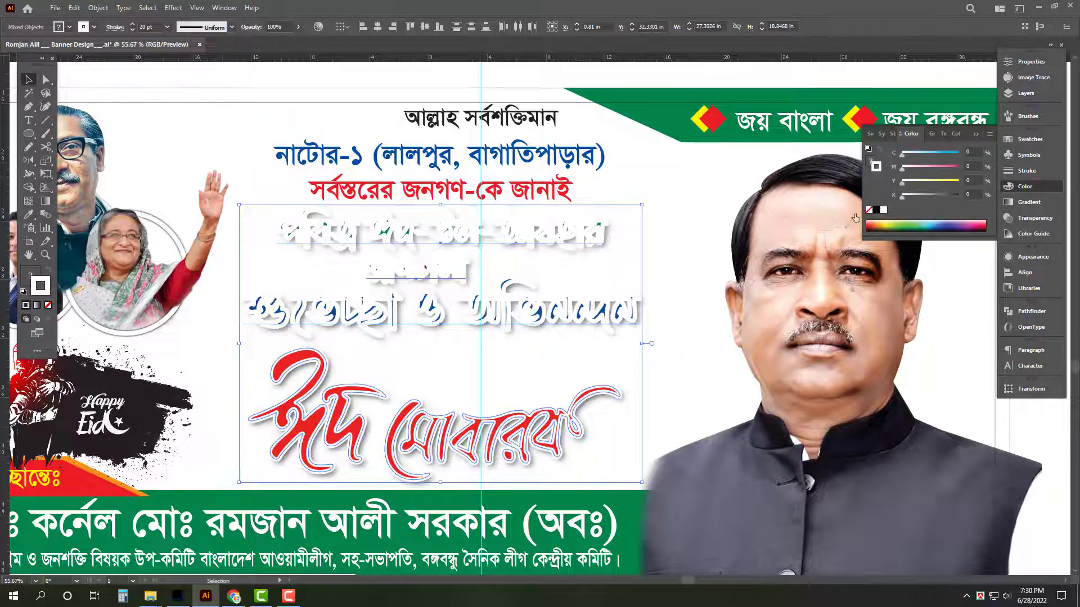
left_click(883, 210)
Change the white outline's stroke weight and paste another plain copy of the texts in front, leaving nothing selected.
left_click(1027, 171)
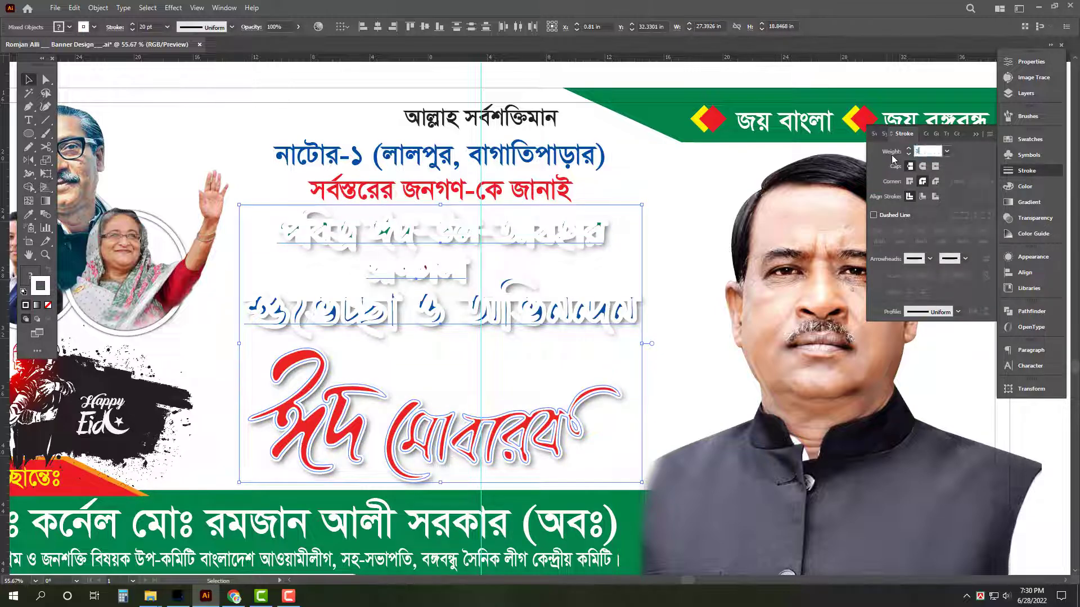
key("Return")
key("ctrl+z")
key("ctrl+z")
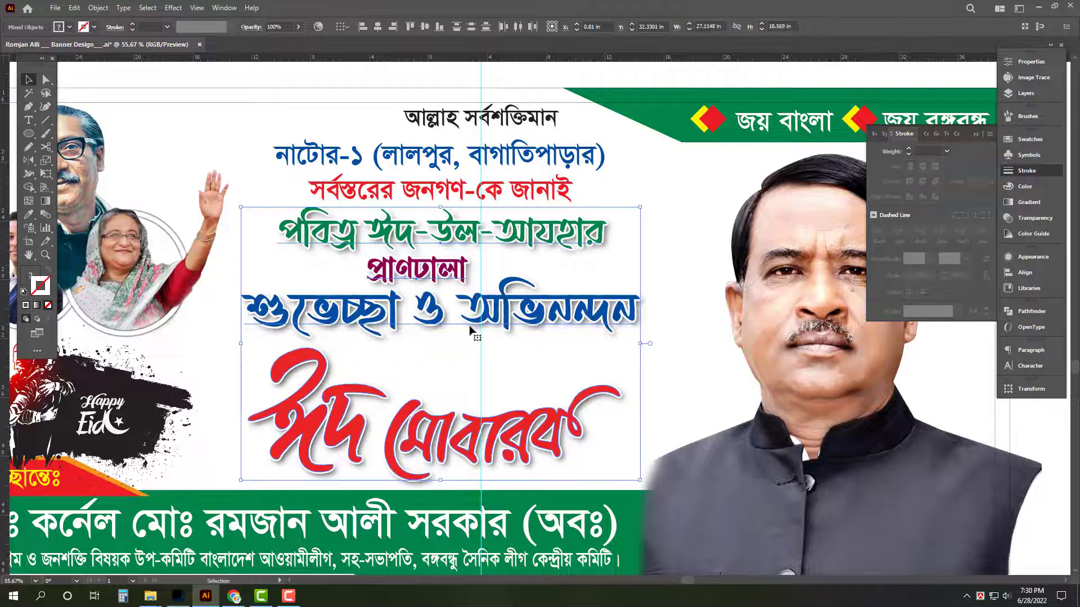
scroll(469, 329, "down", 2)
left_click(535, 124)
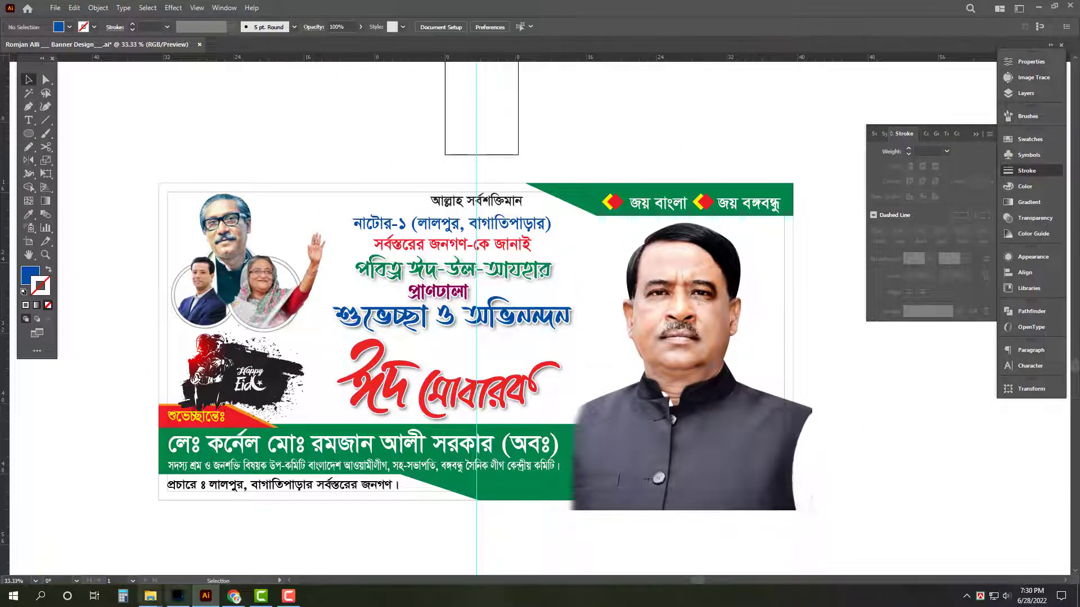
Switch to File Explorer and open the Political folder on the All Design (G:) drive.
mouse_move(150, 596)
left_click(236, 534)
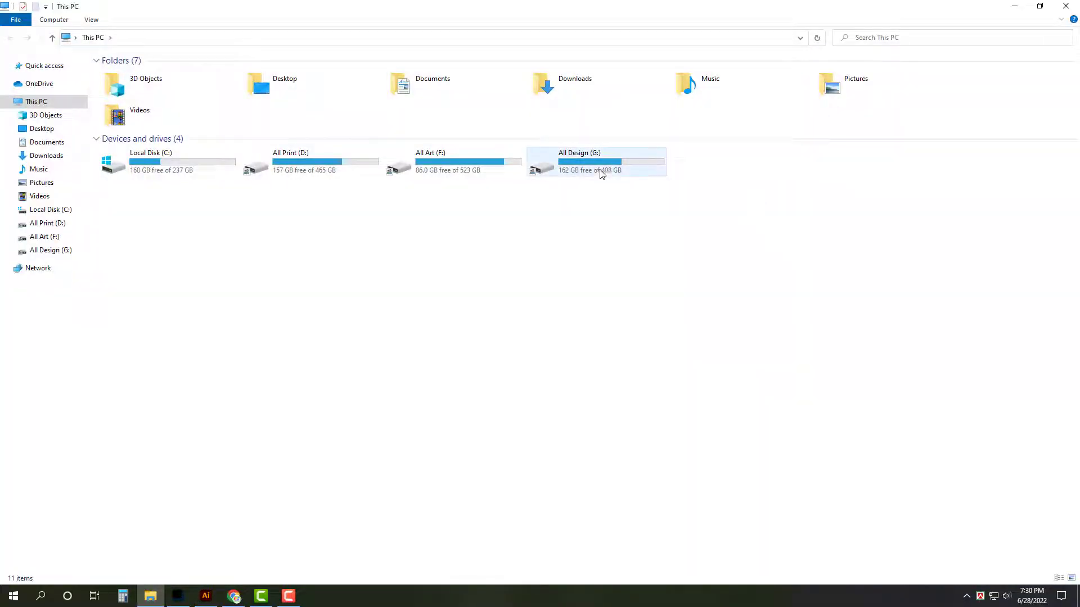
double_click(568, 161)
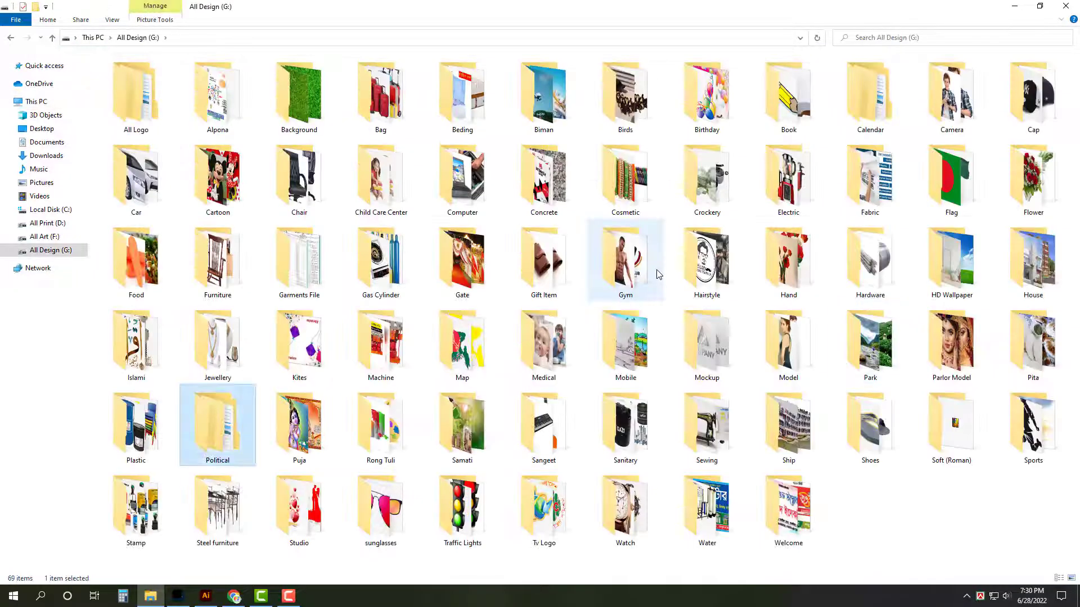
key("Return")
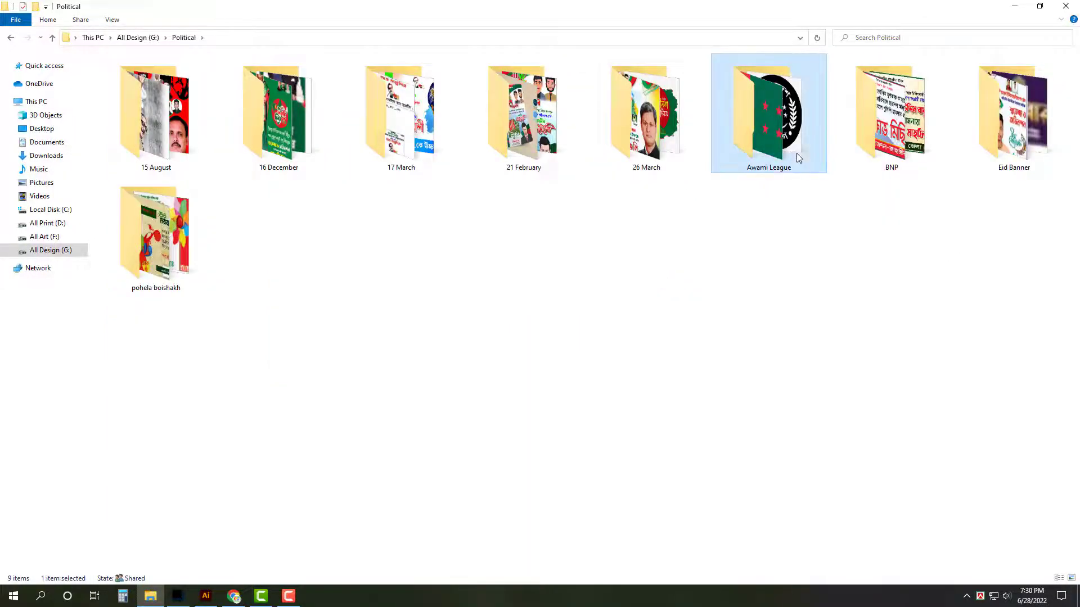
Look through the Awami League folder and its File subfolder for artwork, returning to the Political folder.
double_click(799, 156)
key("Down")
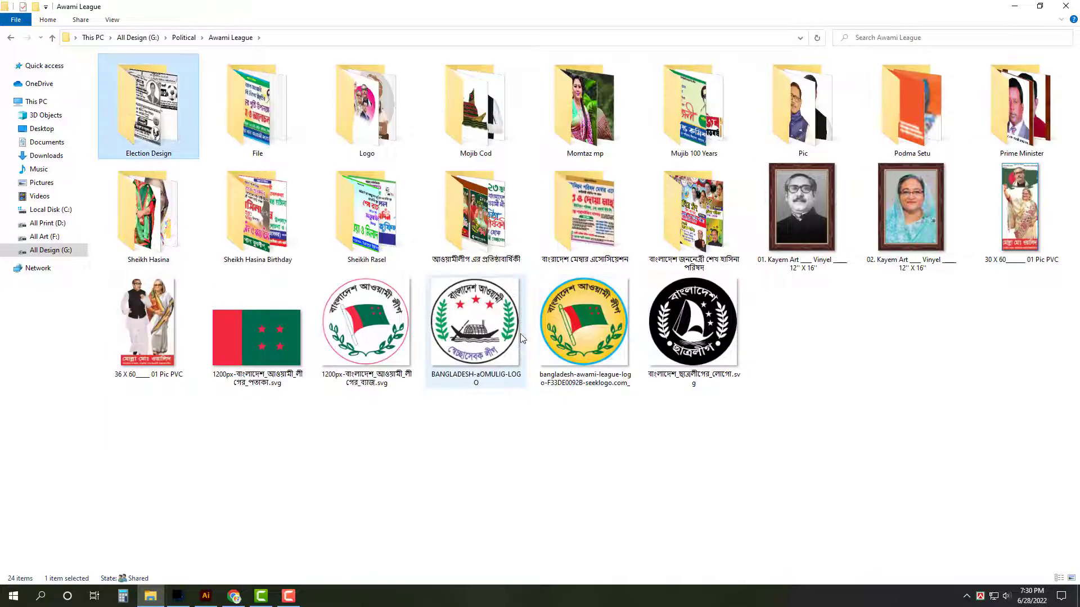
double_click(285, 150)
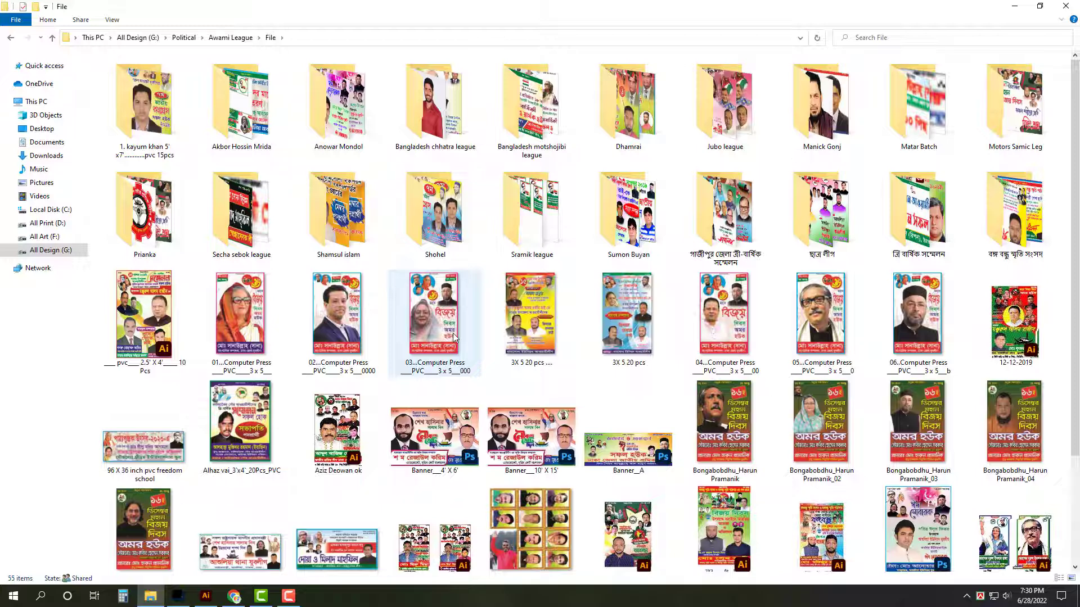
key("BackSpace")
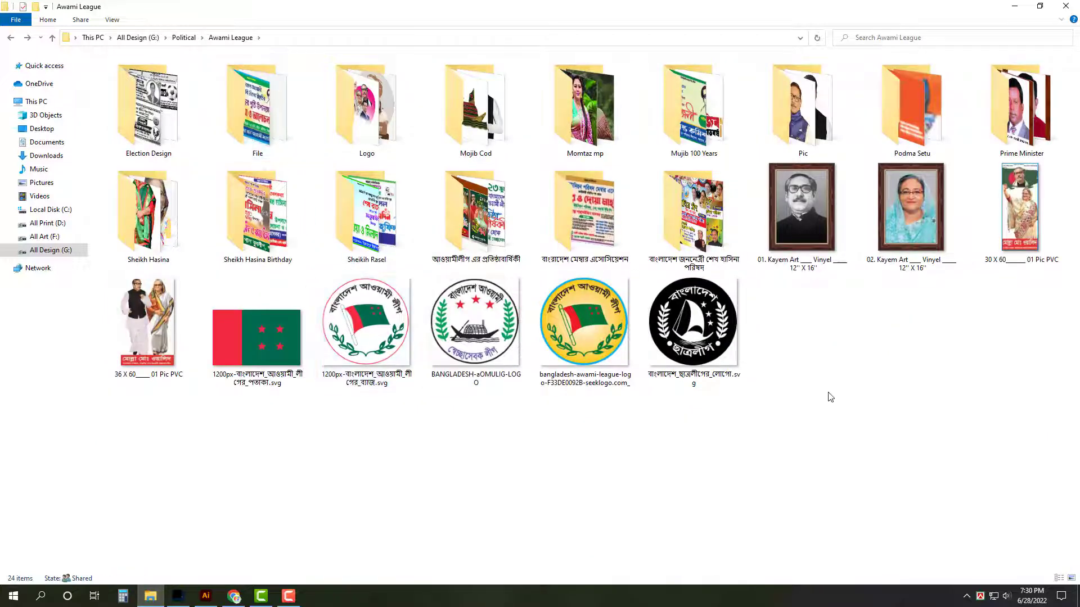
key("Down")
left_click(54, 40)
Open the Eid Banner folder's Design subfolder and open the vector file 9102 in Illustrator.
key("e")
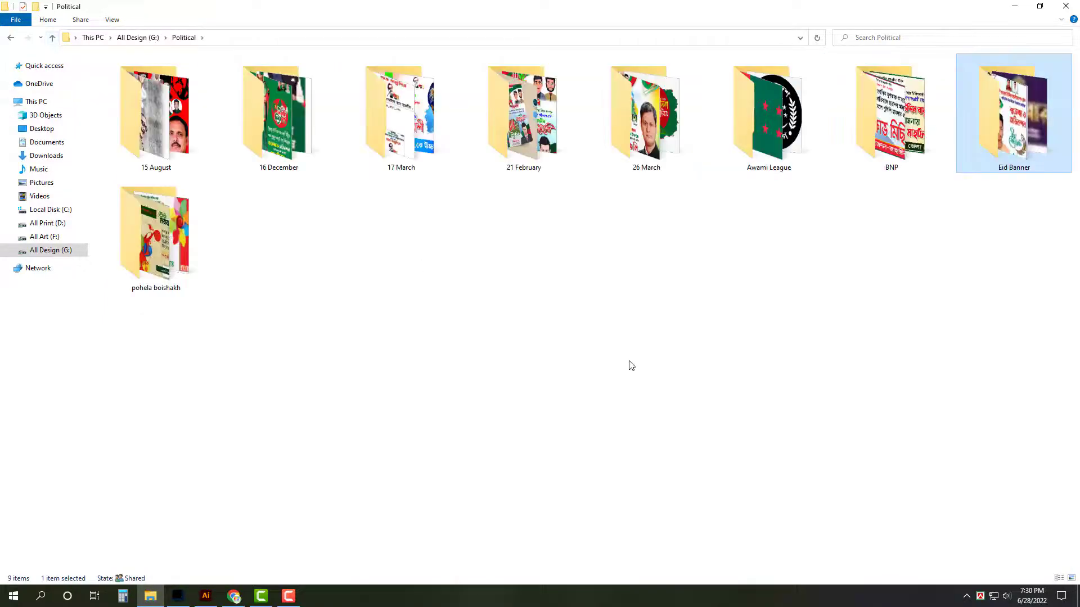
key("Return")
double_click(170, 146)
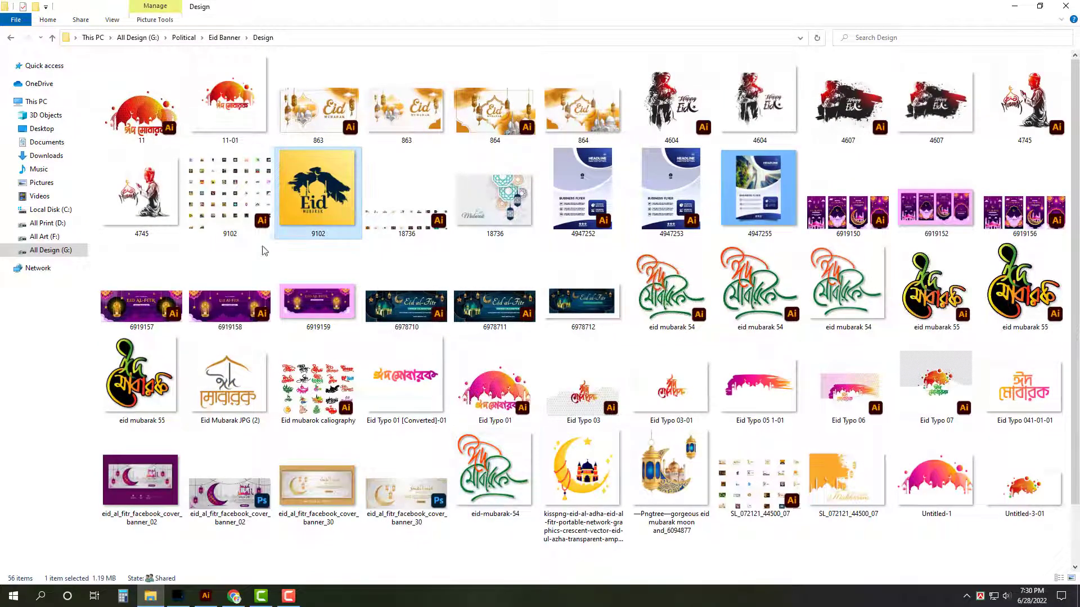
double_click(211, 201)
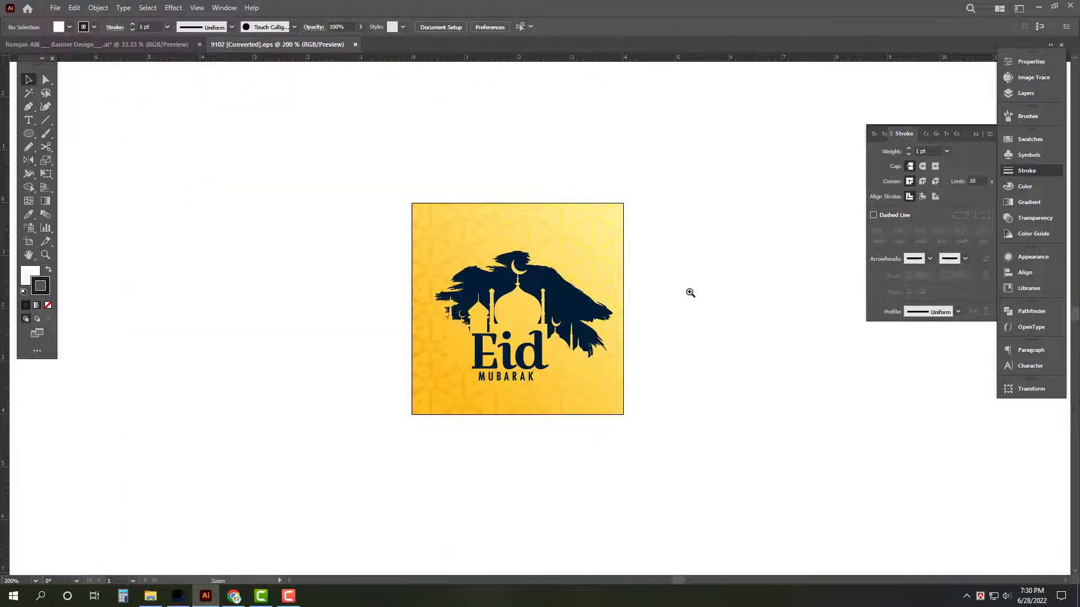
Ungroup the 9102 artwork and delete its "Eid MUBARAK" lettering.
left_click_drag(690, 292, 722, 321)
key("ctrl+a")
left_click(722, 321)
left_click(498, 367)
right_click(628, 250)
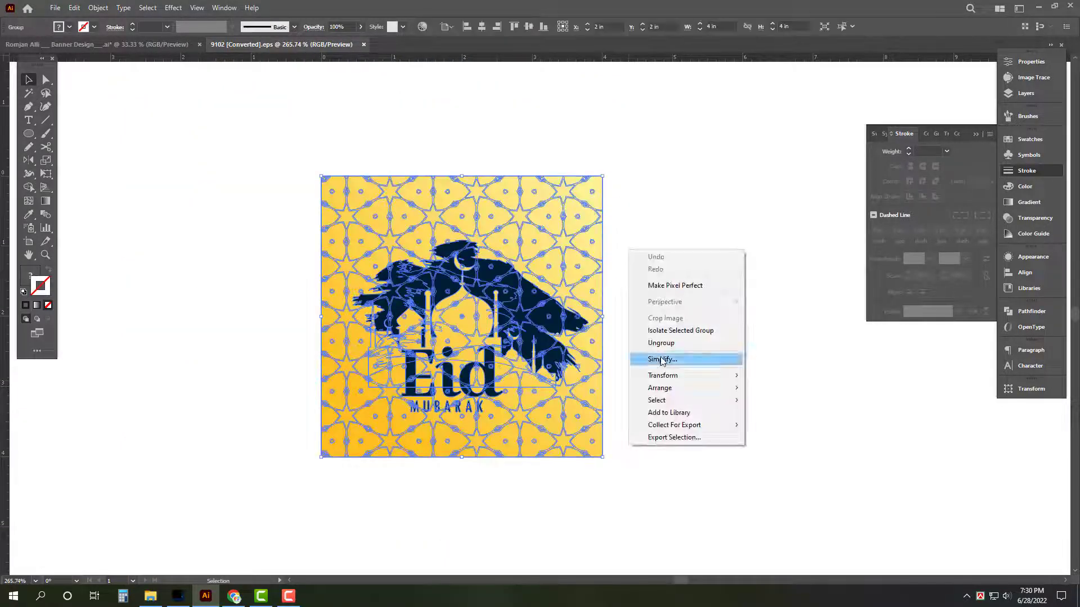
left_click(662, 343)
left_click(745, 401)
left_click(502, 384)
left_click(498, 395)
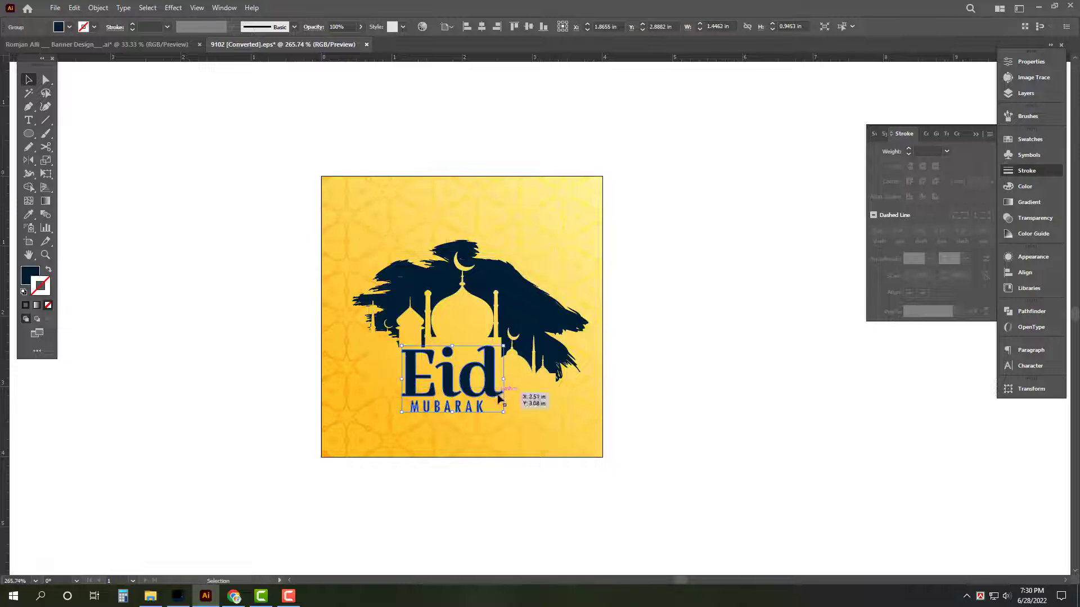
key("Delete")
Cut all the remaining artwork into the banner document, closing its source file without saving.
key("ctrl+a")
key("Delete")
key("ctrl+w")
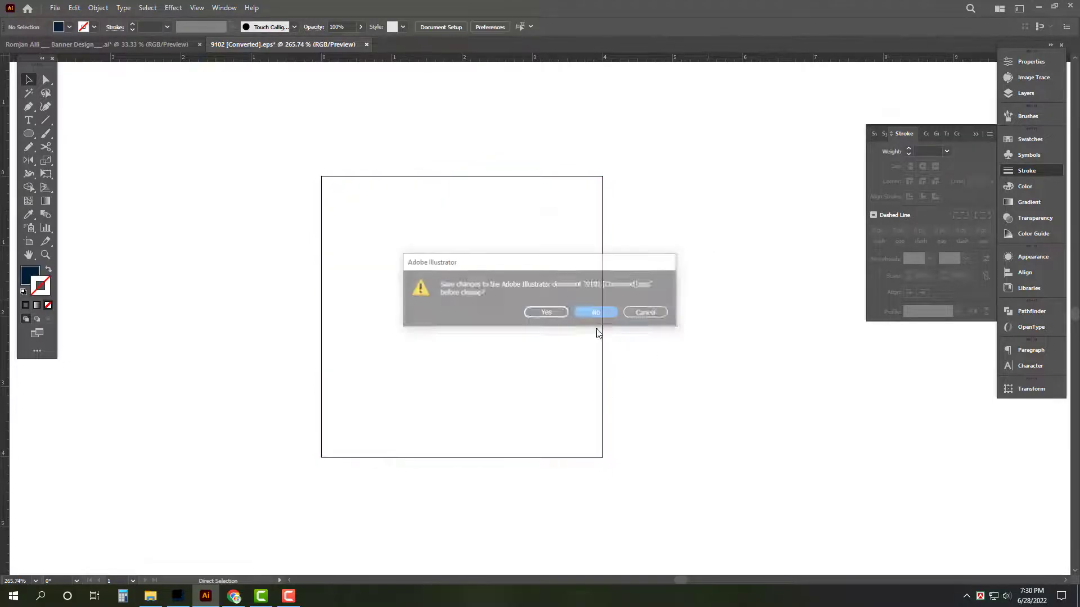
key("Return")
key("ctrl+v")
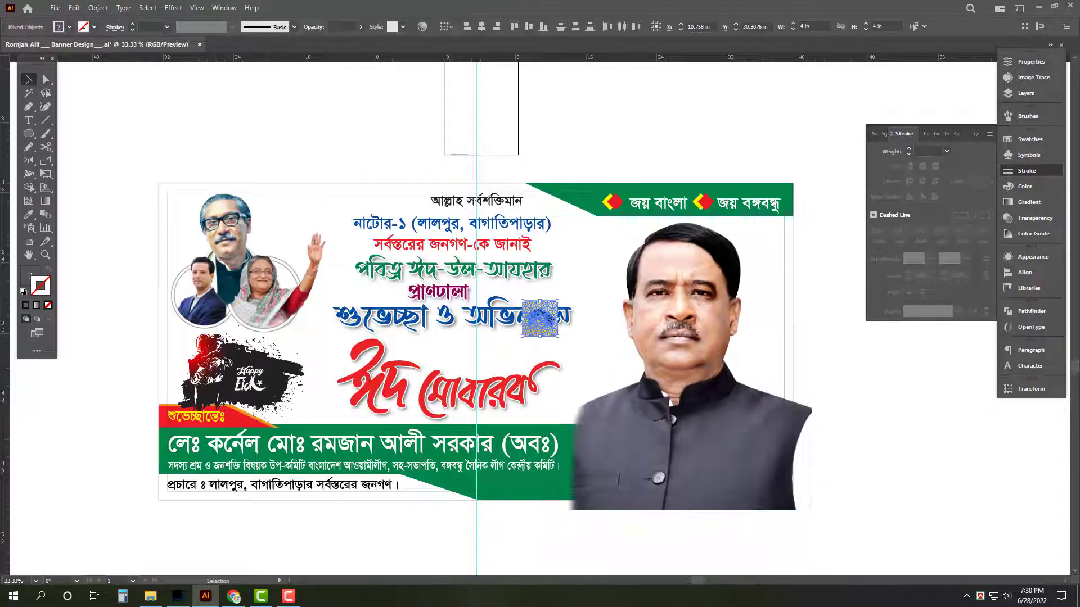
Group the pasted artwork and scale it proportionally to a height of 36 in.
left_click(1031, 388)
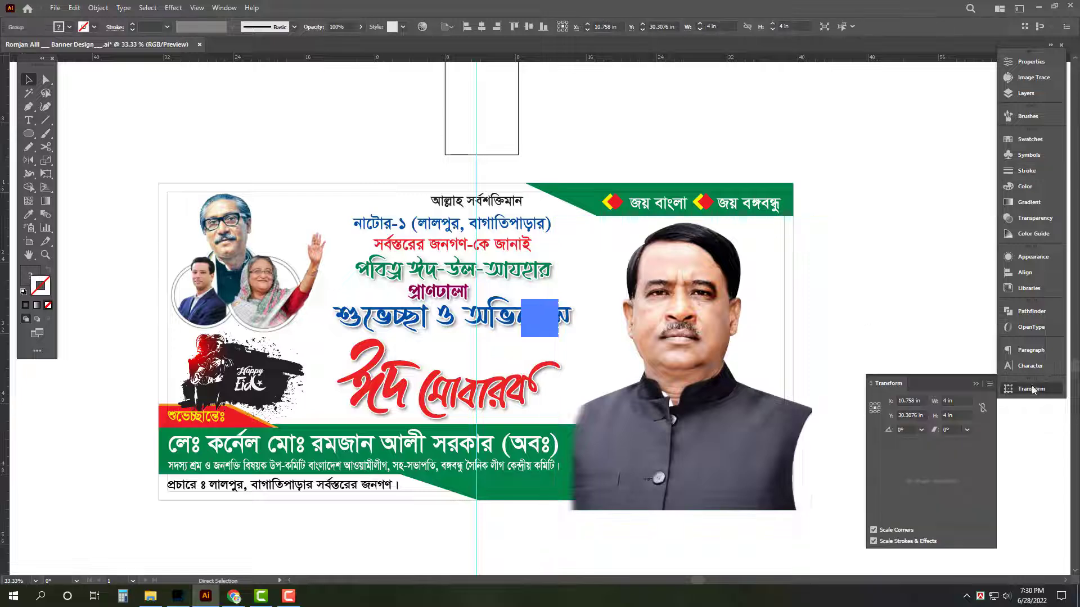
left_click(962, 414)
type("36")
key("Return")
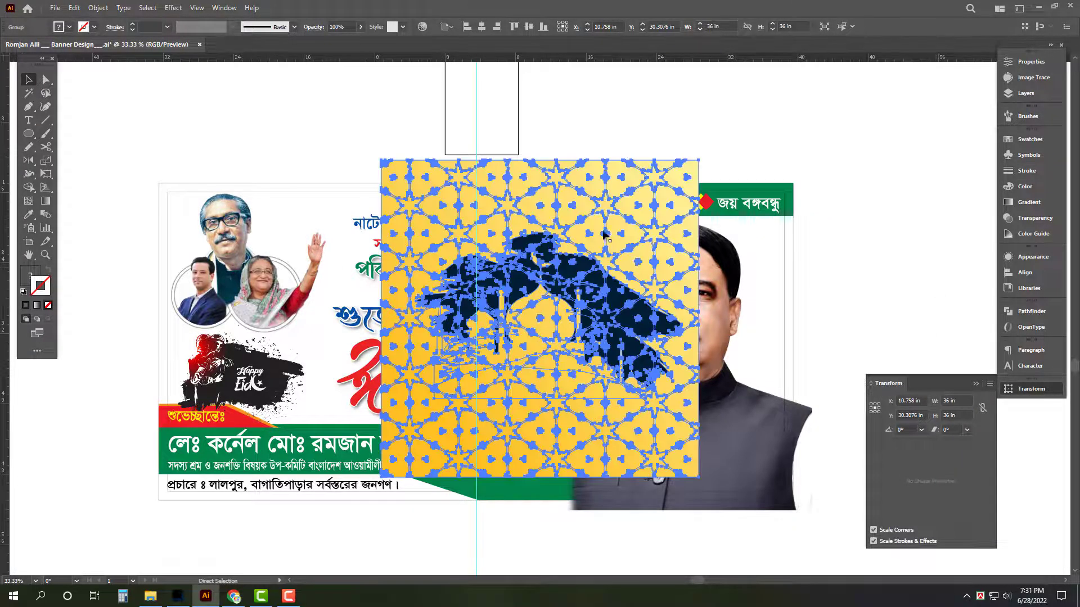
Align the yellow artwork with the bottom and left edges of the banner's background rectangle.
left_click(163, 499, "shift")
left_click(1025, 272)
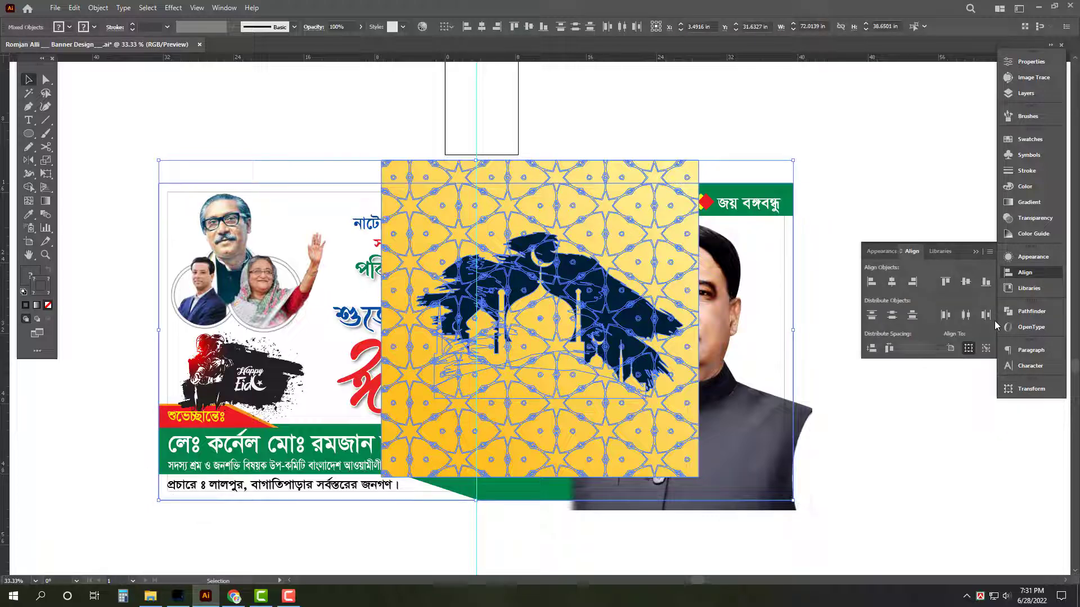
left_click(988, 283)
key("Tab")
left_click(776, 121)
left_click_drag(559, 317, 408, 317)
left_click(164, 168, "shift")
key("Tab")
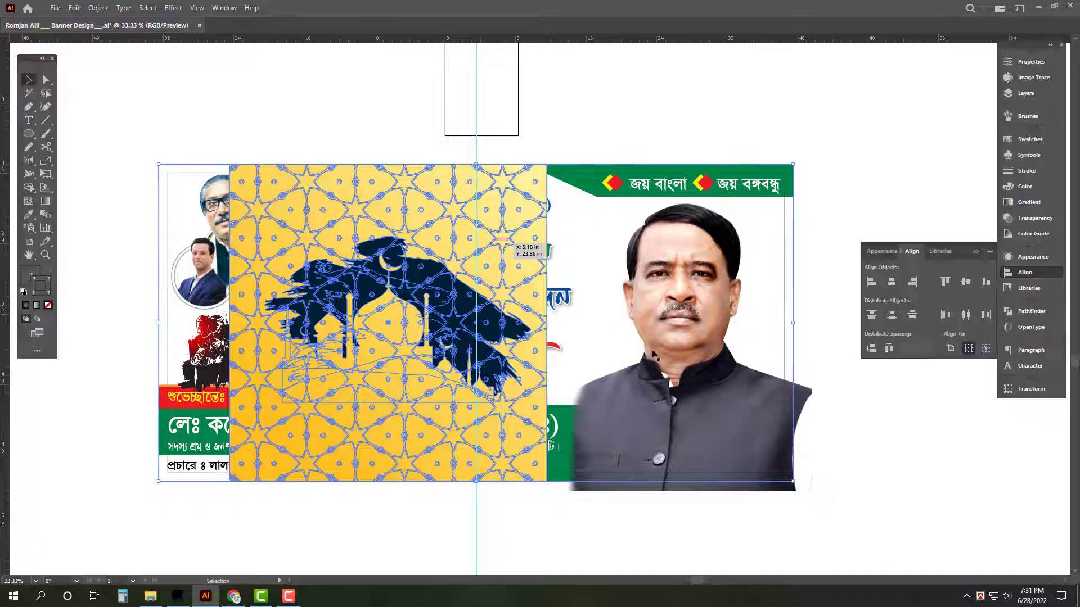
left_click(871, 281)
key("Tab")
left_click(815, 202)
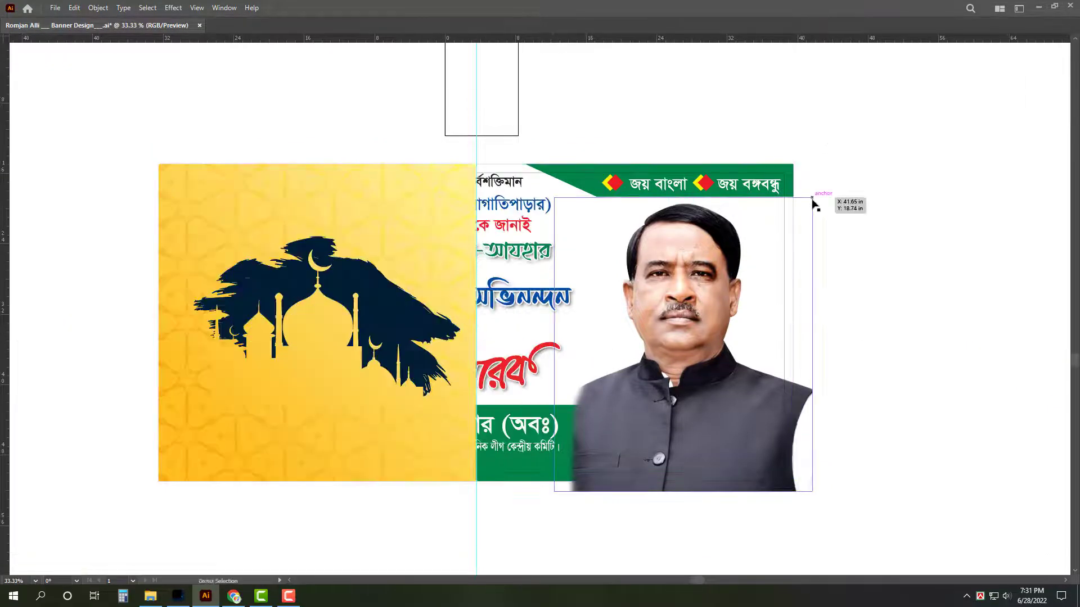
Ungroup the artwork and send its patterned yellow background behind the banner content.
left_click(388, 225)
right_click(402, 202)
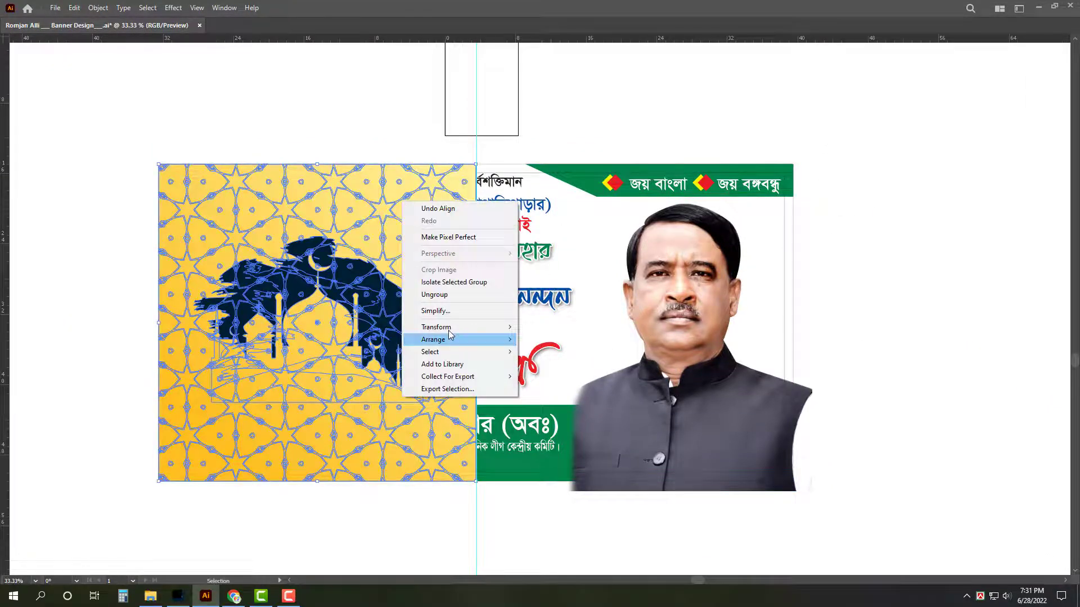
left_click(446, 297)
left_click(432, 131)
left_click_drag(446, 252, 371, 212)
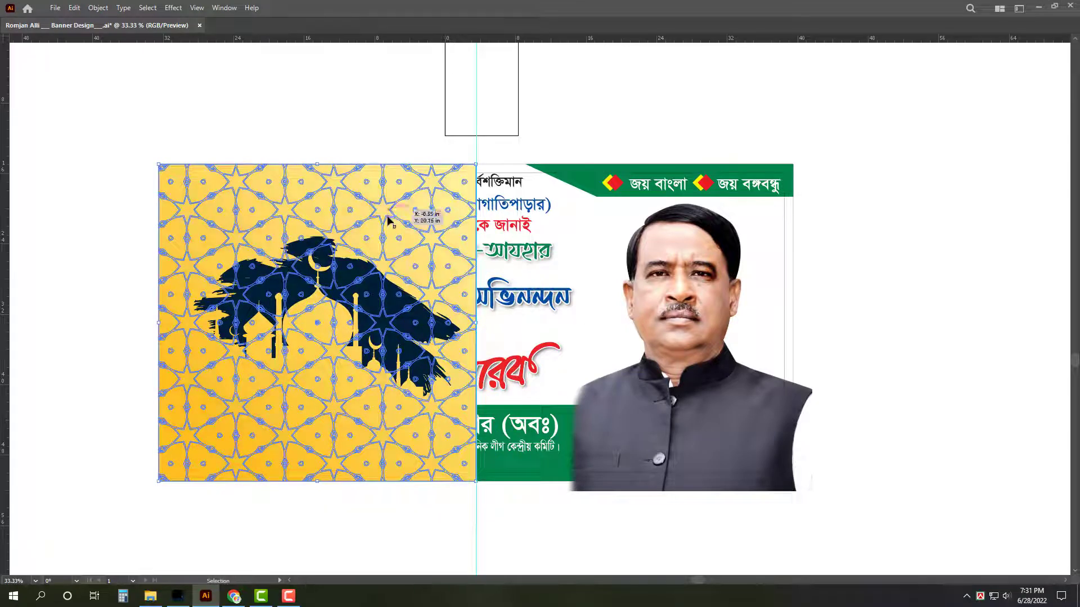
key("ctrl+shift+bracketleft")
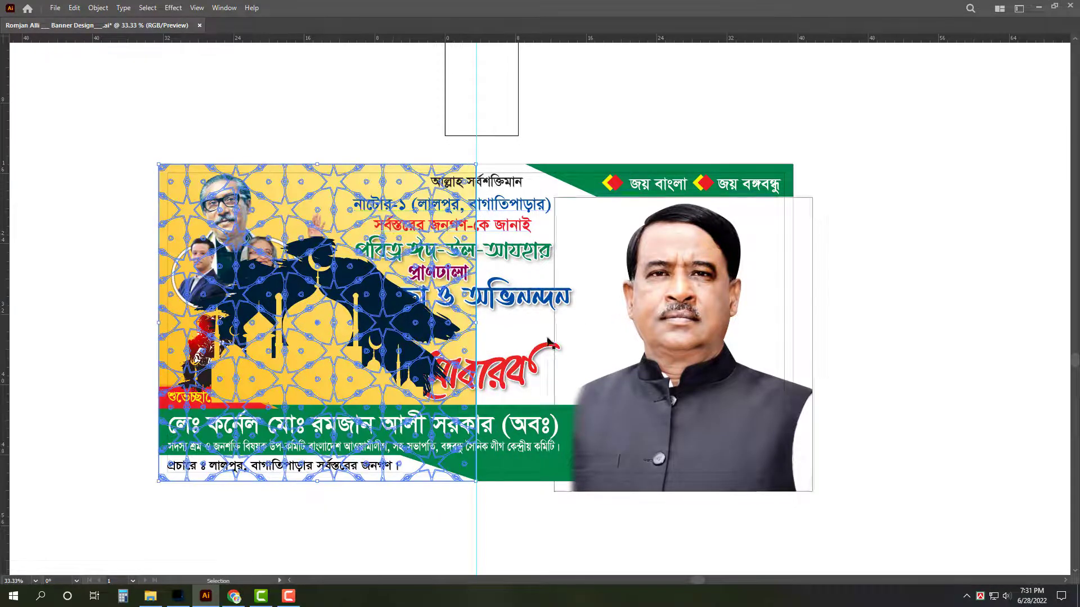
Enlarge the patterned yellow background proportionally to 72 in wide.
key("Tab")
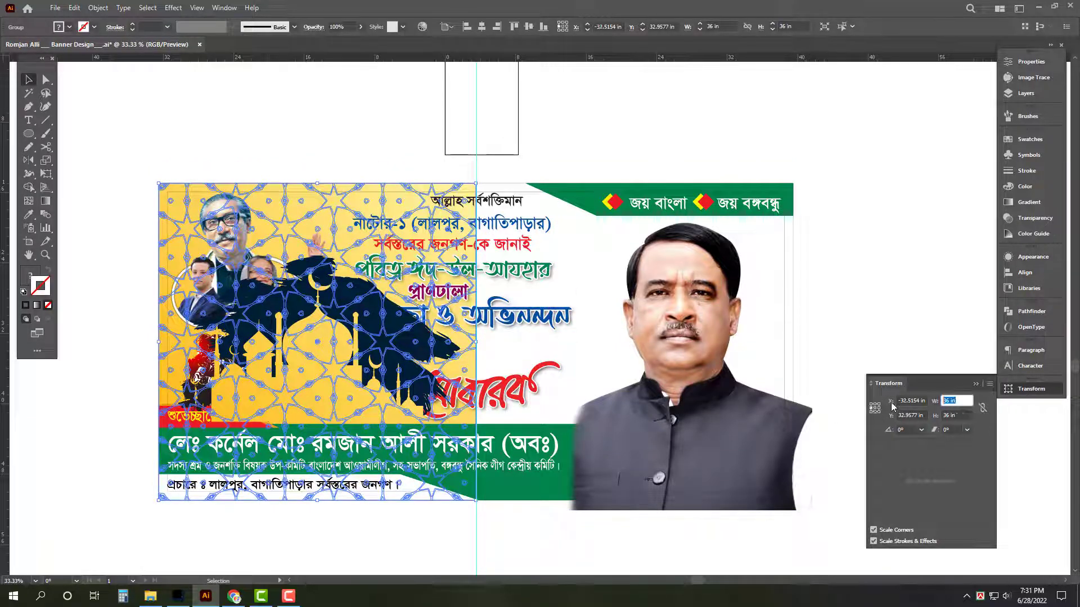
key("Return")
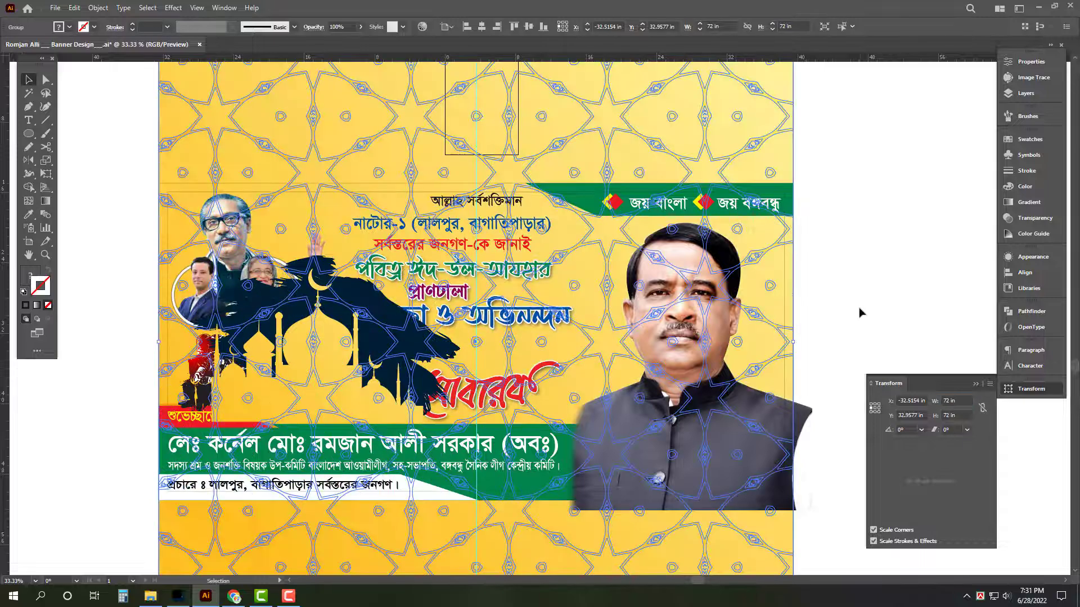
left_click(903, 298)
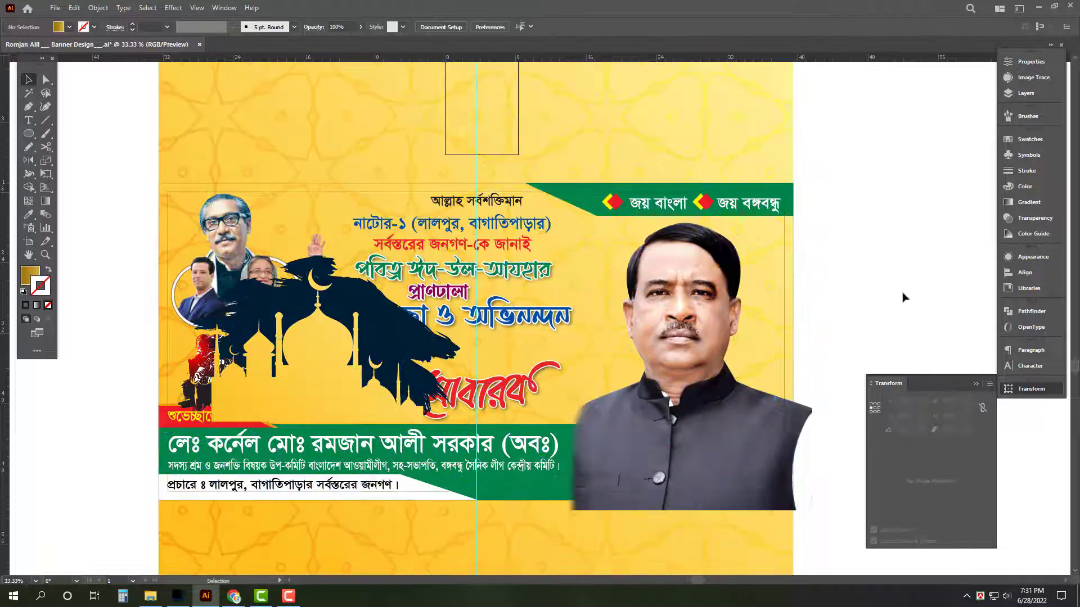
Try to move the dark brush silhouette, then undo back through the enlargement, reordering, ungrouping and left alignment.
left_click(388, 335)
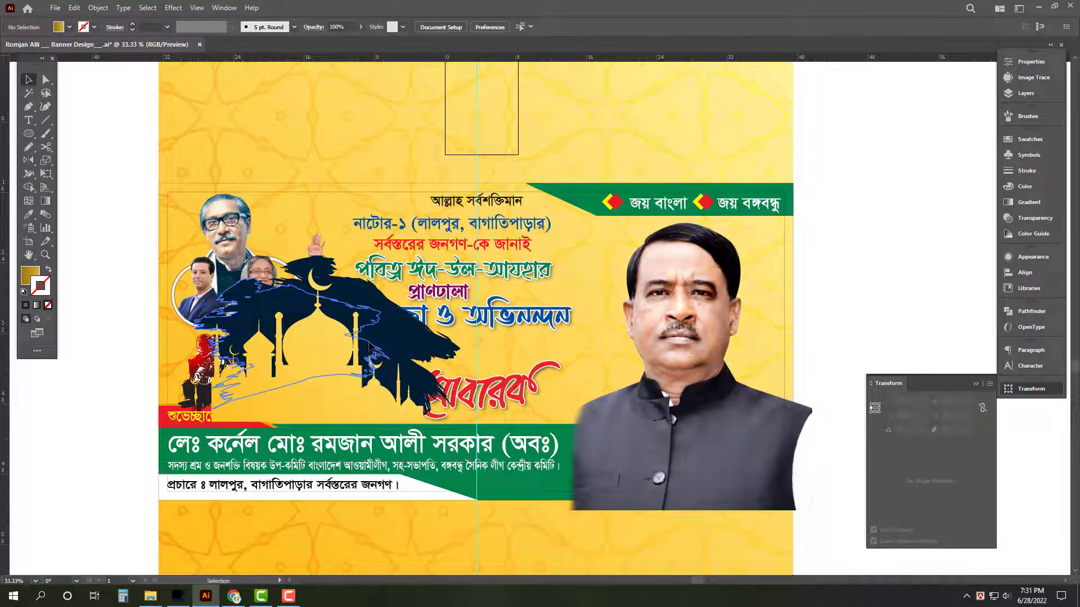
left_click(423, 344, "shift")
left_click(974, 234)
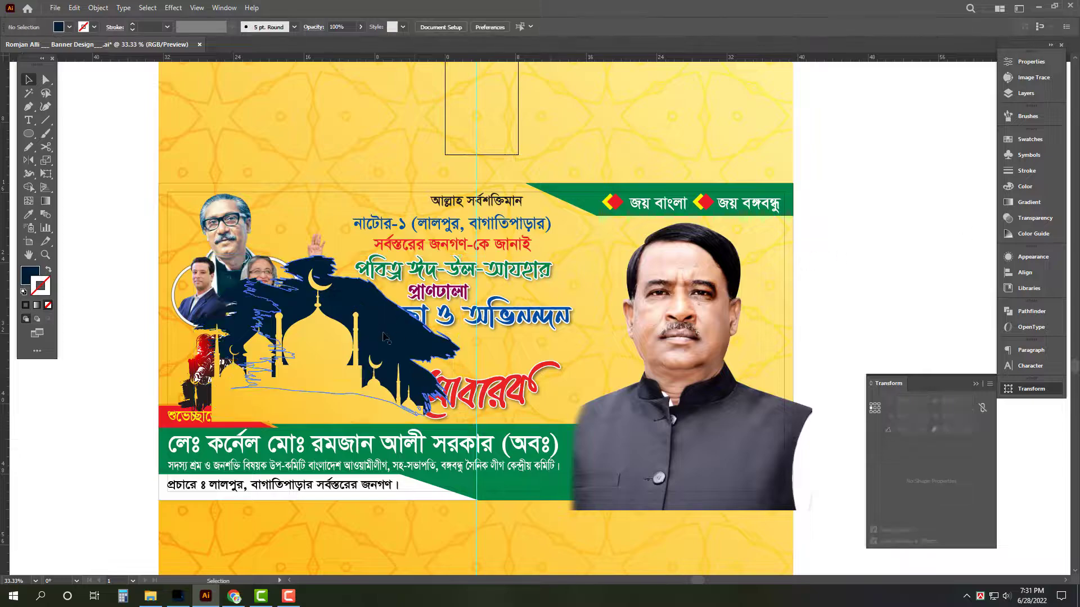
left_click_drag(387, 337, 379, 410)
key("ctrl+z")
key("ctrl+z")
key("ctrl+z")
key("ctrl+z")
key("ctrl+z")
key("ctrl+z")
key("ctrl+z")
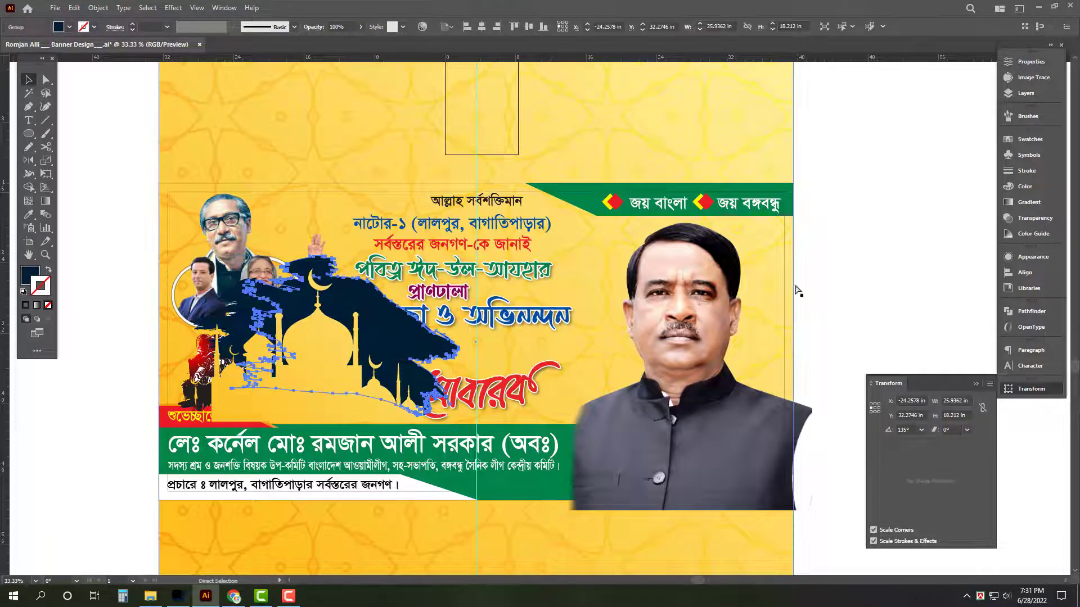
Move the yellow mosque artwork onto the empty canvas beside the banner and ungroup it.
scroll(790, 238, "down", 3)
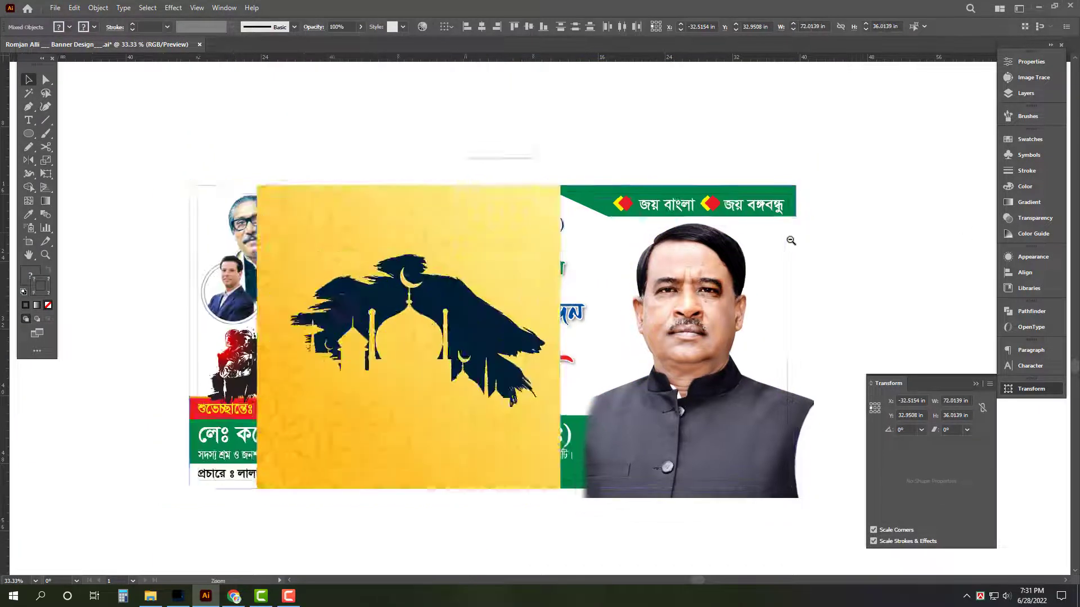
left_click_drag(825, 254, 606, 220)
left_click(605, 221)
left_click_drag(354, 227, 775, 249)
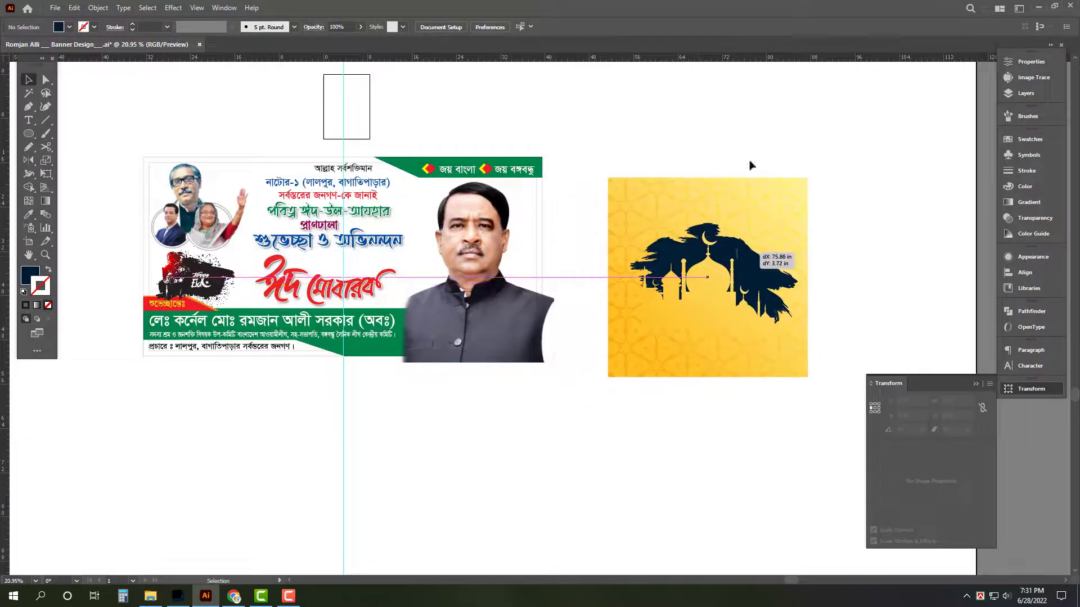
right_click(750, 161)
left_click(815, 253)
left_click(872, 211)
Delete the patterned yellow background and fill the mosque silhouette with white.
left_click(783, 222)
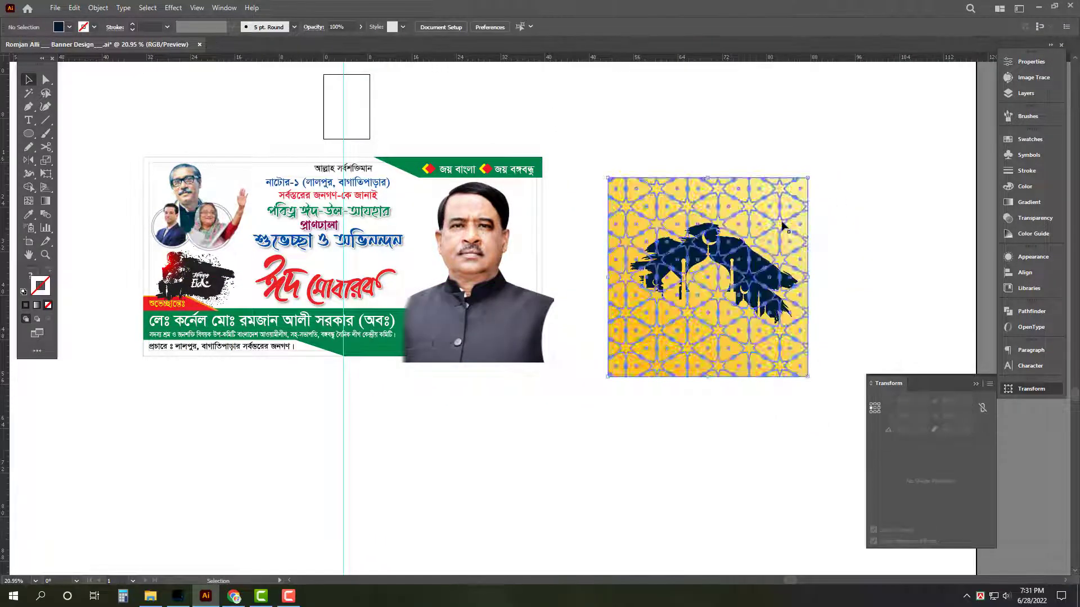
key("Delete")
left_click(718, 319)
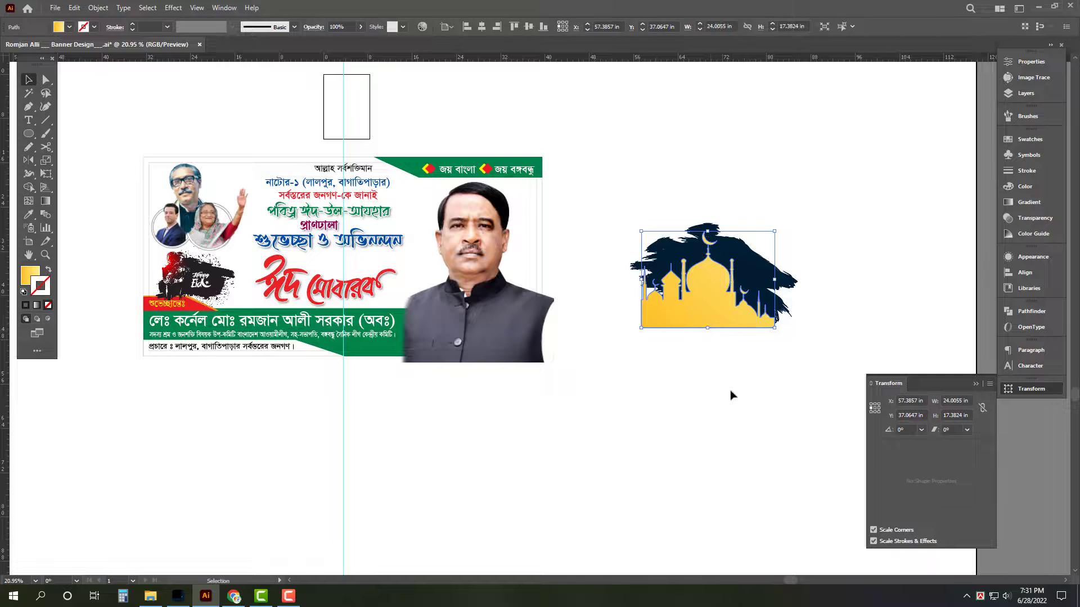
key("Delete")
Move the mosque and dark brush shapes onto the banner, group them and send them behind the texts.
left_click_drag(620, 177, 819, 342)
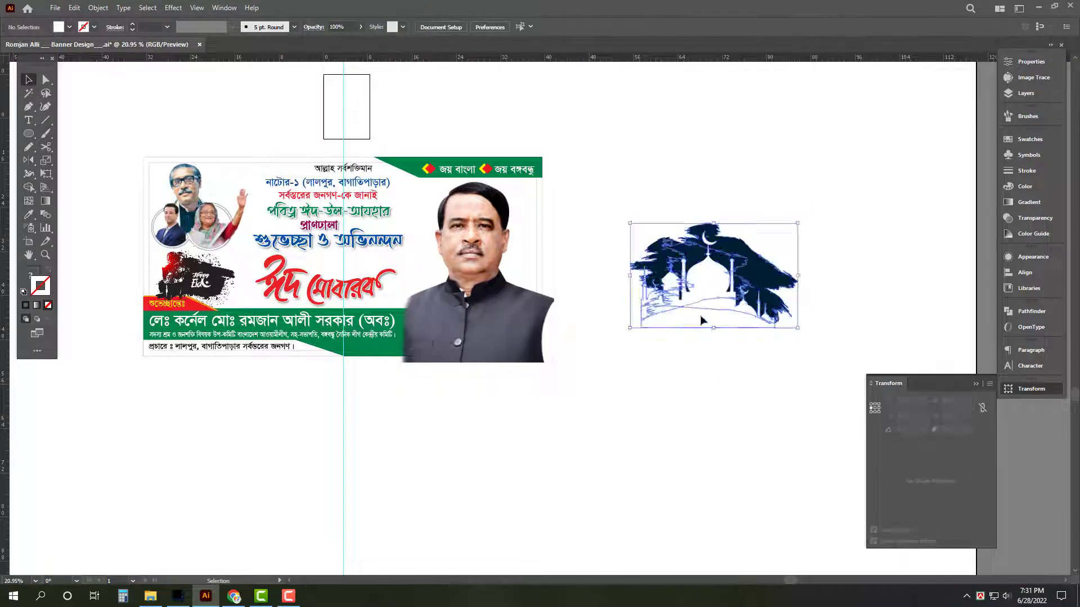
mouse_move(700, 320)
left_mouse_down()
mouse_move(756, 336)
mouse_move(394, 274)
mouse_move(346, 246)
mouse_move(394, 288)
left_mouse_up()
key("ctrl+g")
key("ctrl+shift+[")
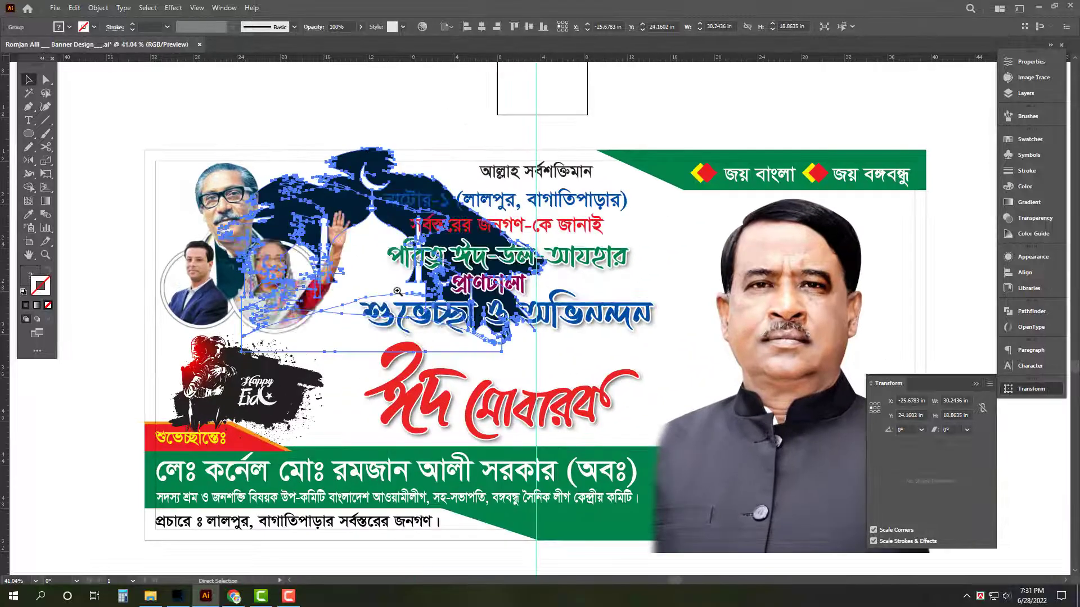
Shrink the mosque group and place it behind the end of the "ঈদ মোবারক" lettering, beside the large portrait.
left_click_drag(382, 353, 381, 298)
mouse_move(383, 182)
left_mouse_down()
mouse_move(690, 249)
mouse_move(726, 239)
mouse_move(679, 222)
left_mouse_up()
mouse_move(666, 276)
left_mouse_down()
mouse_move(647, 339)
mouse_move(634, 339)
left_mouse_up()
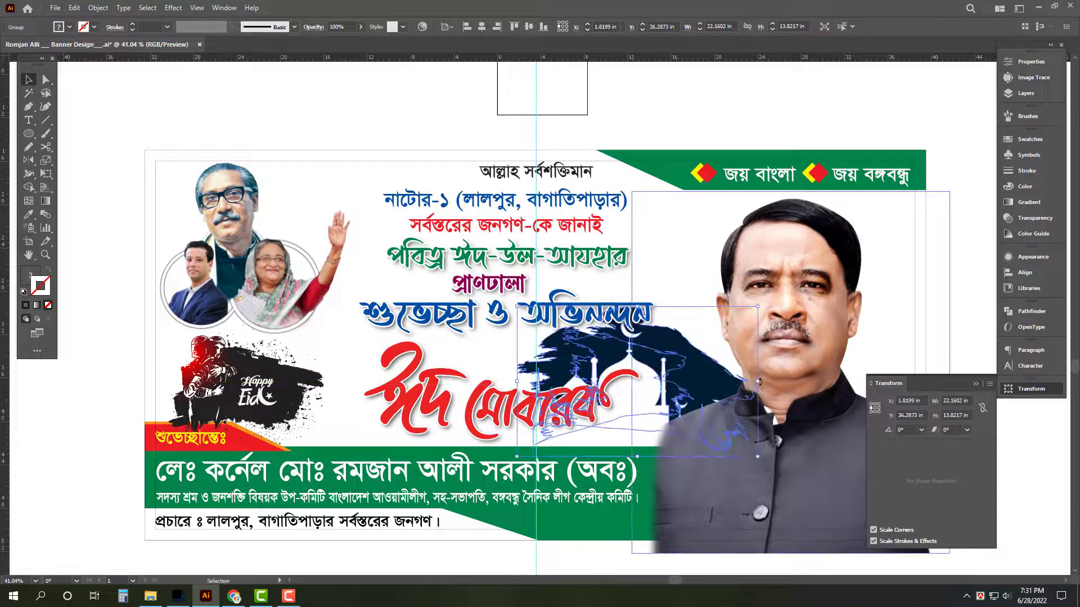
left_click_drag(671, 383, 670, 371)
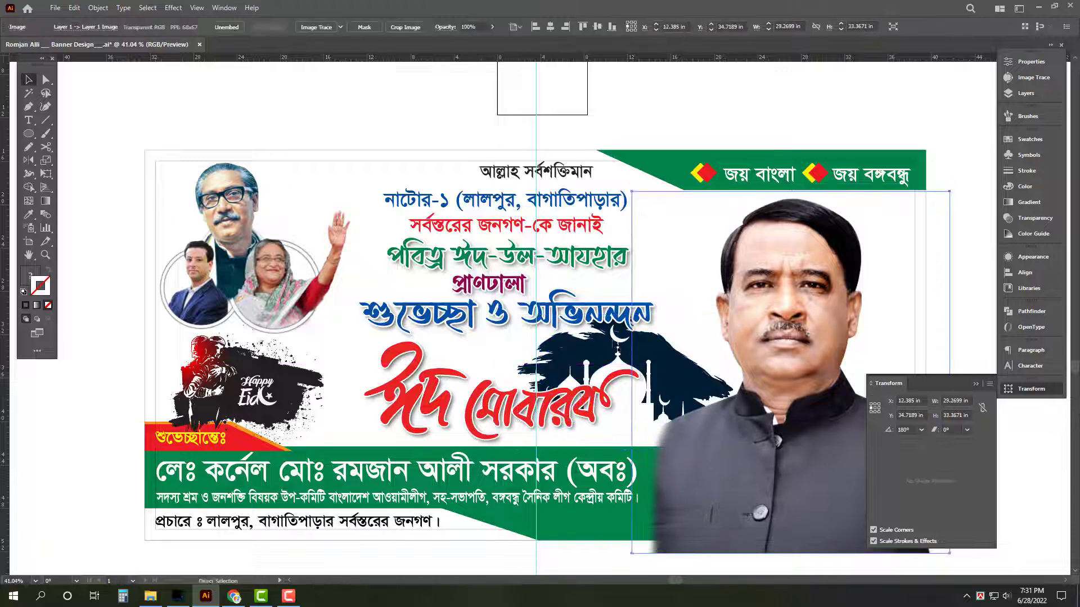
Switch to File Explorer and open the Ai Background folder inside the Background folder of the All Design (G:) drive.
left_click(636, 110)
left_click_drag(586, 115, 432, 166)
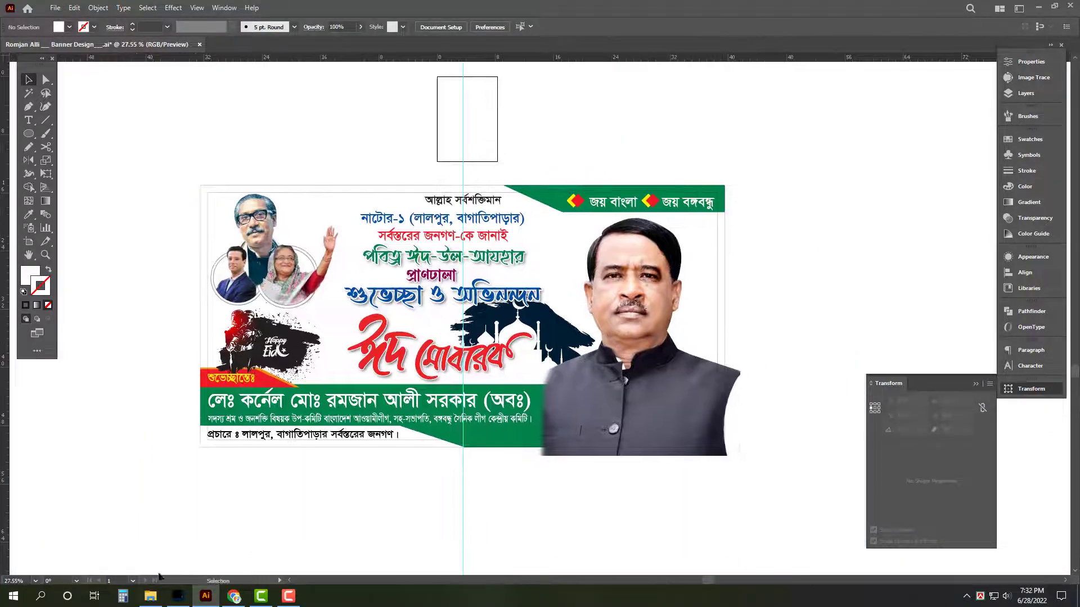
left_click(150, 596)
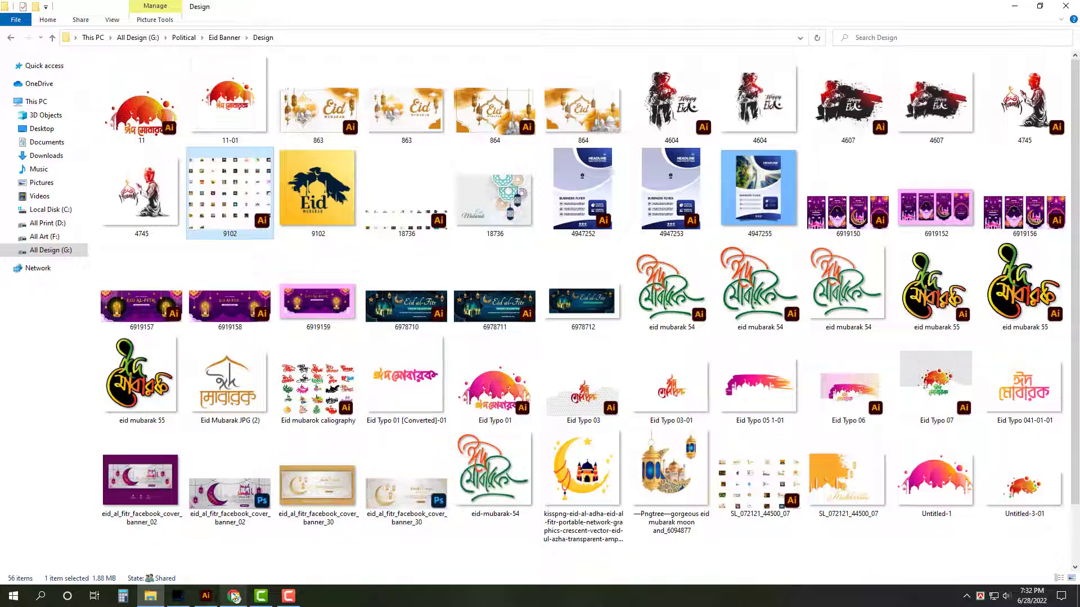
left_click(209, 598)
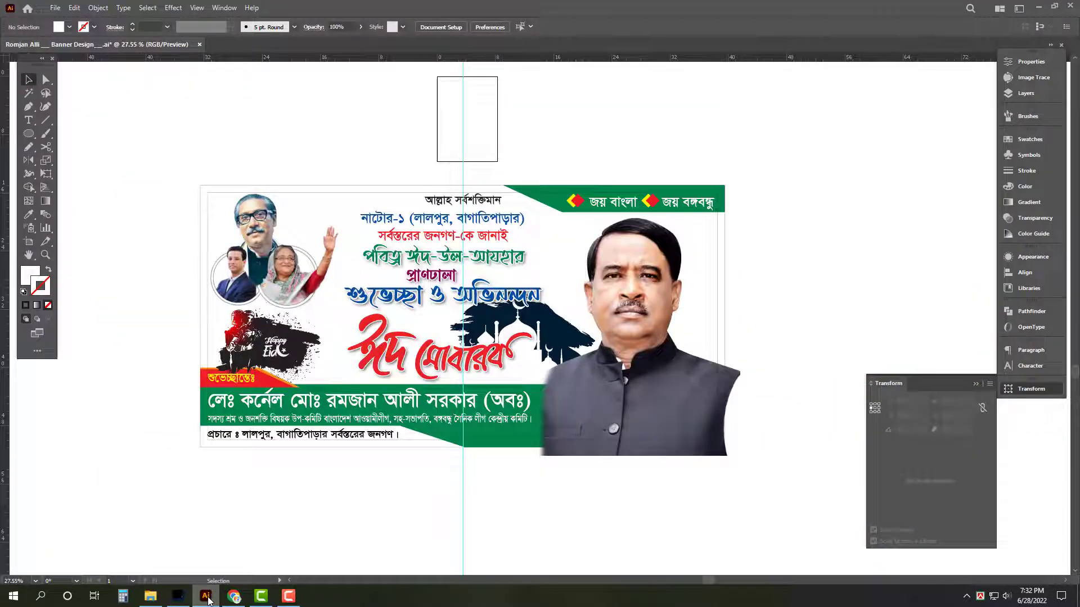
left_click(150, 597)
left_click(847, 484)
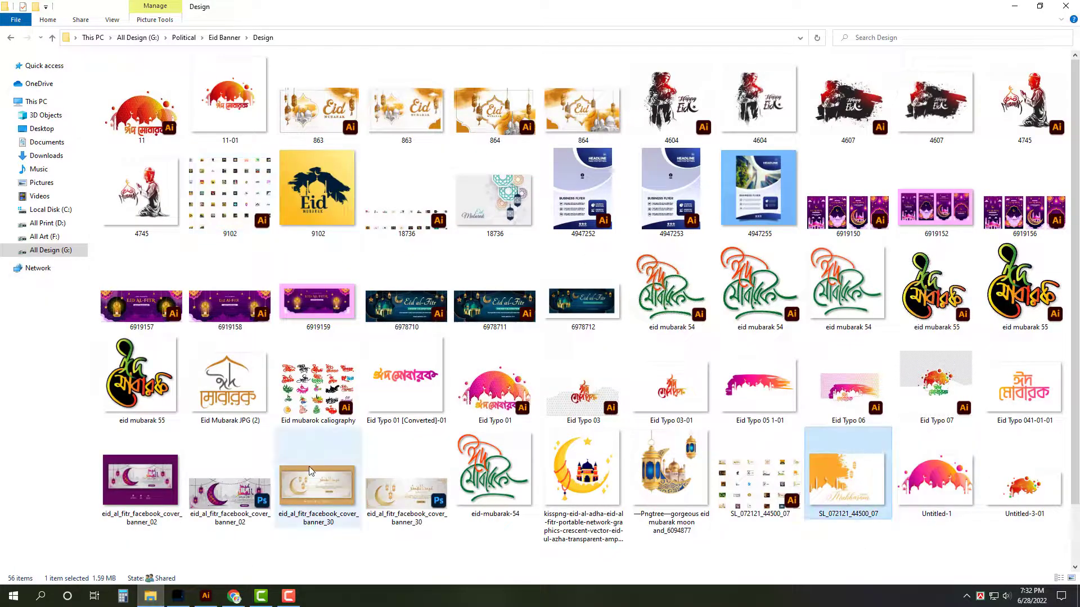
left_click(51, 250)
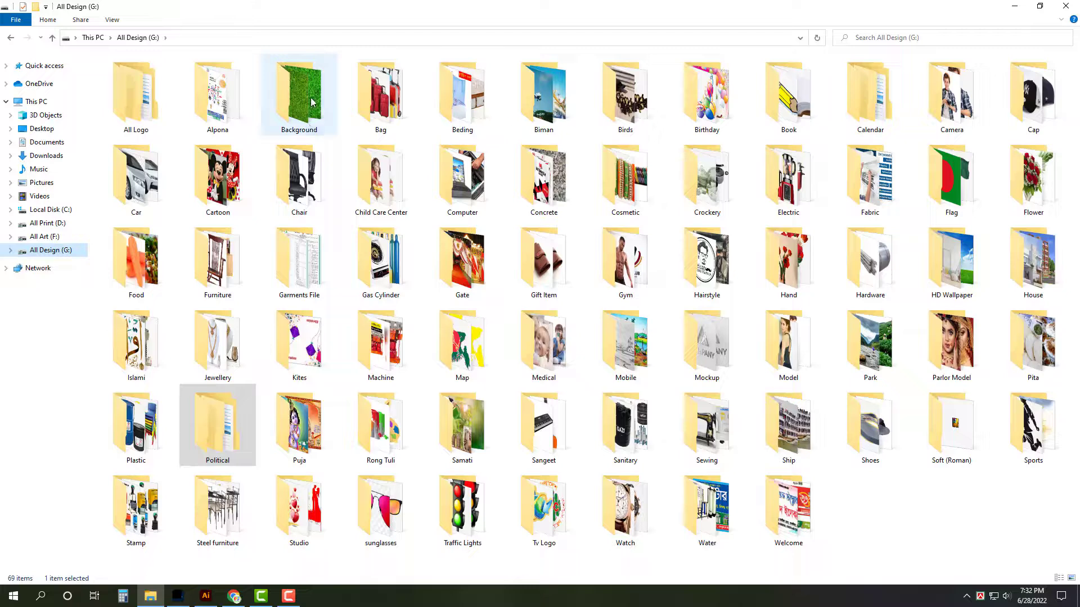
left_click(308, 106)
double_click(308, 105)
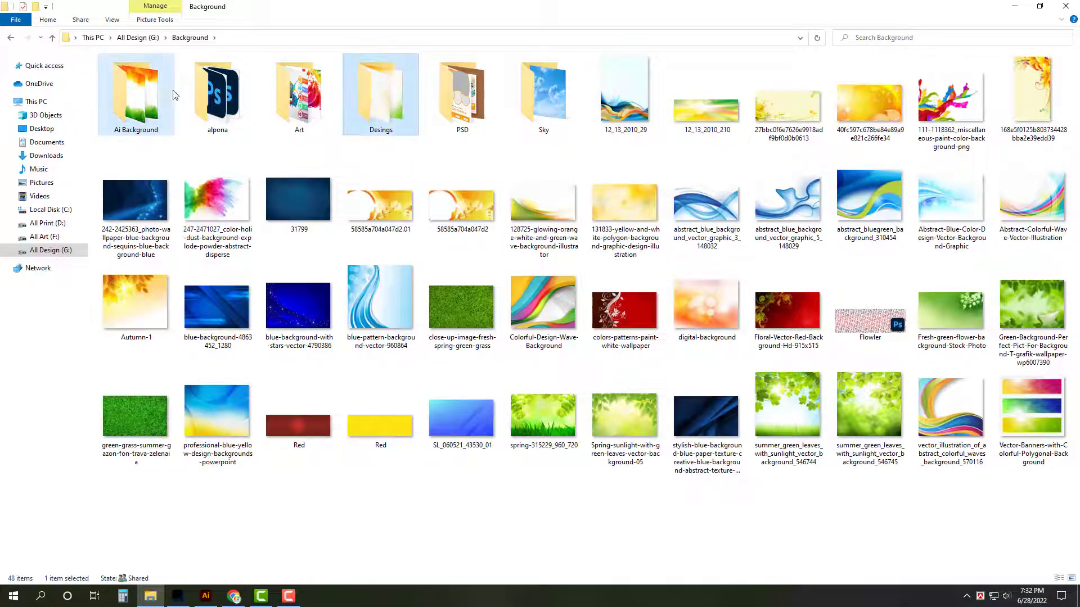
double_click(135, 95)
Find the blue and yellow brush-stroke background file SL_032921_41810_09 and open it in Illustrator.
scroll(453, 332, "down", 5)
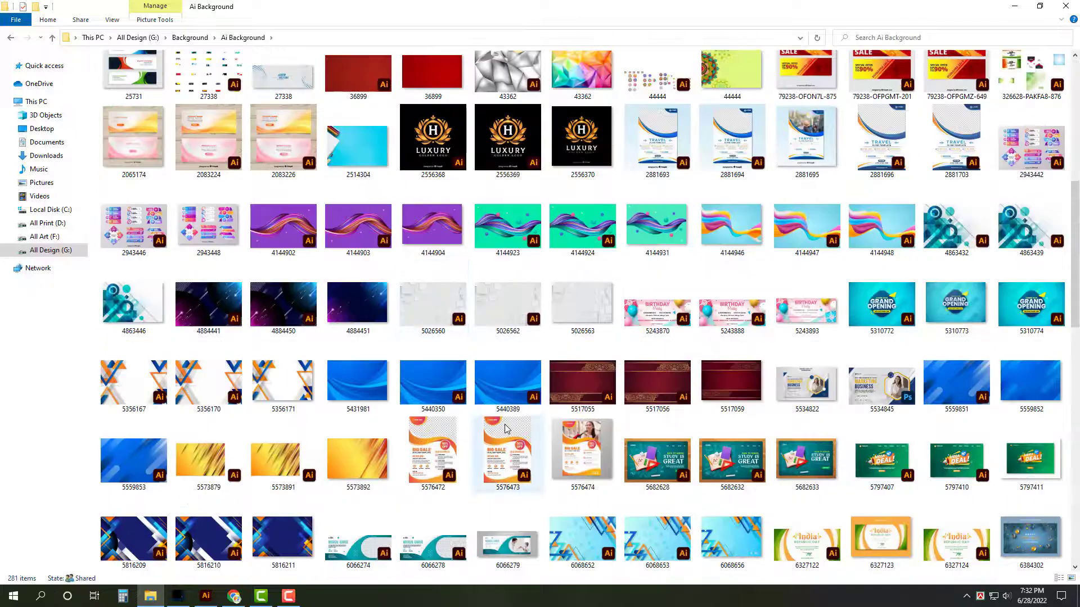
scroll(504, 425, "down", 5)
scroll(505, 427, "down", 3)
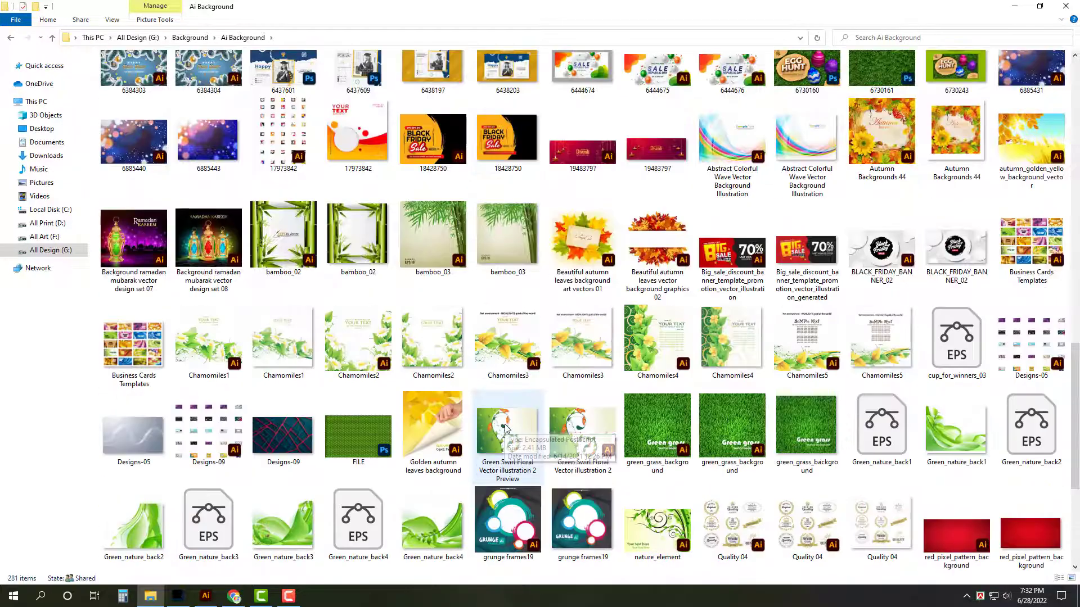
scroll(507, 429, "down", 3)
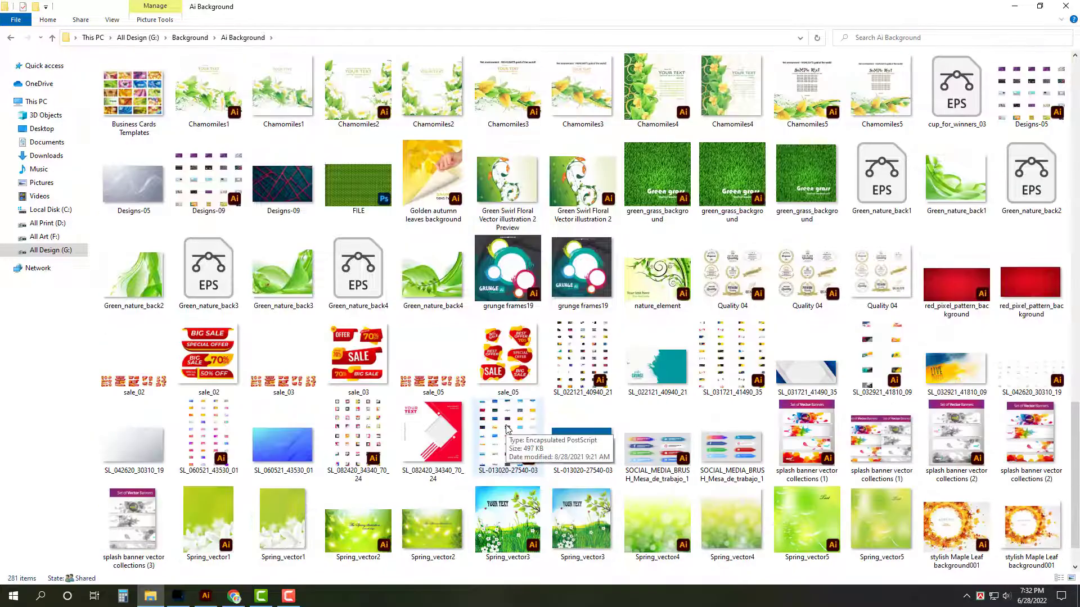
scroll(507, 430, "down", 3)
double_click(888, 275)
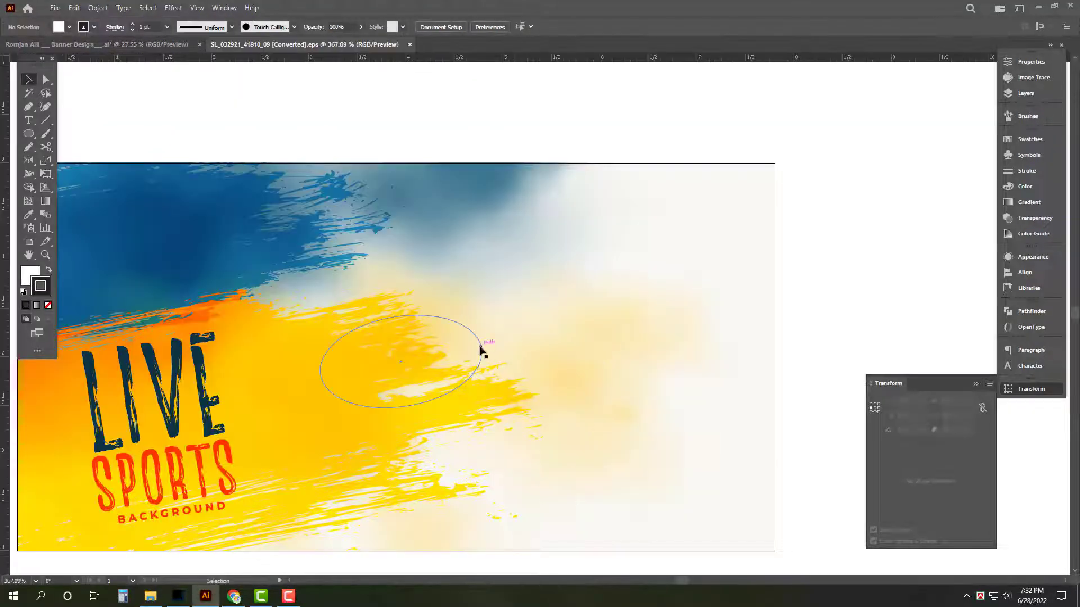
Ungroup the brush-stroke background artwork and delete its "LIVE SPORTS BACKGROUND" lettering.
scroll(480, 350, "down", 1)
left_click_drag(445, 350, 578, 324)
left_click(379, 341)
right_click(390, 310)
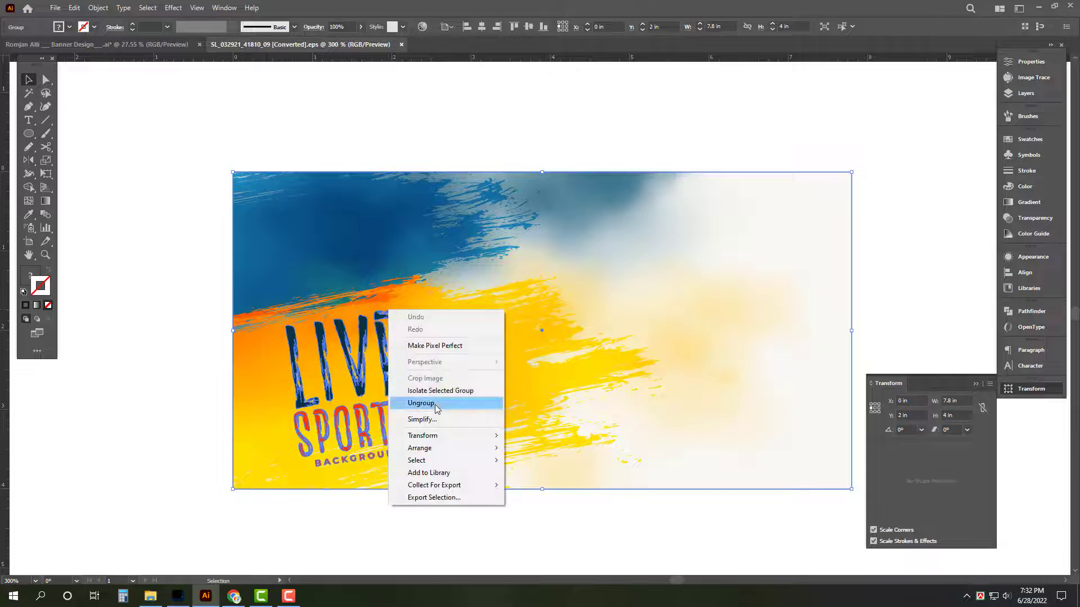
left_click(435, 406)
left_click(113, 312)
left_click(372, 356)
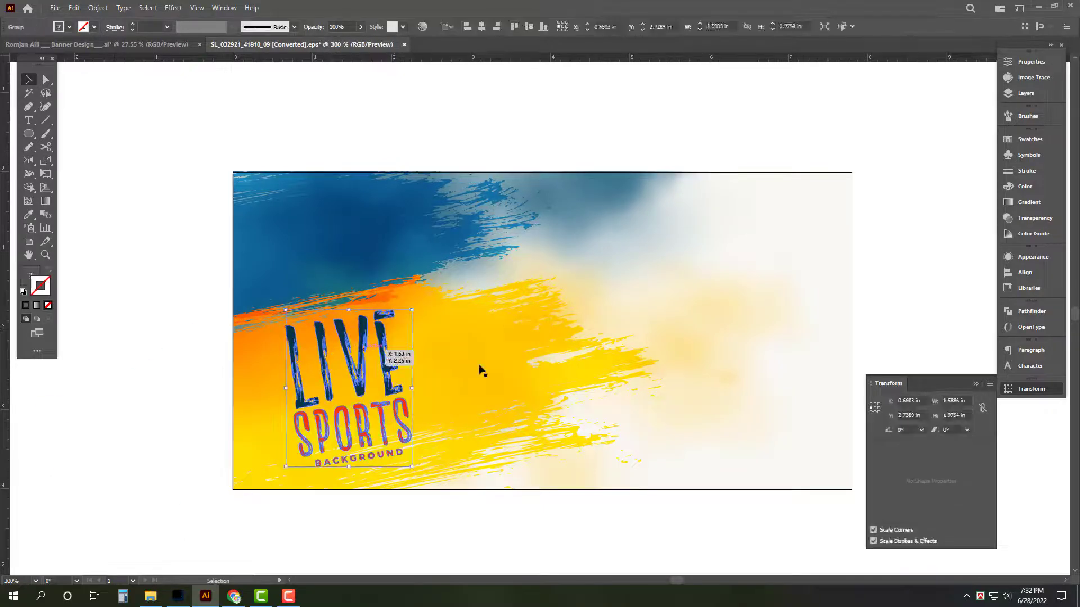
key("Delete")
Cut the brush-stroke background, close its file without saving, and paste the artwork into the banner document.
left_click(604, 387)
key("ctrl+w")
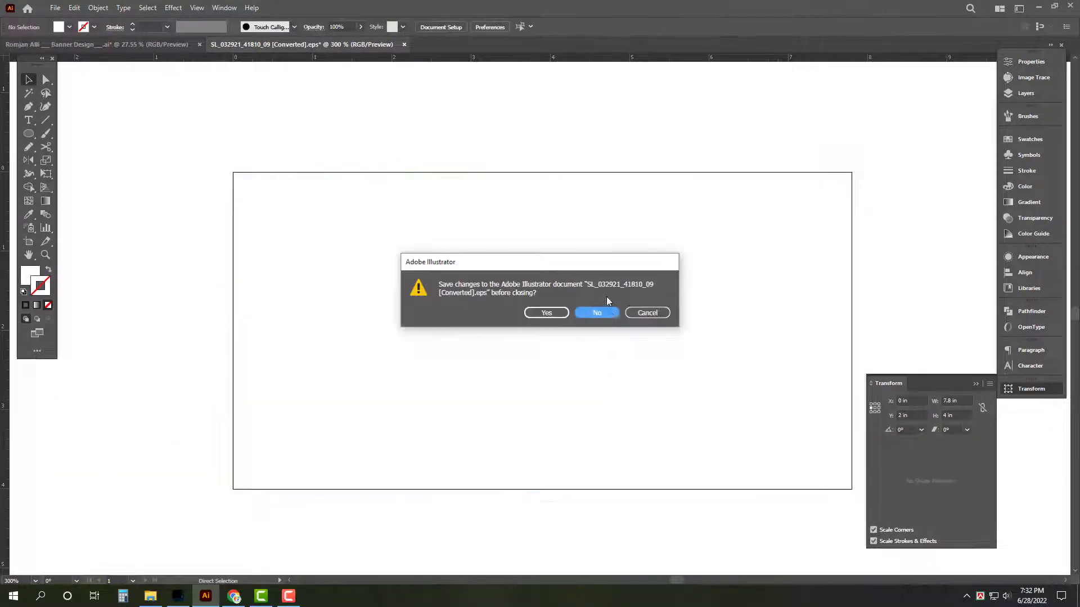
left_click(612, 314)
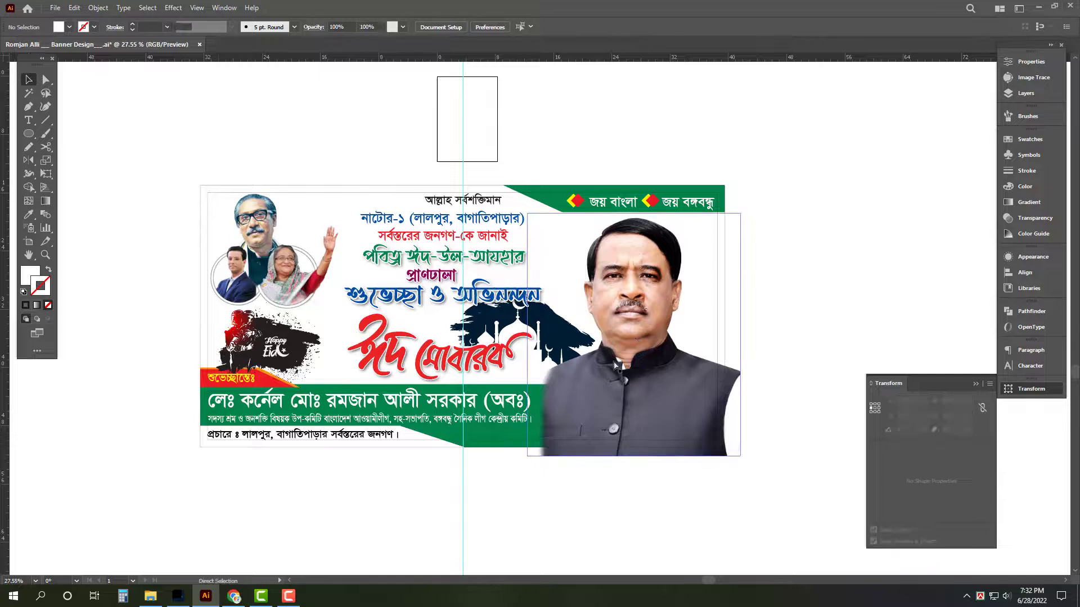
key("ctrl+v")
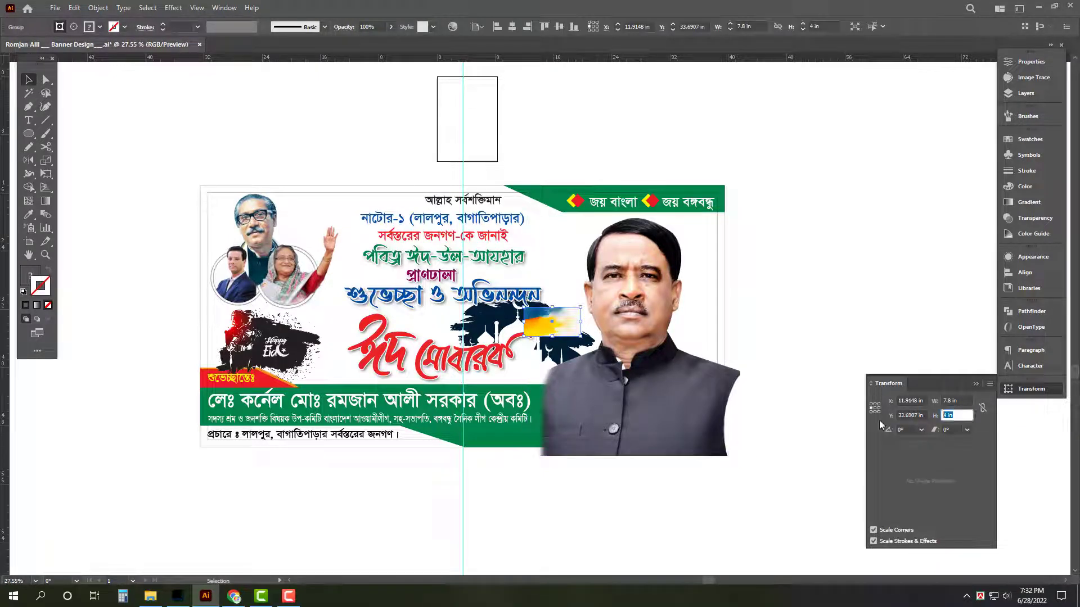
Scale the pasted background proportionally to 36 in high and align it with the banner's left and top edges.
key("Return")
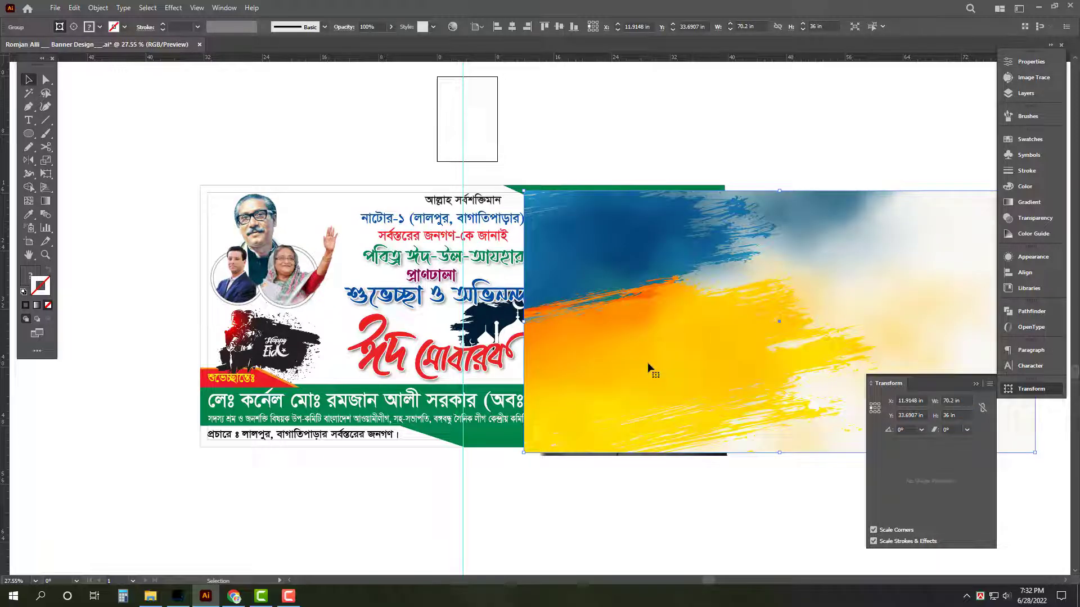
left_click(268, 195, "shift")
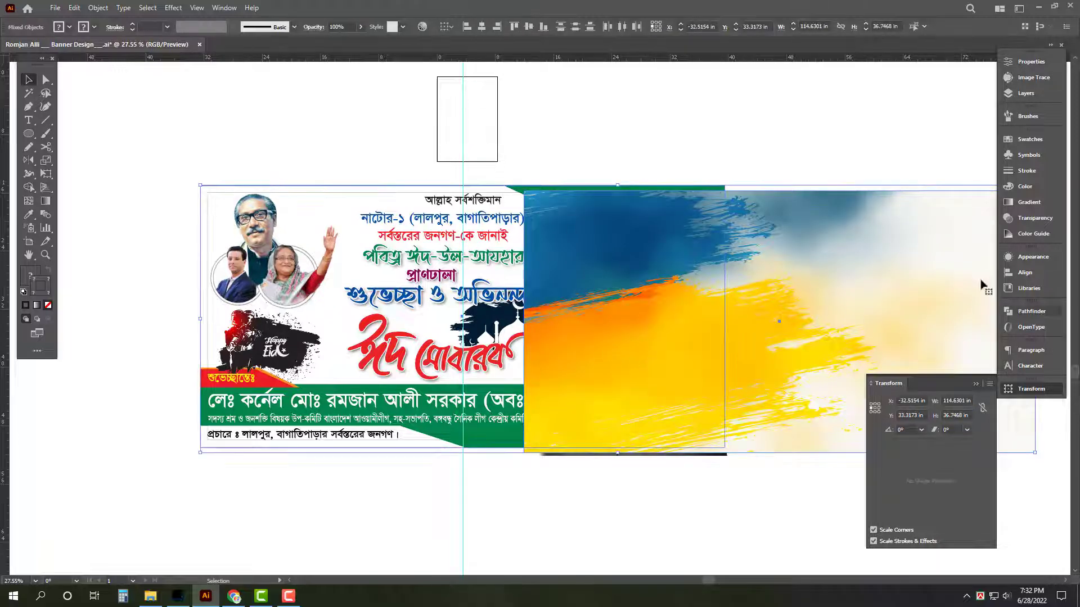
left_click(1024, 273)
left_click(878, 281)
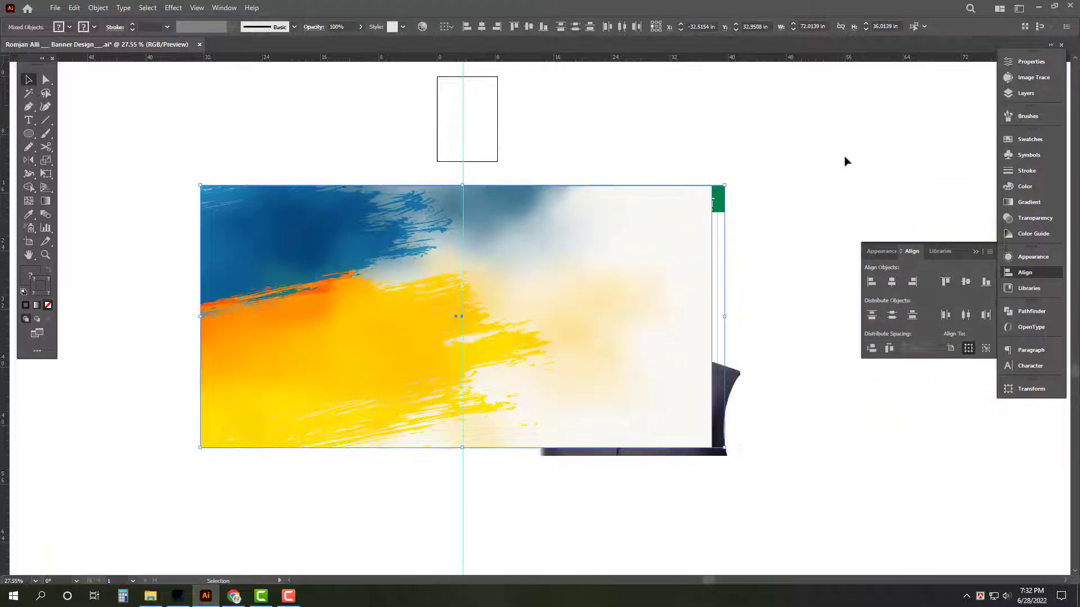
Send the background behind all banner elements and enlarge it to about 82.6 by 42.4 in.
left_click(602, 290)
key("ctrl+shift+bracketleft")
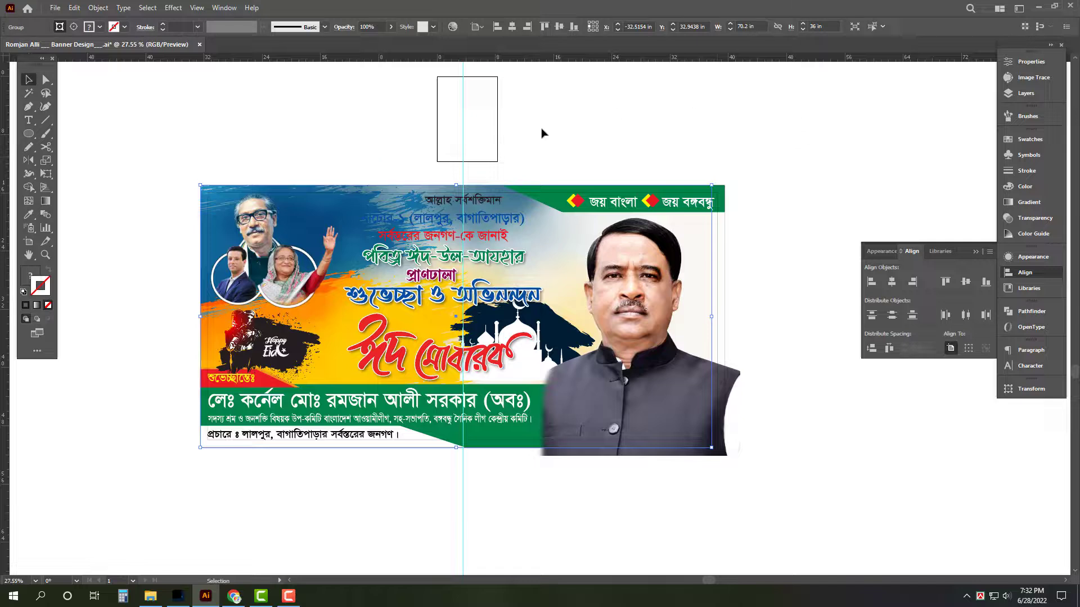
left_click_drag(457, 183, 464, 139)
left_click(855, 177)
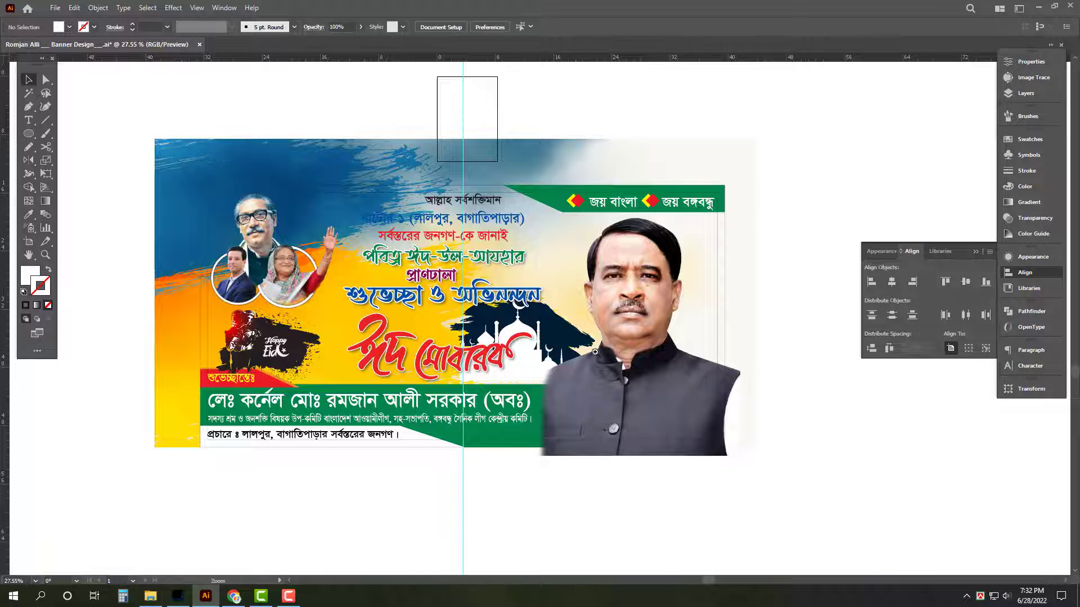
Flip the background horizontally so its blue and yellow strokes lie behind the large portrait.
scroll(593, 353, "up", 2)
left_click(292, 330)
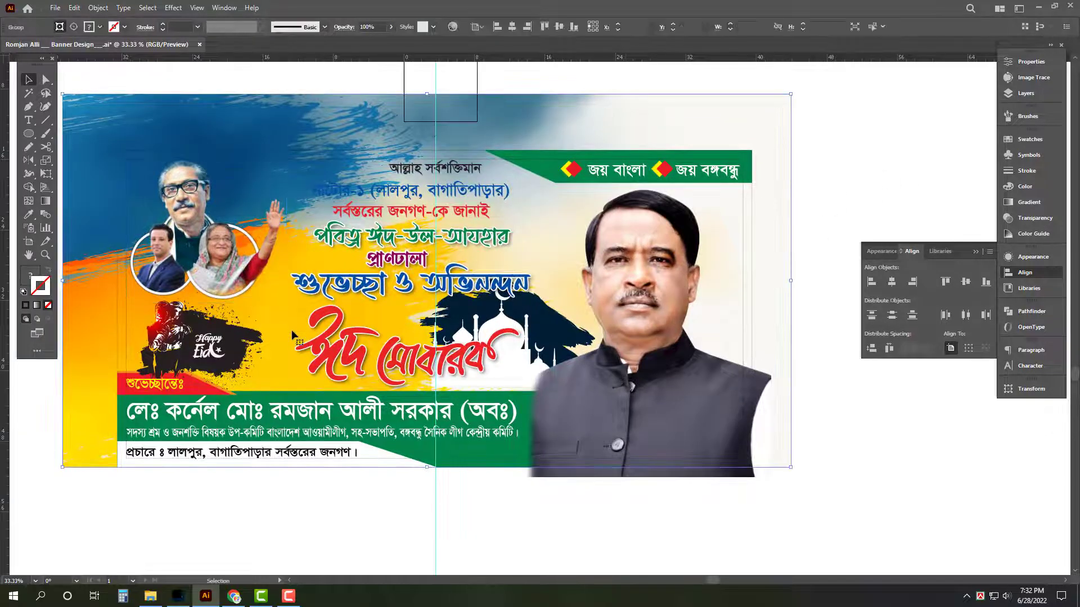
left_click(879, 141)
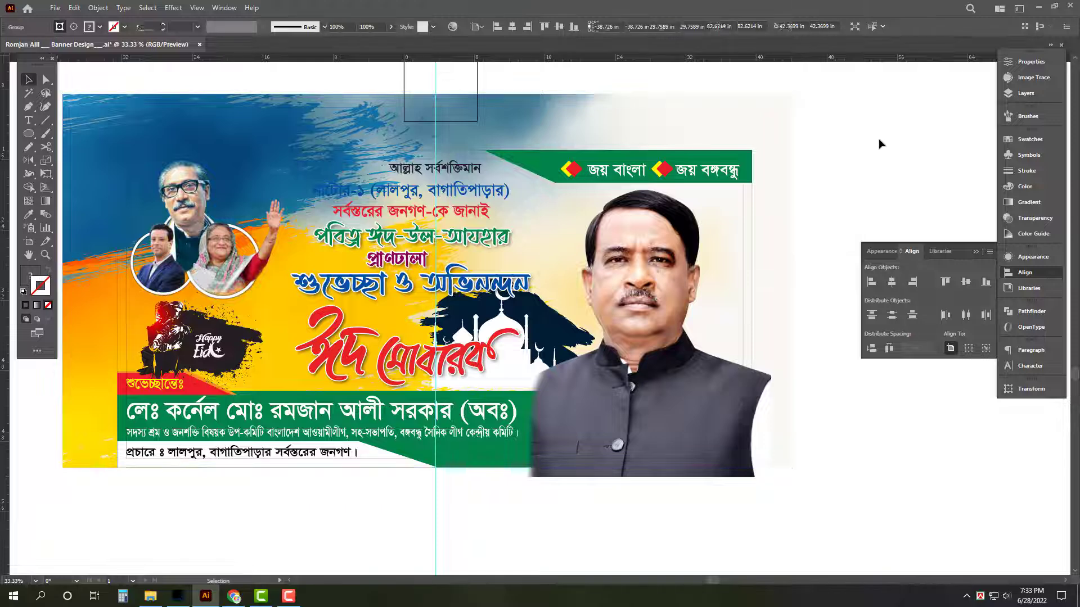
key("space")
left_click_drag(714, 164, 920, 184)
left_click(371, 134)
key("v")
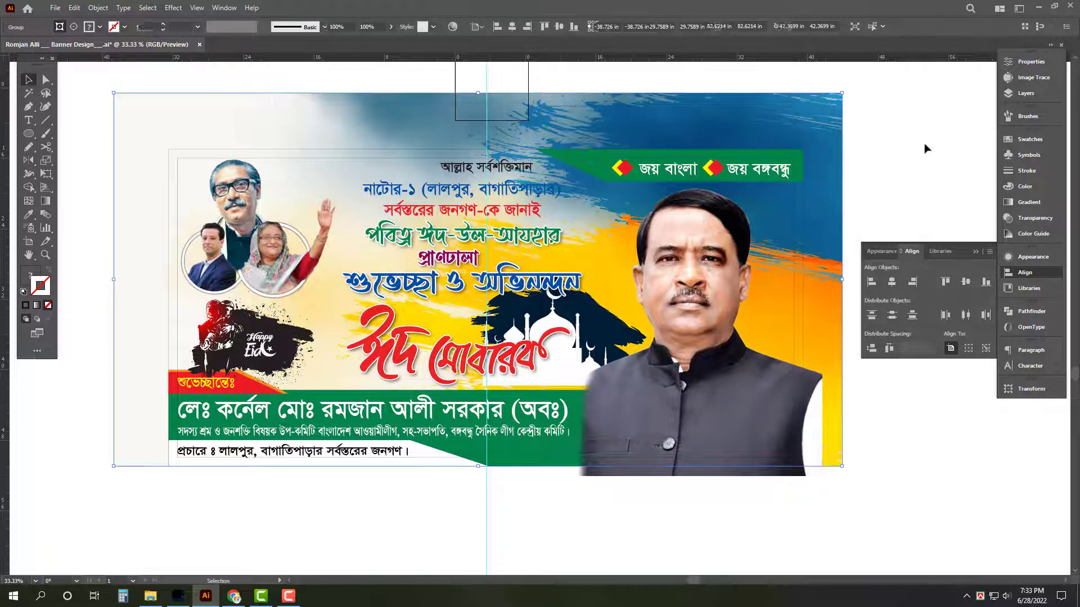
left_click(925, 146)
key("Tab")
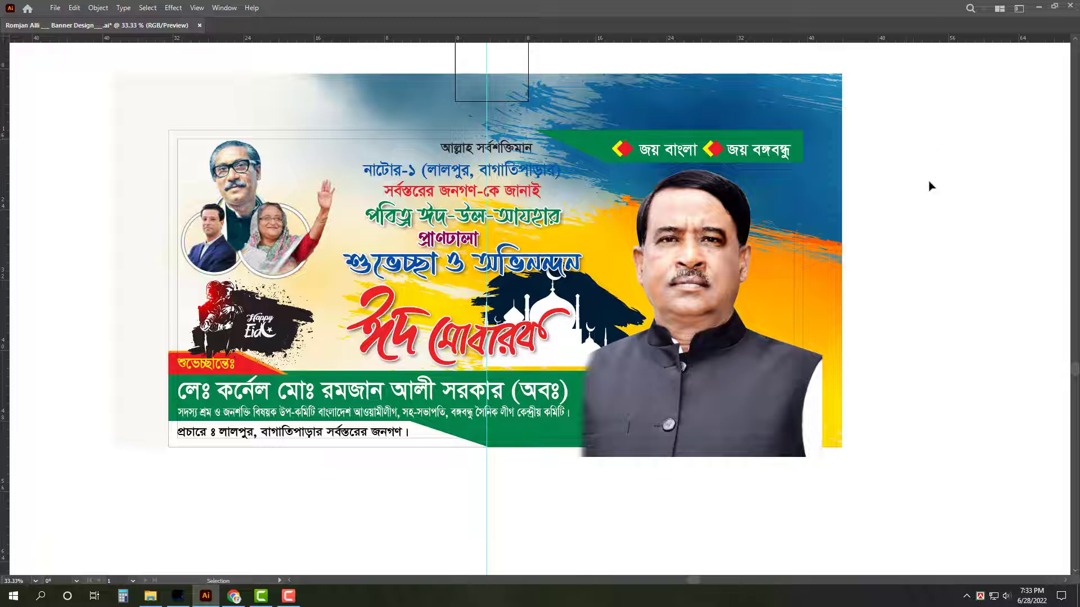
scroll(879, 266, "up", 1)
key("a")
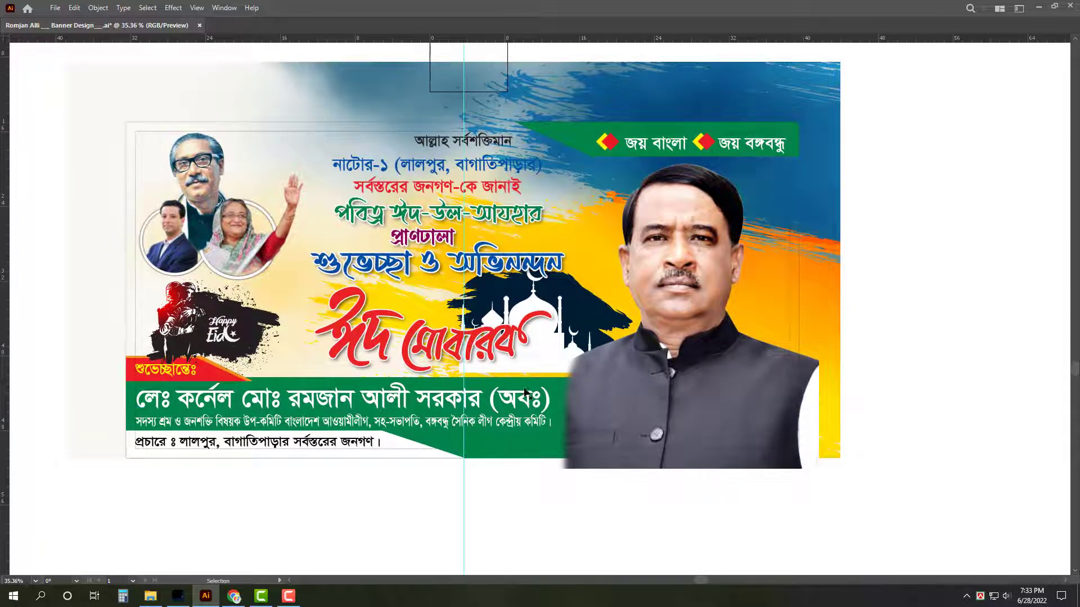
left_click(545, 364)
key("i")
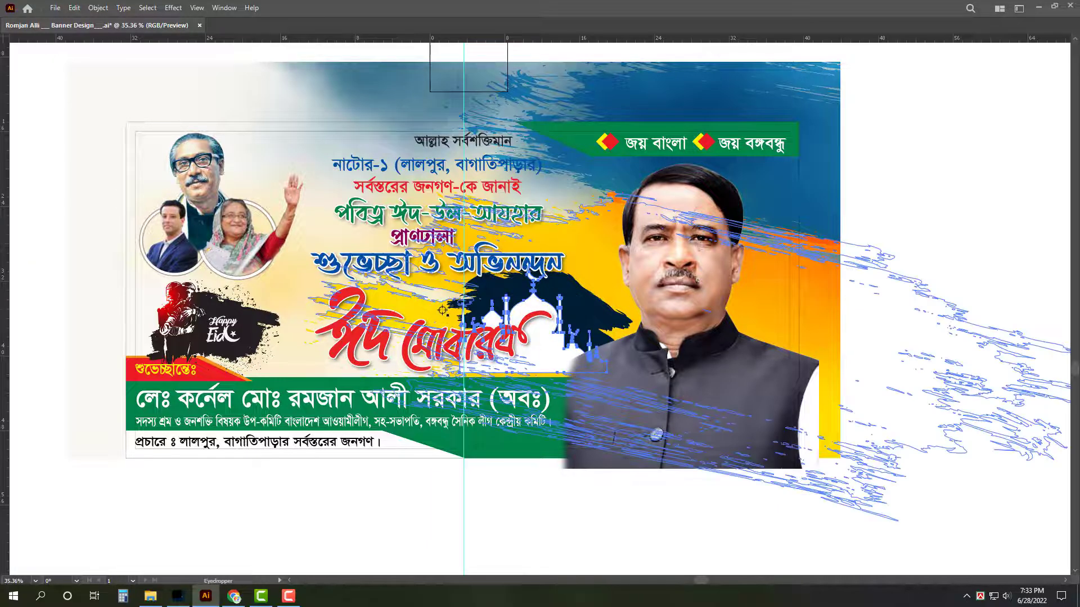
key("v")
left_click(563, 518)
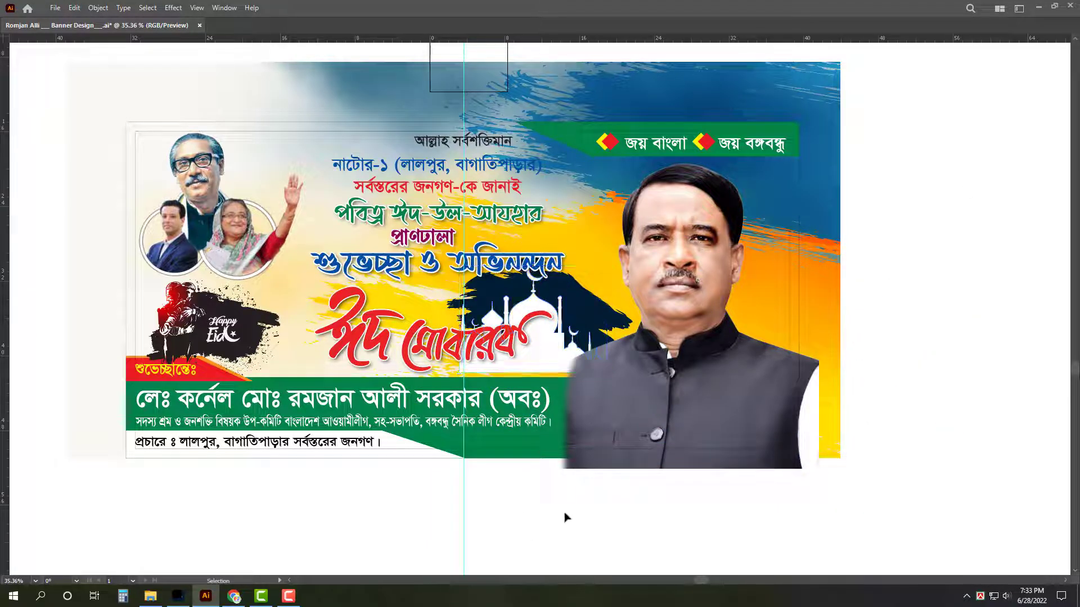
Group the white mosque with its dark brush shape and move the group onto the empty canvas below the banner.
left_click(541, 363)
left_click(570, 309, "shift")
key("ctrl+g")
mouse_move(561, 310)
left_mouse_down()
mouse_move(578, 199)
mouse_move(557, 438)
left_mouse_up()
left_click(557, 375)
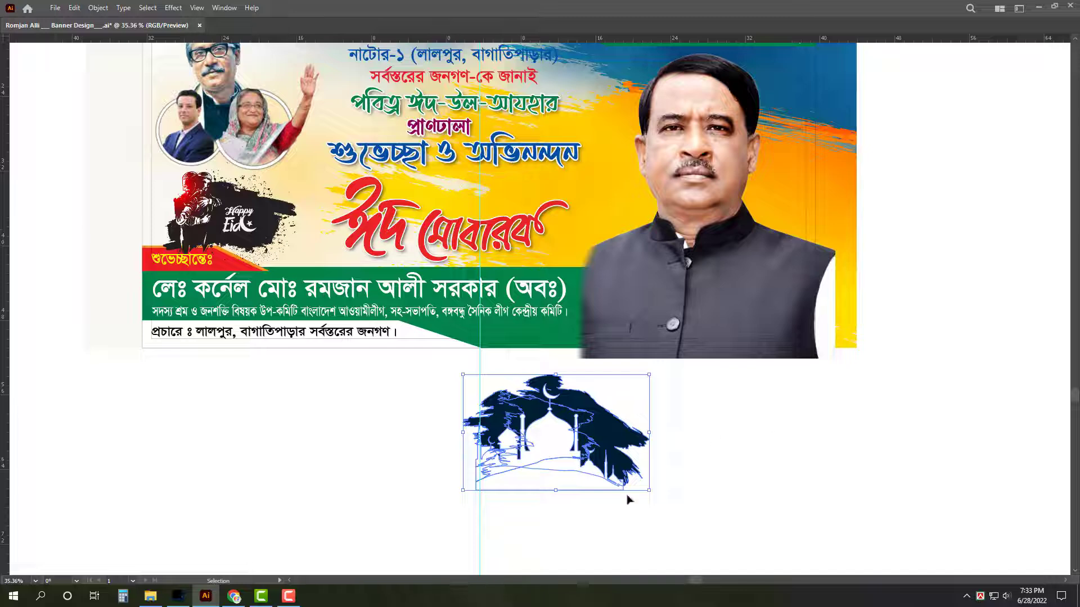
Ungroup the mosque artwork below the banner into separate mosque and brush shapes.
key("Tab")
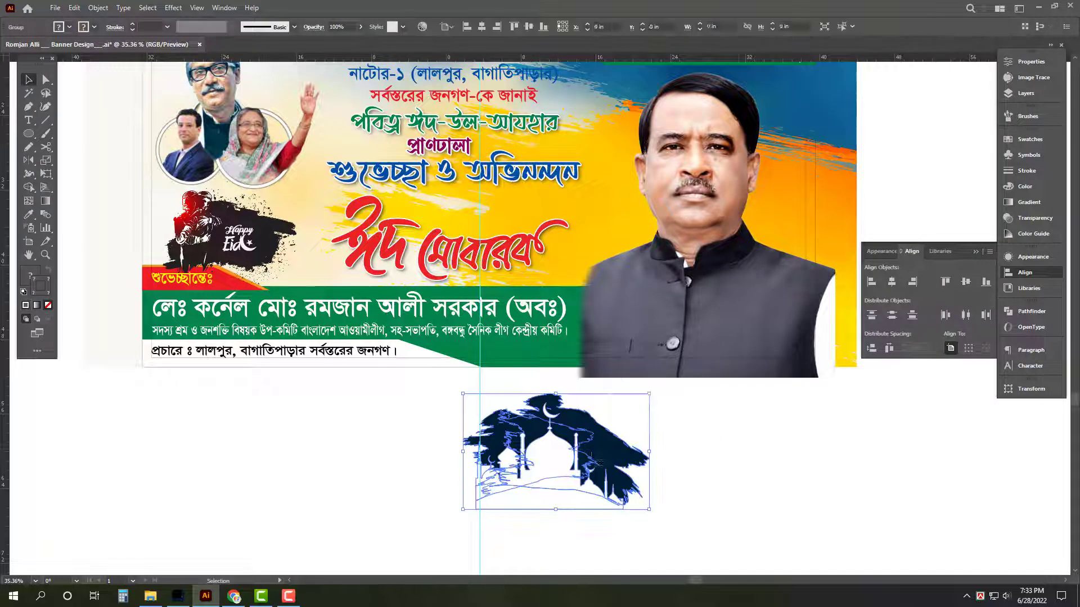
right_click(721, 306)
left_click(659, 338)
left_click(713, 504)
Divide the overlapping mosque and dark brush shapes with Pathfinder and ungroup the resulting pieces.
left_click(494, 445)
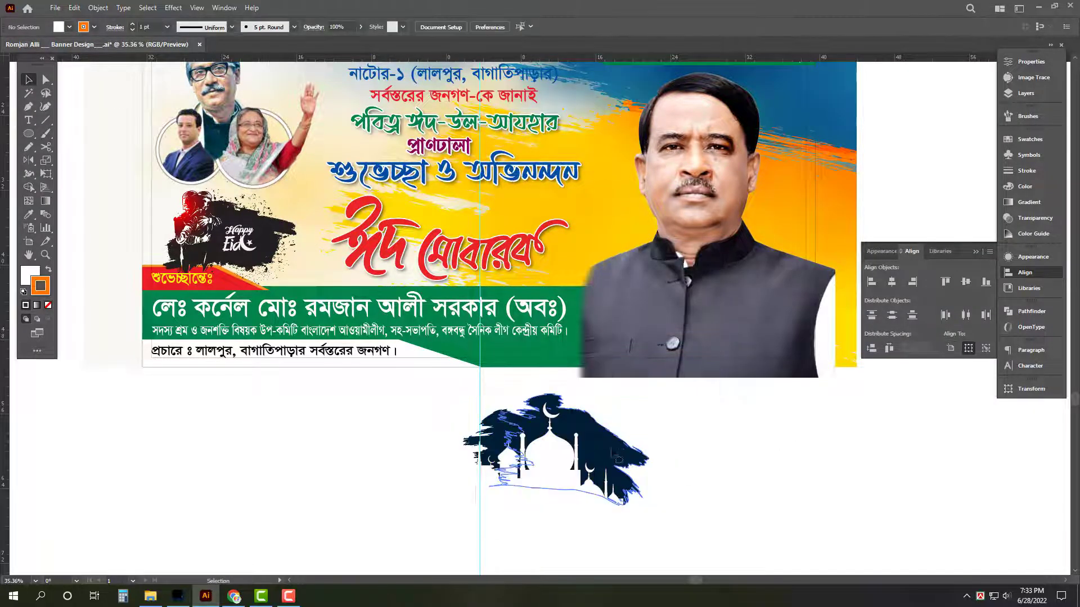
left_click(485, 444, "shift")
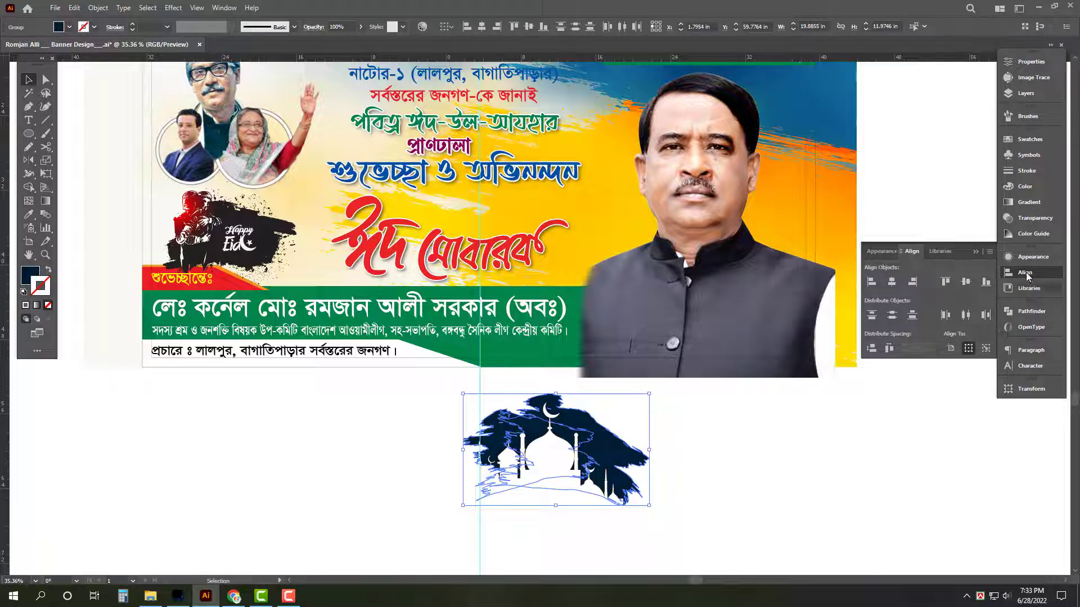
left_click(1027, 316)
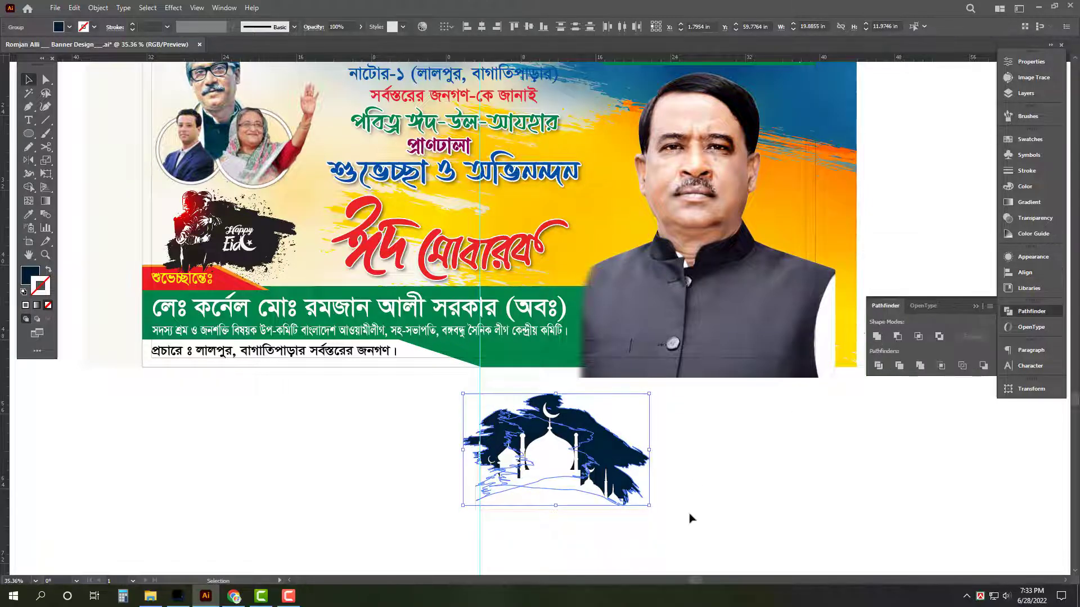
left_click_drag(689, 514, 457, 434)
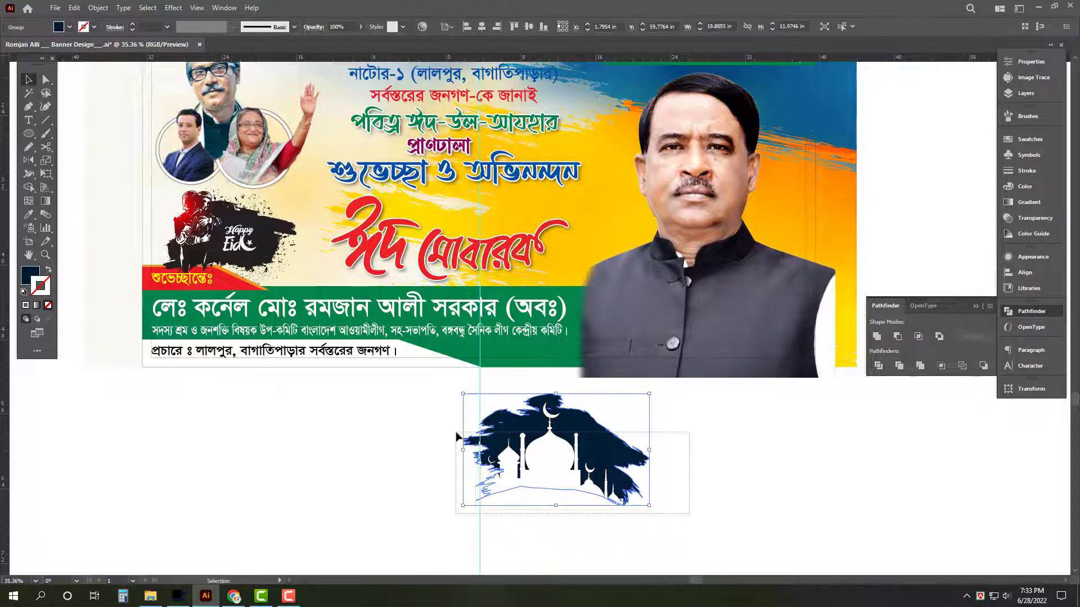
left_click(878, 367)
right_click(893, 215)
left_click(939, 309)
left_click(737, 477)
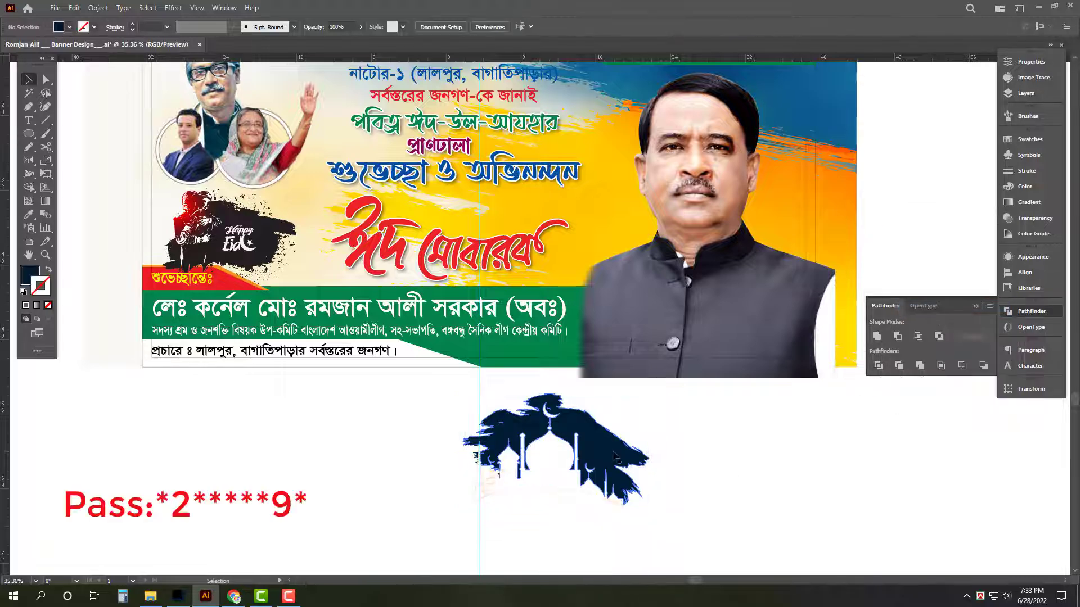
Select every piece that shares the dark brush shape's fill colour and cut them from the canvas below the banner.
left_click(613, 452)
key("alt+s")
key("m")
key("f")
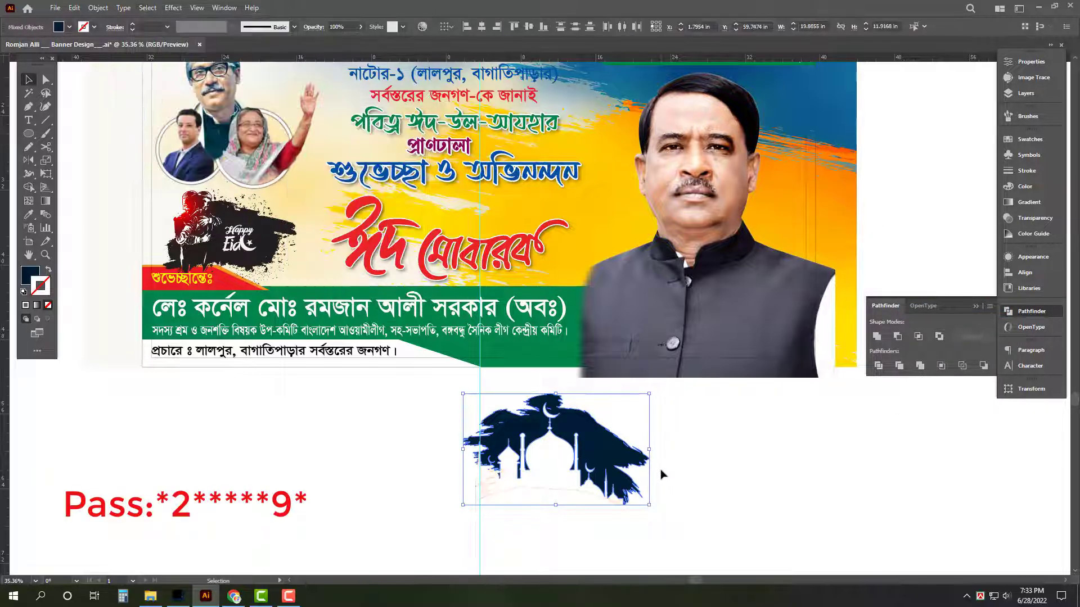
key("a")
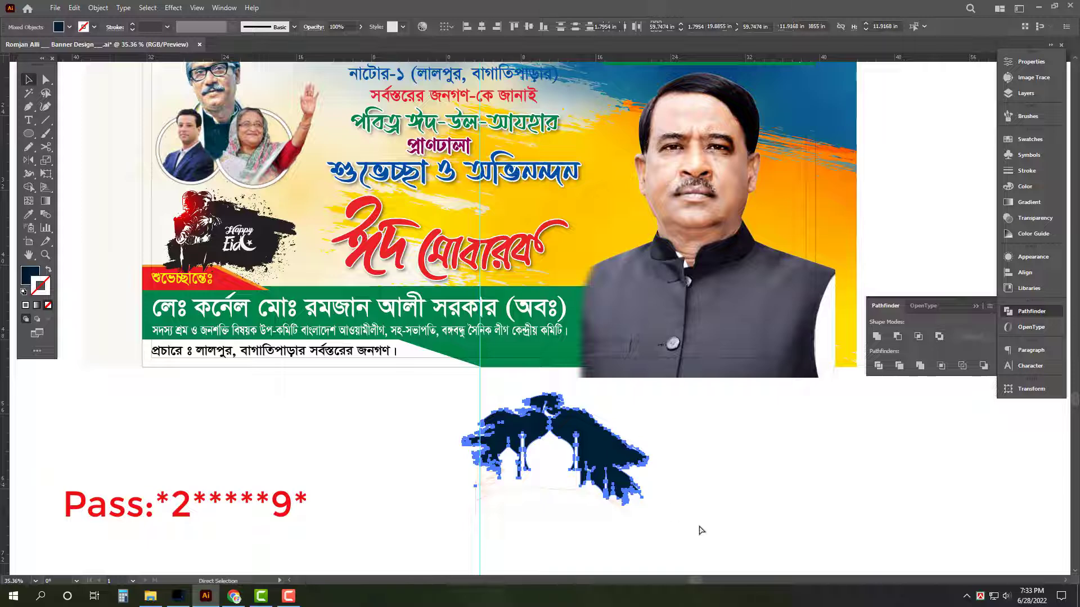
key("ctrl+x")
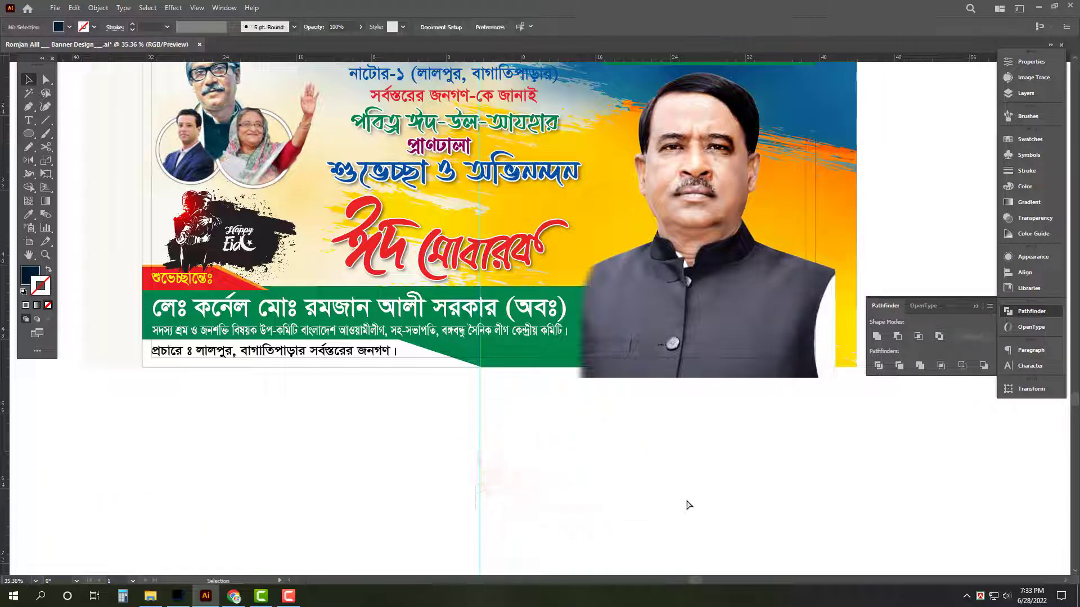
Delete the leftover white mosque pieces and paste the dark cutout pieces back below the banner.
left_click_drag(680, 528, 377, 389)
key("Delete")
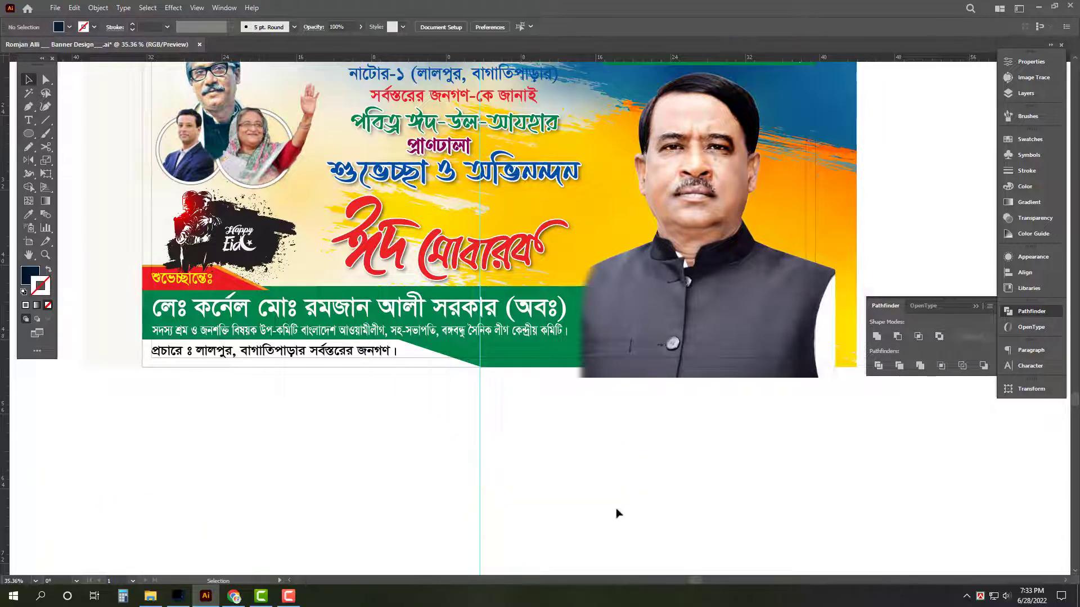
key("ctrl+v")
key("ctrl+a")
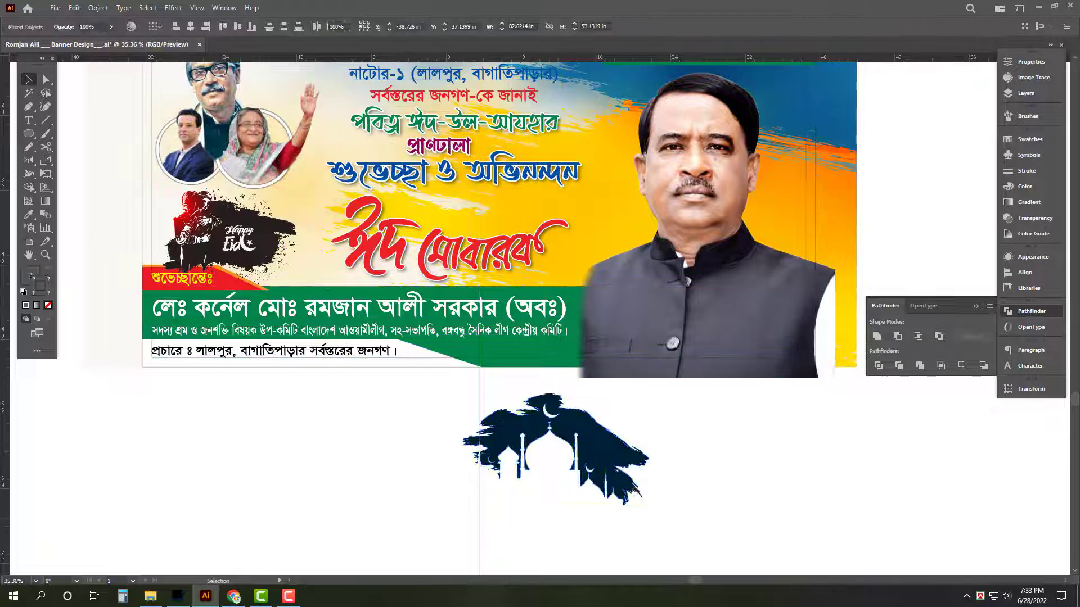
Move the dark mosque cutout onto the banner, behind the "ঈদ মোবারক" lettering and beside the large portrait.
left_click(606, 462)
left_click_drag(618, 445, 665, 435)
left_click(699, 455)
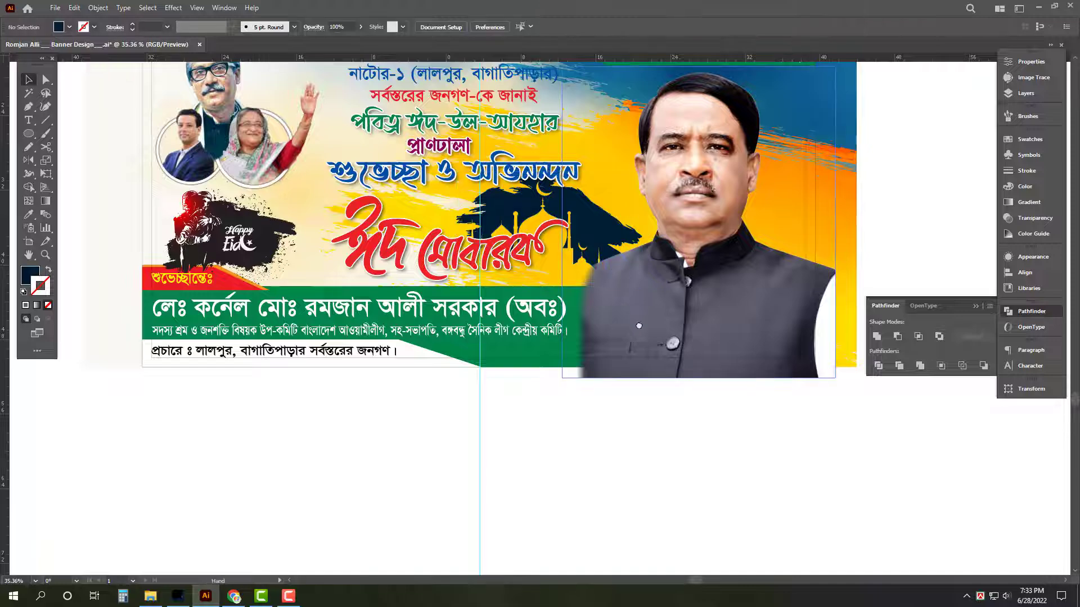
left_click_drag(605, 287, 631, 333)
left_click(631, 333, "ctrl")
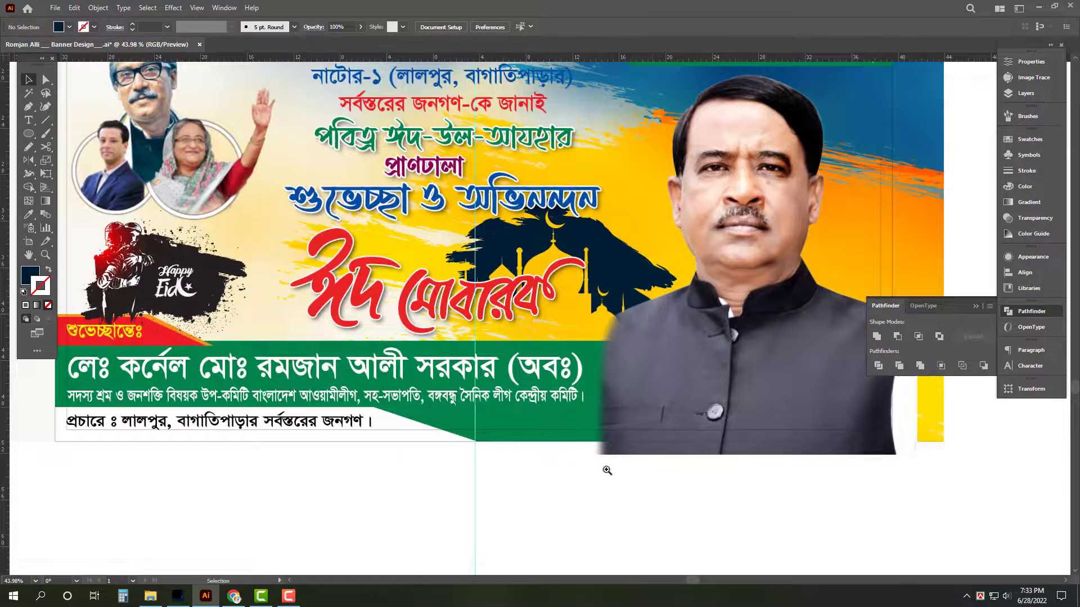
left_click_drag(607, 470, 600, 470)
left_click_drag(564, 259, 606, 302)
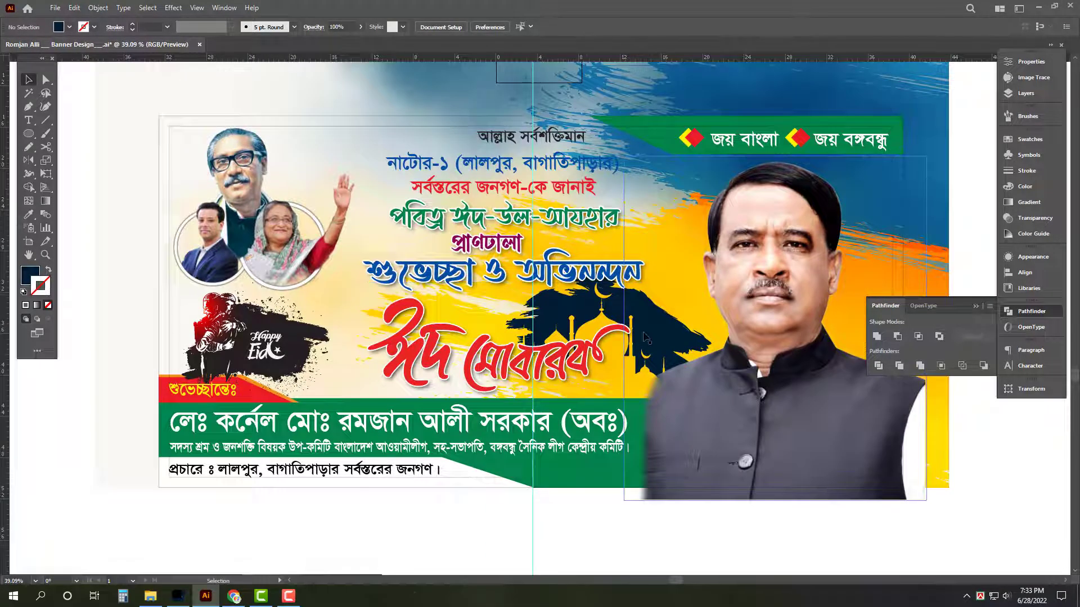
left_click_drag(431, 541, 430, 495)
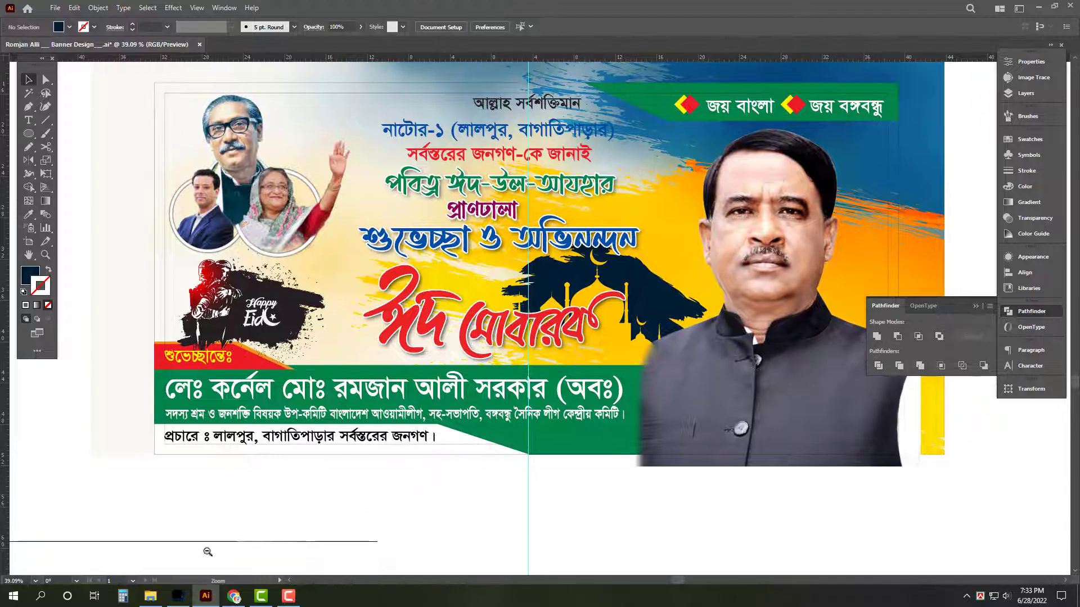
Switch to File Explorer and open the Political folder on the All Design (G:) drive.
left_click(206, 596)
scroll(506, 434, "up", 3)
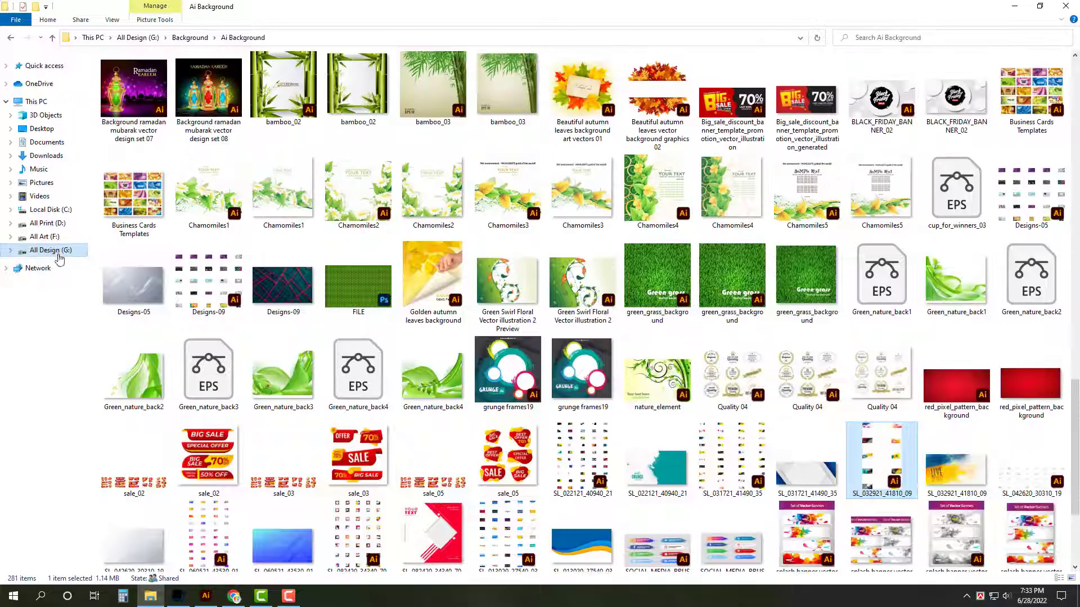
left_click(50, 250)
left_click(427, 234)
key("p")
key("o")
key("Return")
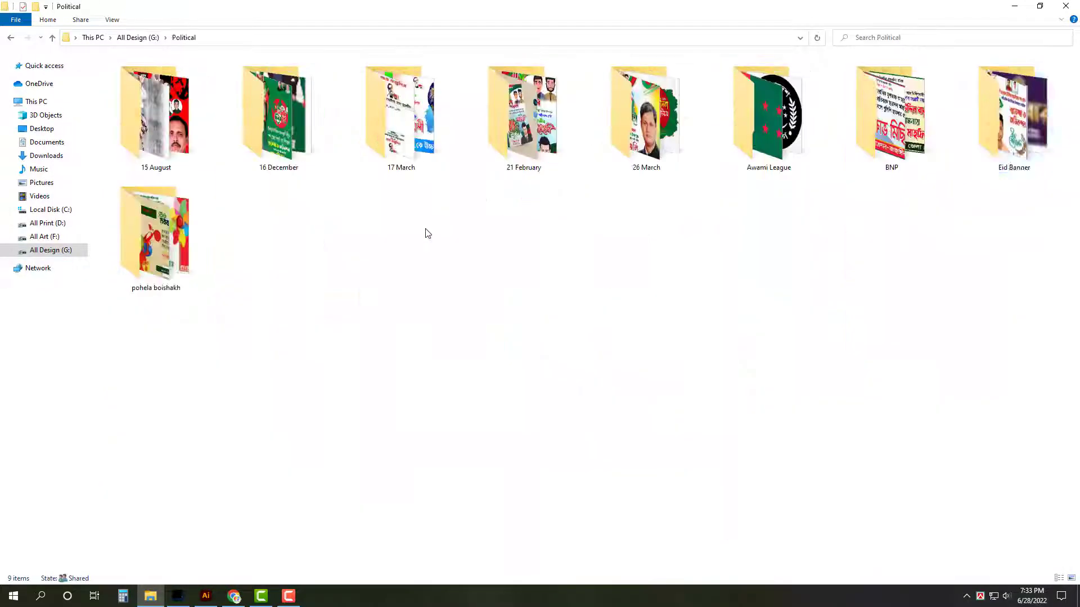
Open the 18736 Eid Mubarak vector file from the Design folder inside Eid Banner, and fit it in view.
key("e")
key("Return")
key("d")
key("Return")
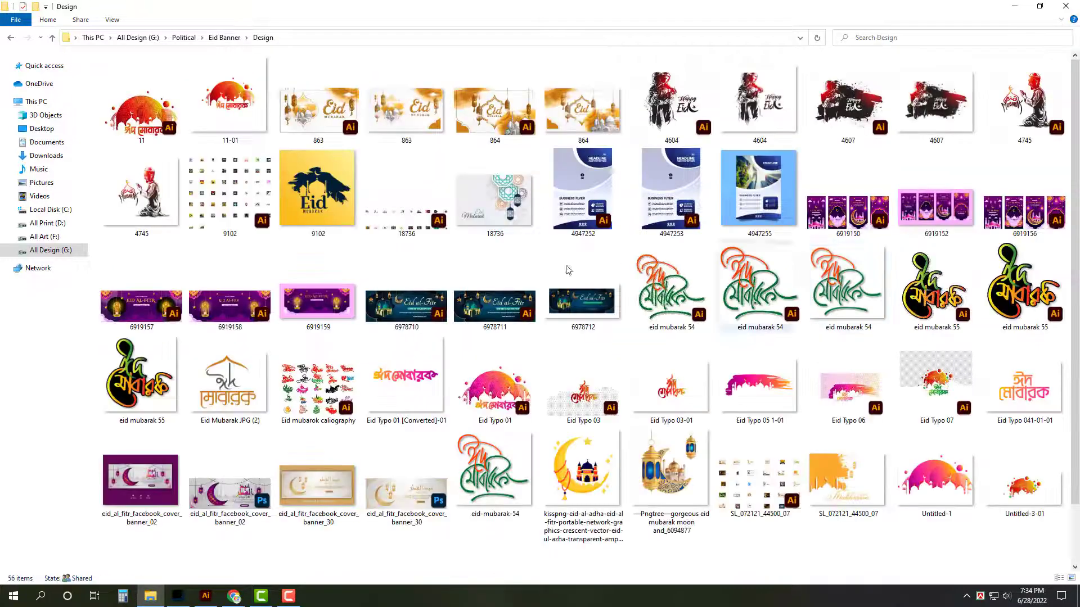
key("alt+Tab")
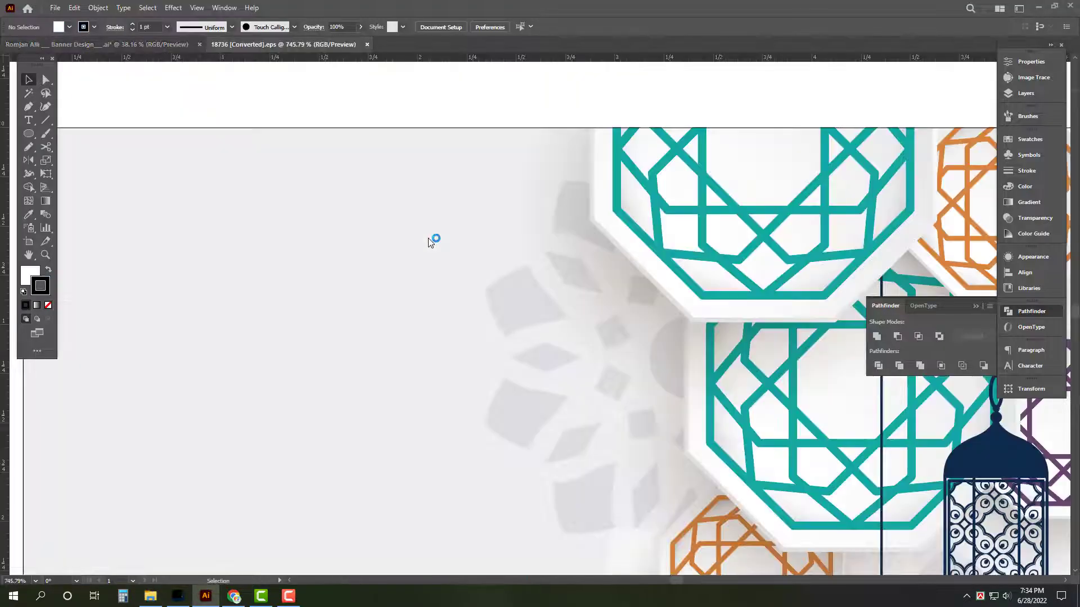
key("ctrl+0")
Ungroup the Eid Mubarak artwork.
left_click(574, 247)
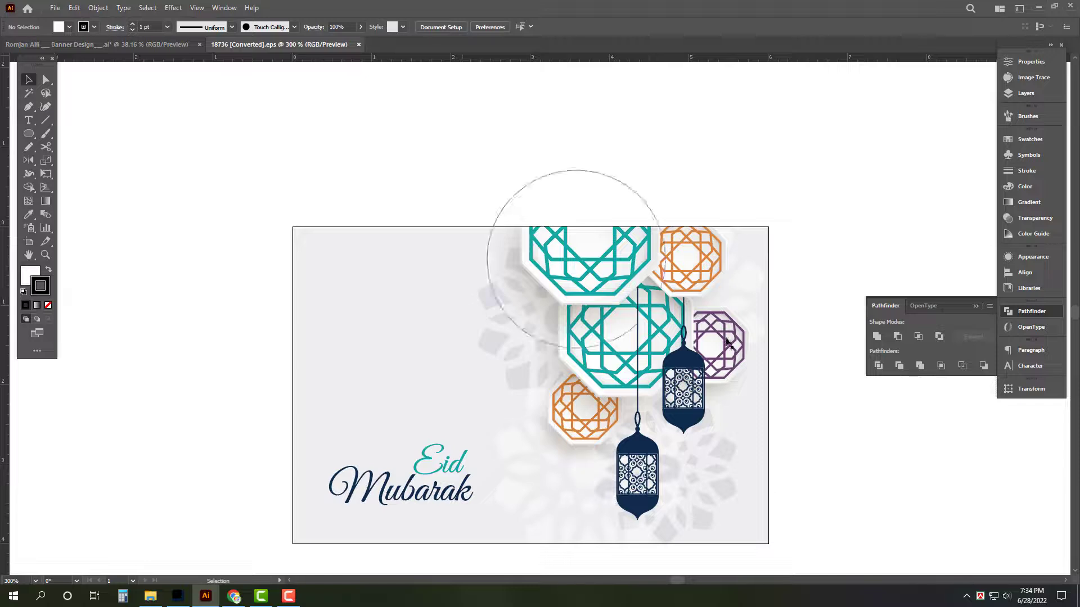
right_click(725, 260)
left_click(785, 351)
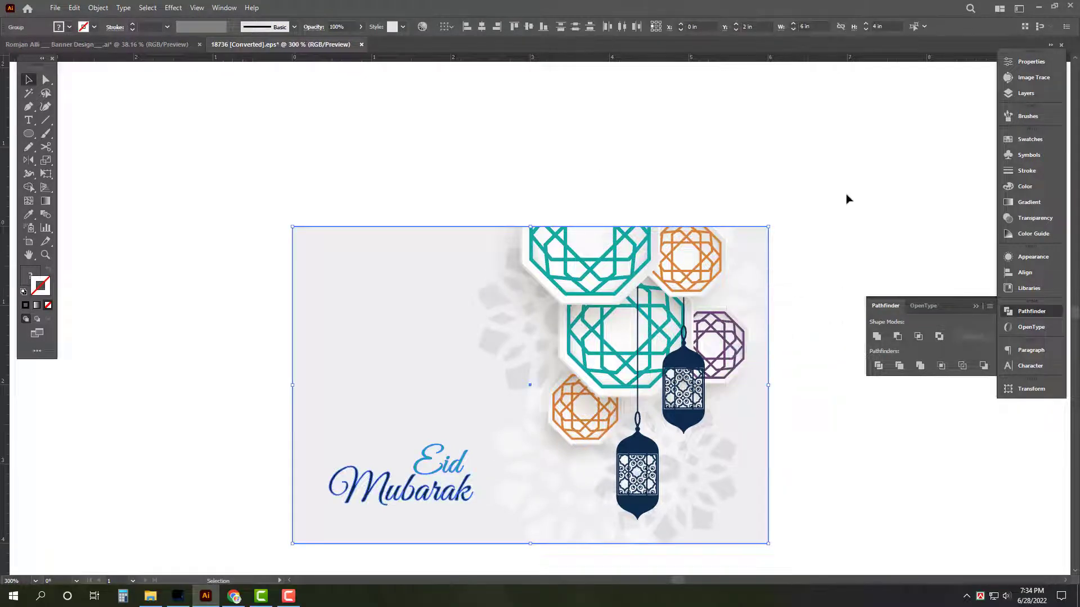
left_click(845, 197)
left_click(404, 287)
key("Delete")
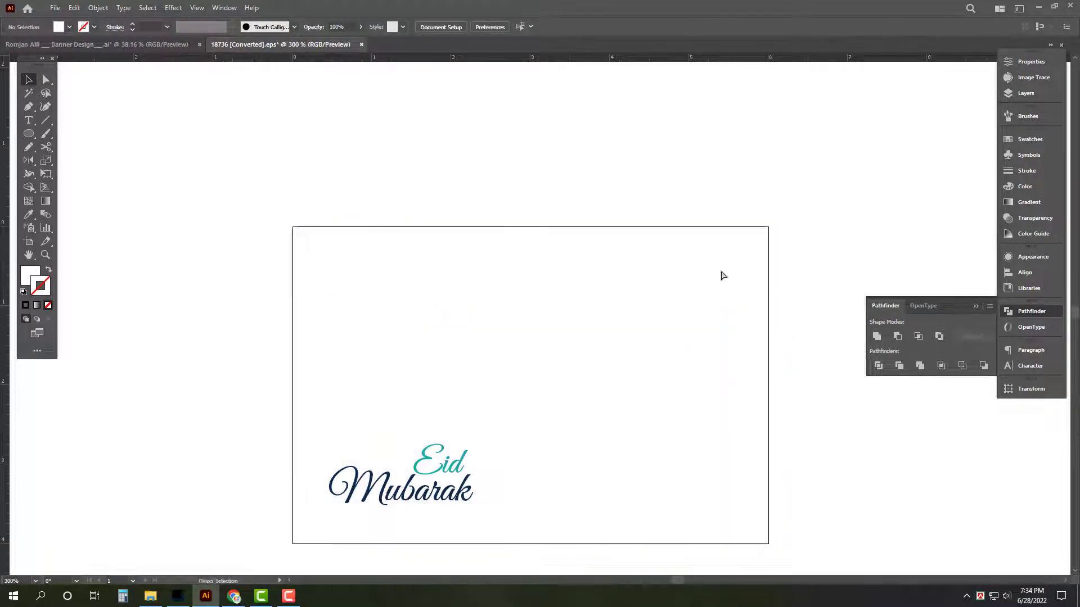
key("ctrl+z")
Ungroup the remaining ornament artwork and release its clipping mask to separate the background, octagons and lanterns.
right_click(662, 248)
left_click(723, 342)
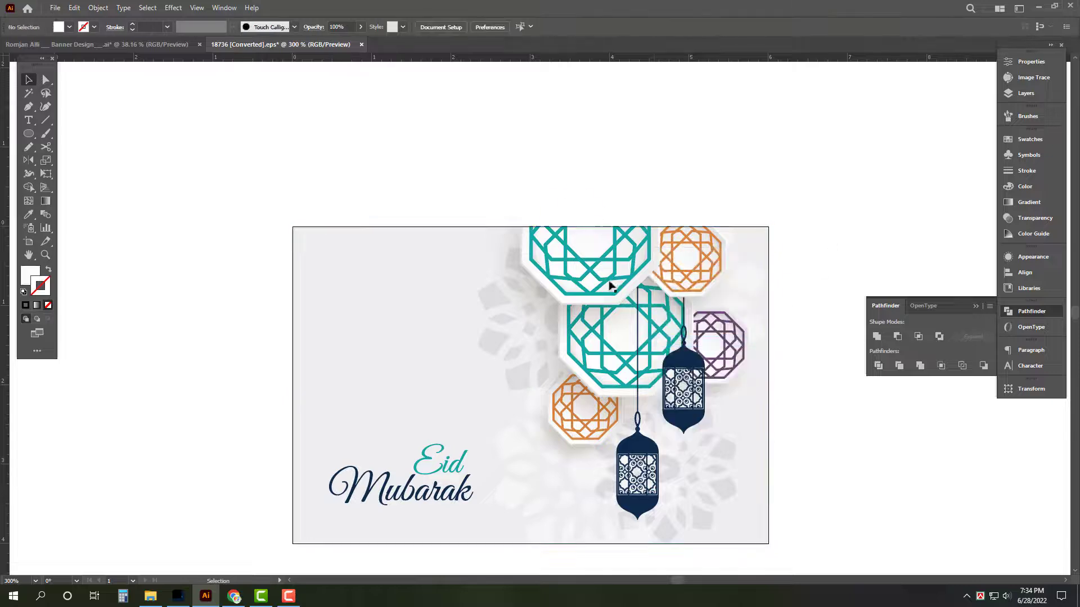
right_click(619, 278)
left_click(669, 368)
left_click(851, 179)
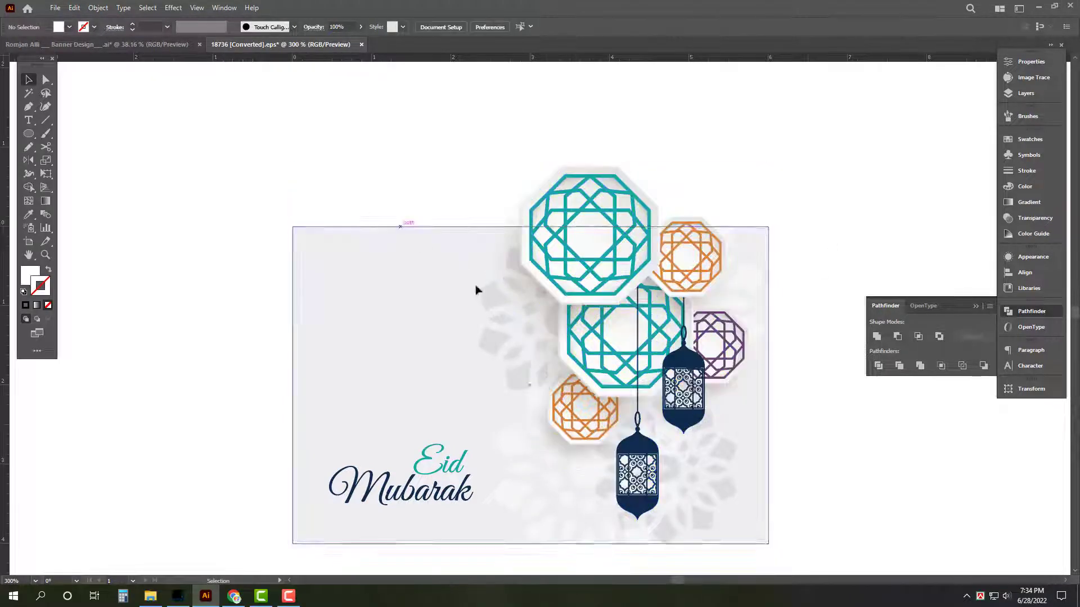
Delete the grey background, pale floral patterns and Eid Mubarak lettering, keeping all octagonal ornaments and both lanterns.
left_click_drag(349, 188, 501, 521)
key("Delete")
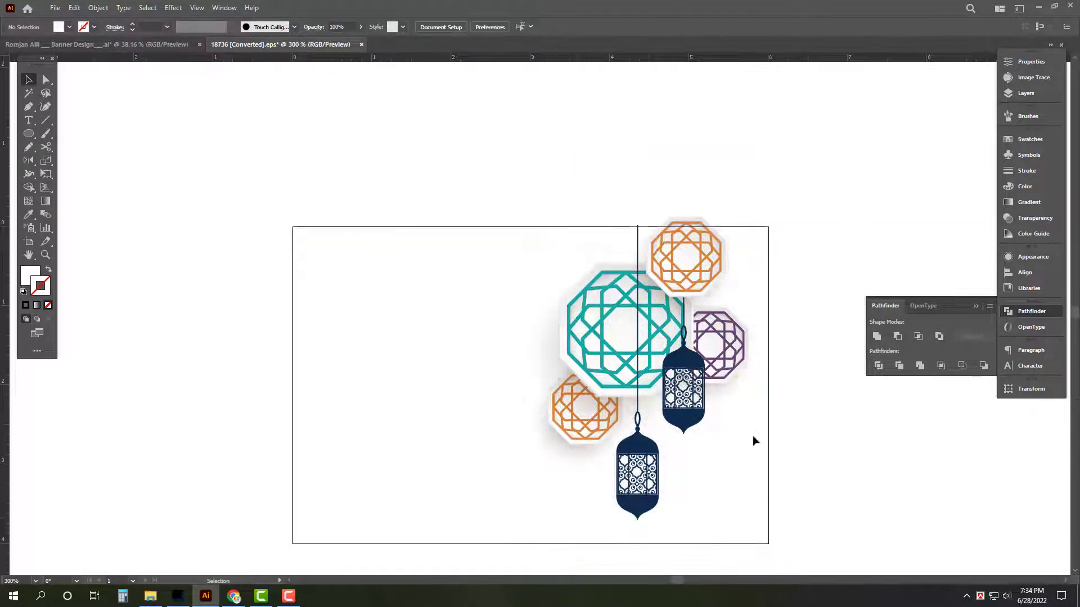
key("ctrl+z")
left_click_drag(272, 200, 440, 524)
key("Delete")
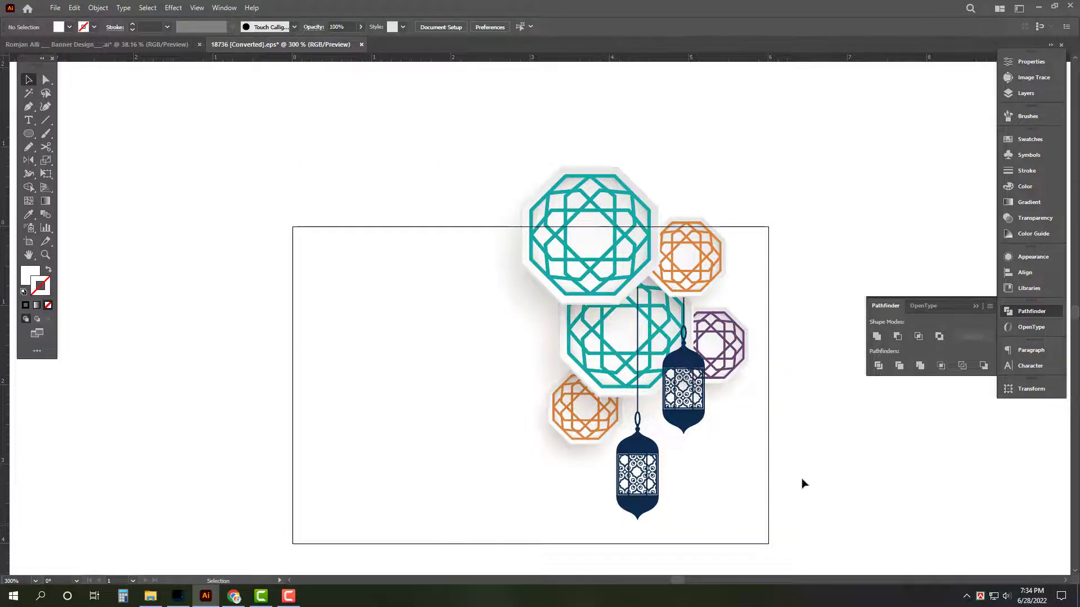
Cut all the octagonal ornaments and lanterns and close the 18736 file to return to the banner document.
key("ctrl+a")
key("Delete")
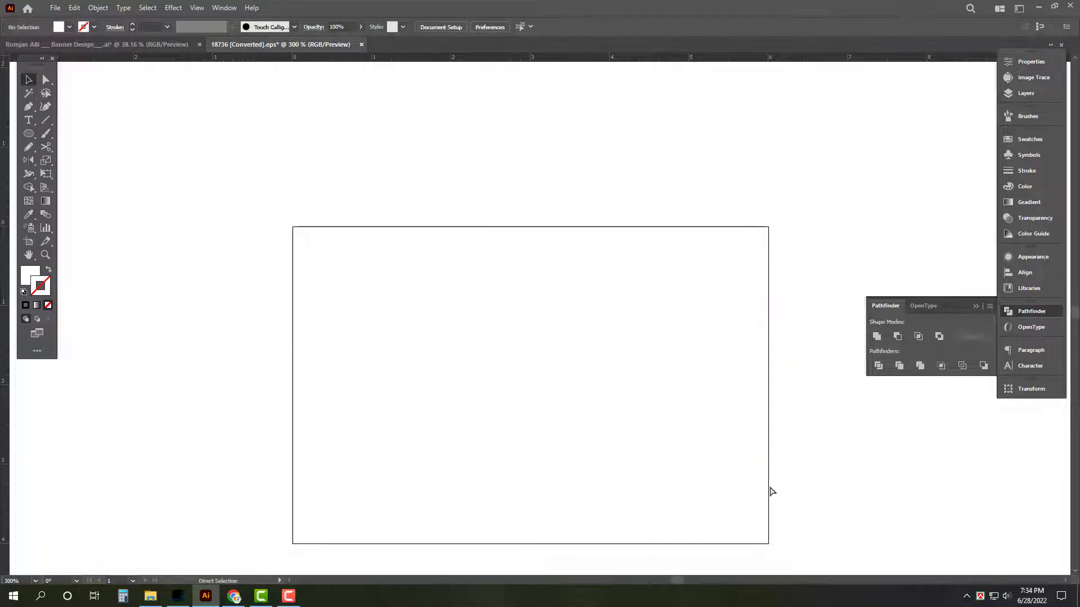
key("ctrl+w")
left_click(606, 316)
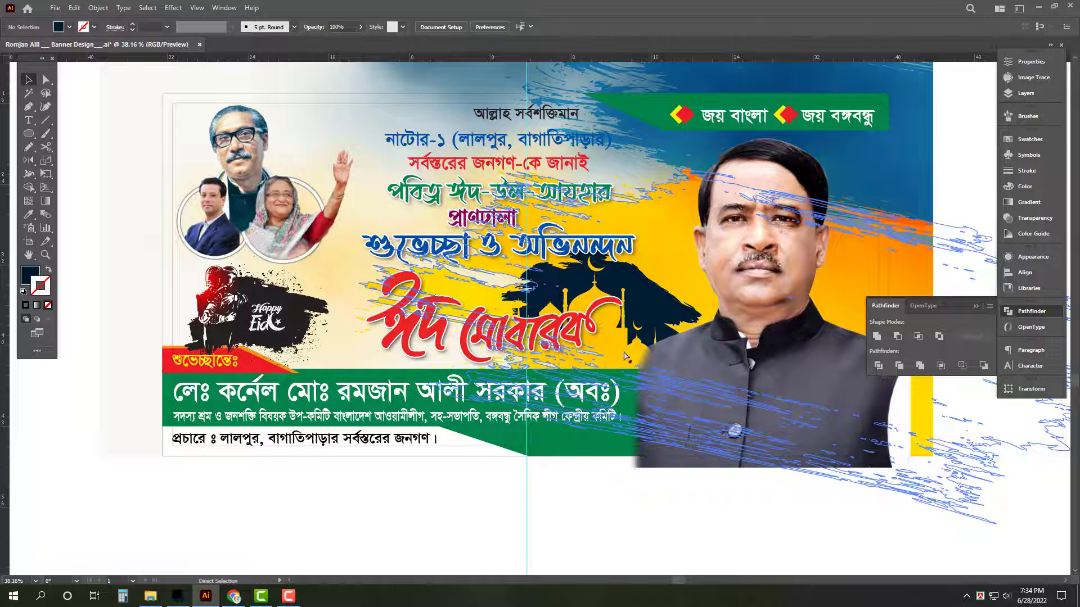
Paste the ornament and lantern group into the banner, enlarge it to about 15 × 20 in and place it over the small portraits.
key("ctrl+v")
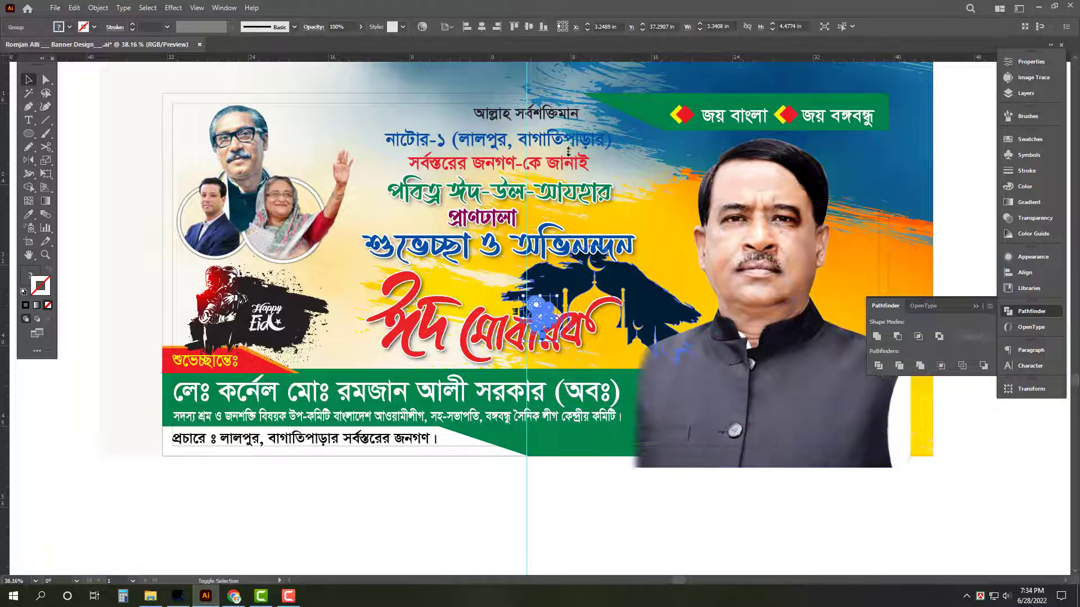
left_click_drag(569, 152, 568, 137)
left_click(478, 446)
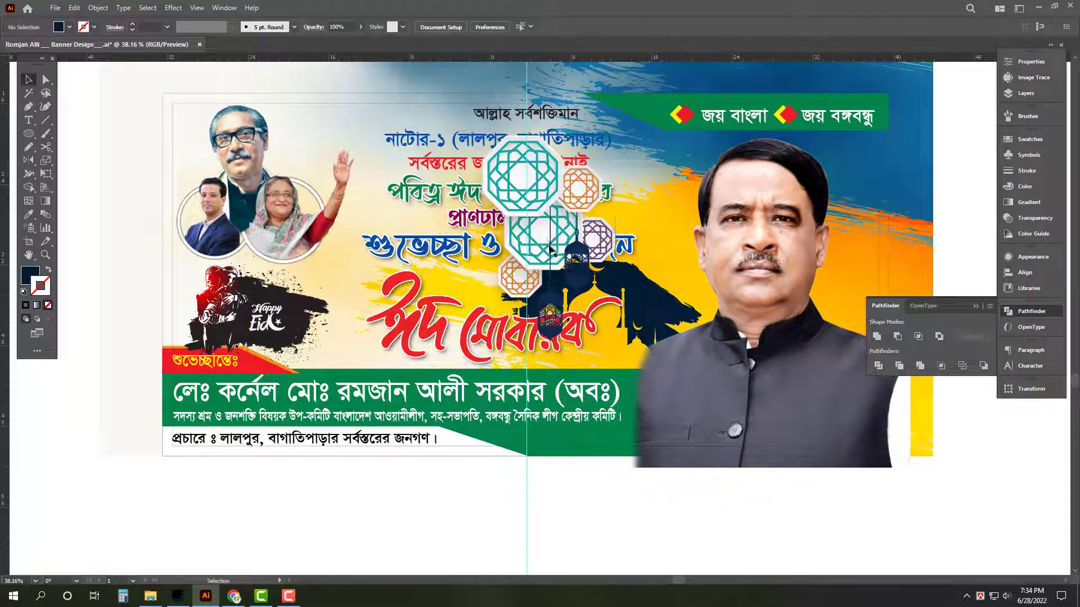
left_click_drag(550, 249, 339, 150)
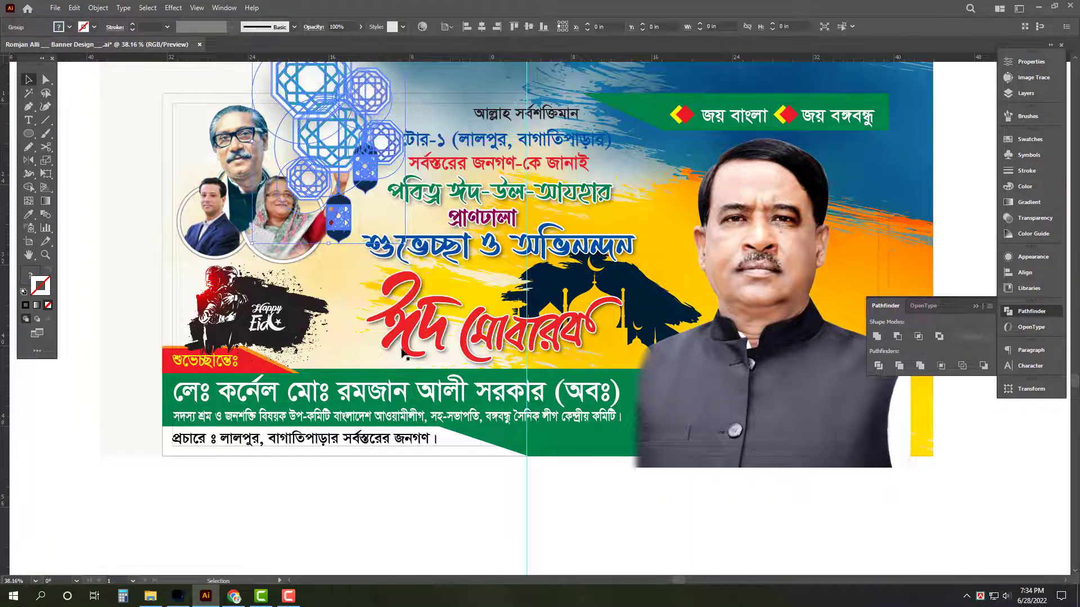
Send the ornament and lantern group backward behind the small portraits and greeting text, and hide the interface panels.
left_click(598, 521)
left_click_drag(593, 367, 616, 466)
left_click_drag(502, 435, 530, 444)
left_click_drag(445, 348, 430, 301)
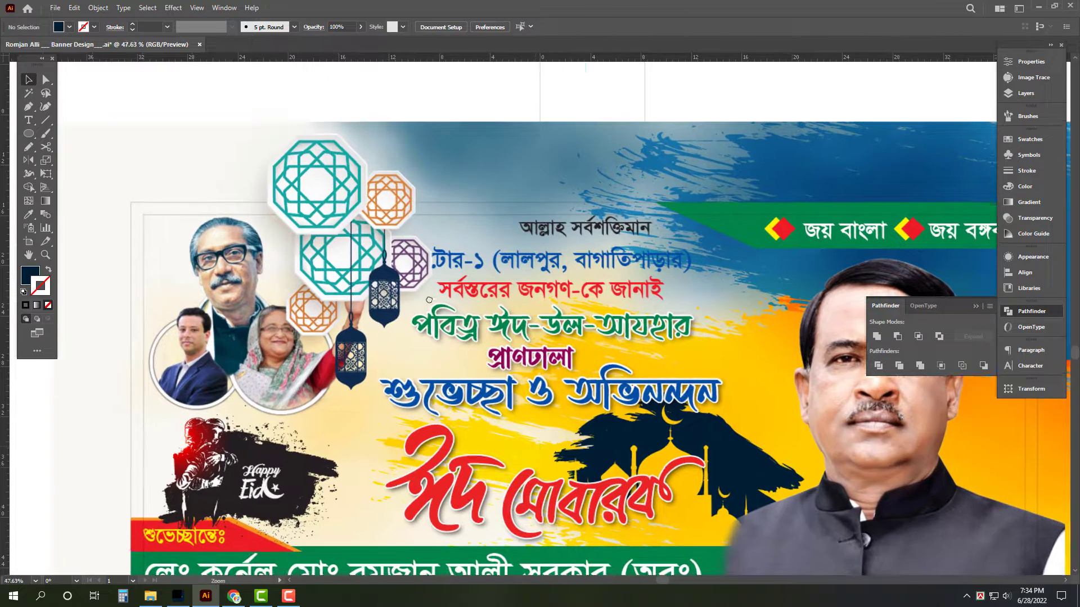
left_click_drag(349, 206, 408, 257)
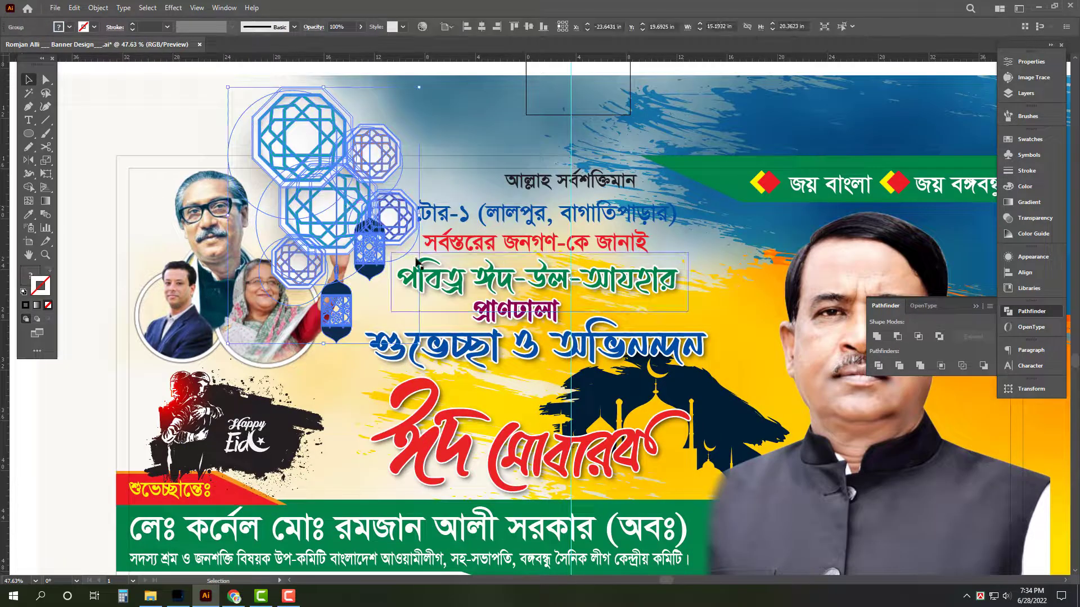
key("ctrl+bracketleft")
key("Tab")
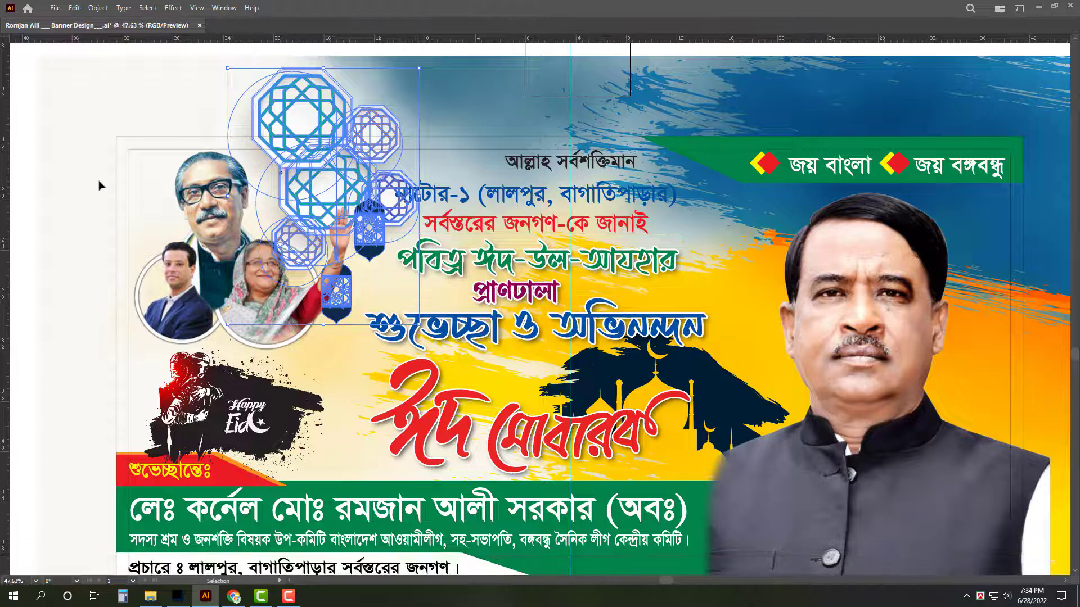
key("ctrl")
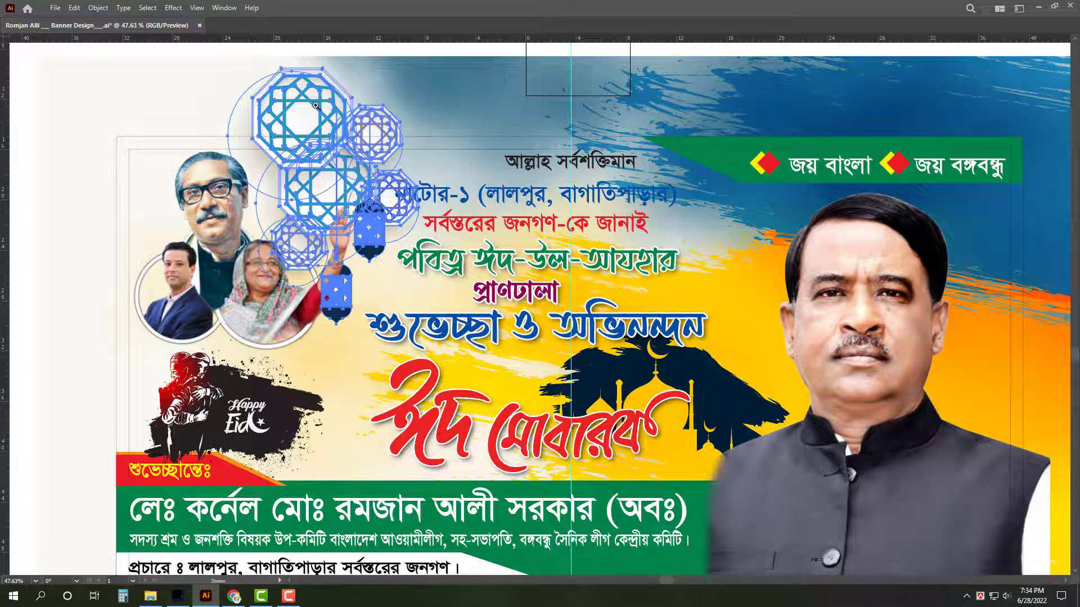
scroll(281, 109, "down", 1)
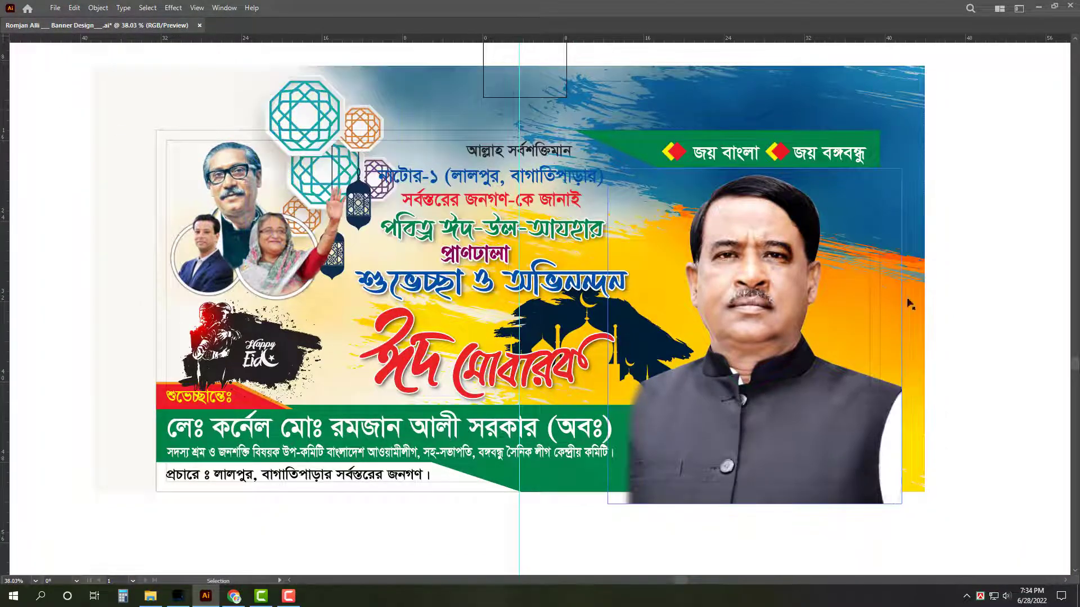
Shift the ornament and lantern group down and to the left, clear of the "নাটোর-১" text line.
scroll(431, 175, "up", 2)
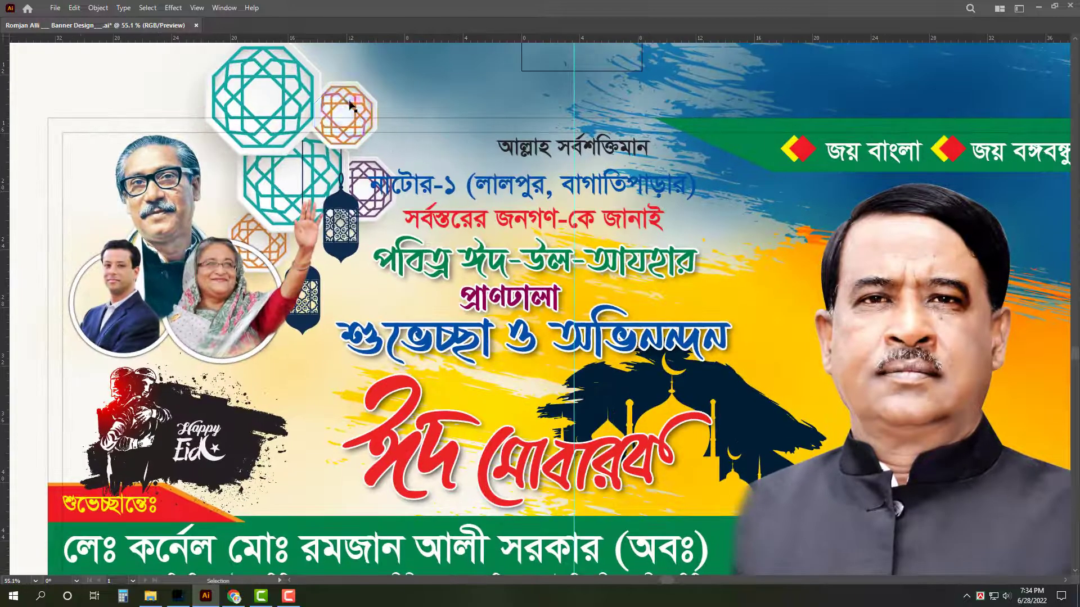
left_click(400, 191, "shift")
left_click_drag(400, 191, 356, 210)
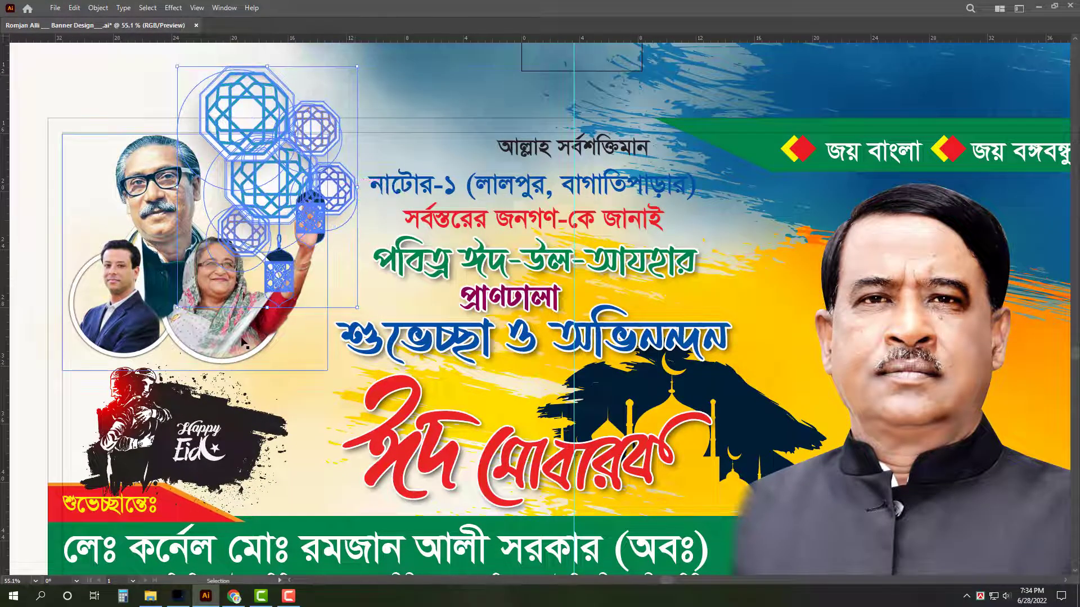
left_click(54, 227)
scroll(333, 152, "left", 2)
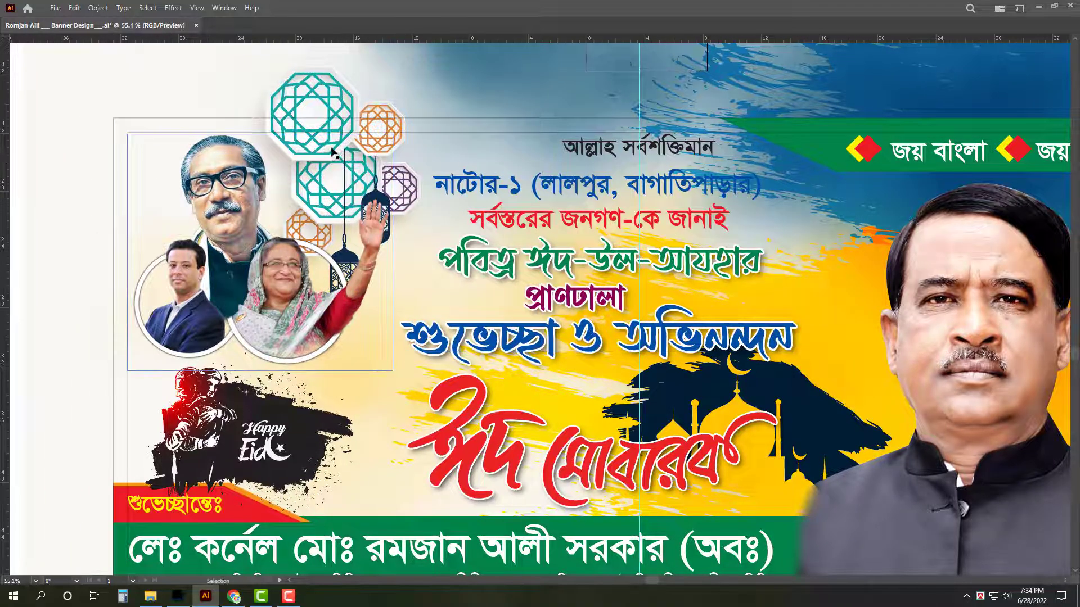
Nudge the ornament and lantern group up by about 0.9 in and slightly to the right, above the raised hand.
left_click(347, 108)
left_click_drag(346, 94, 352, 94)
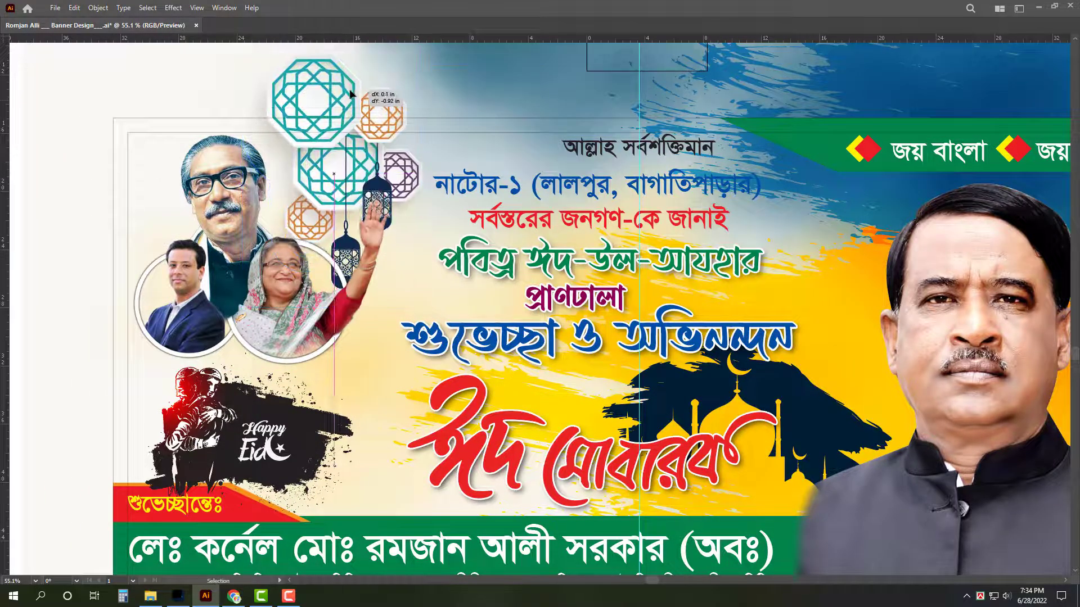
left_click(112, 165)
key("z")
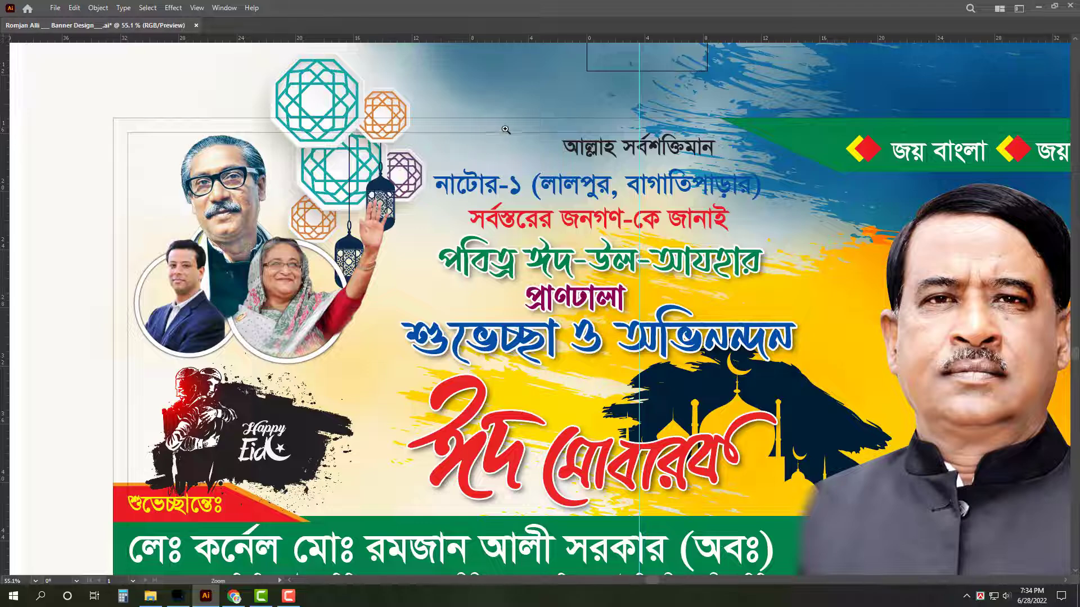
Shift the ornament and lantern group slightly up and to the left, so it sits closer to the portraits above the raised hand.
left_click_drag(507, 130, 517, 135)
key("v")
left_click(385, 112)
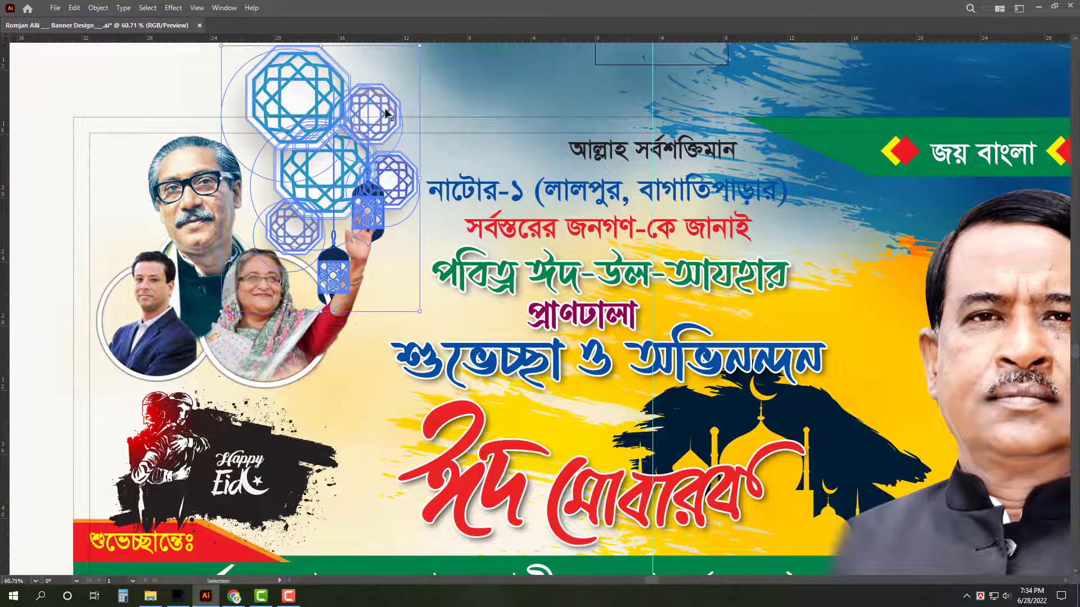
left_click_drag(386, 112, 364, 103)
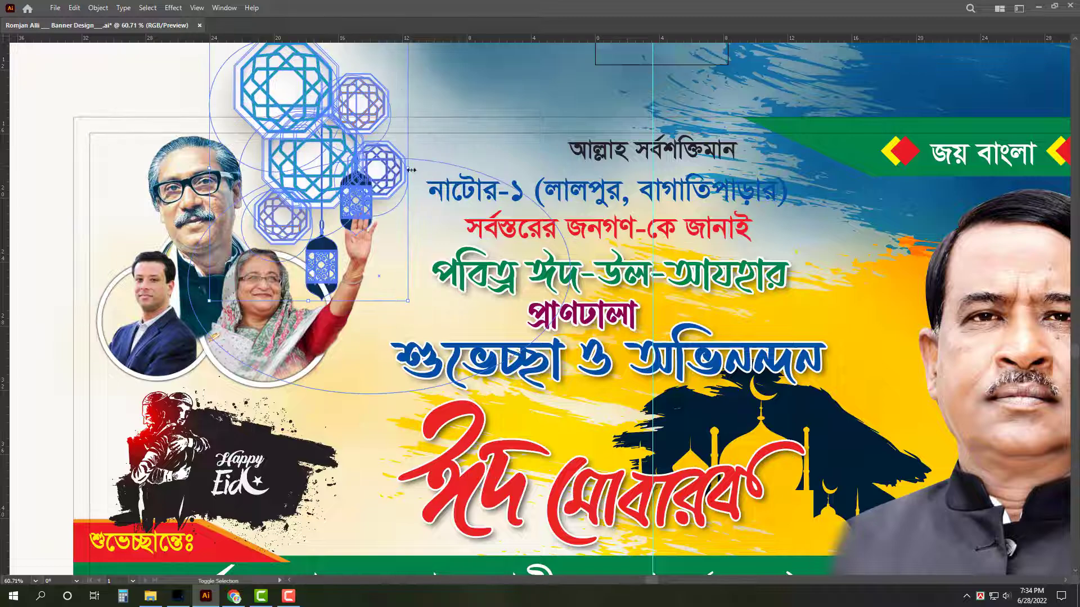
left_click_drag(411, 170, 325, 165)
key("ctrl+space")
left_click_drag(249, 133, 56, 153)
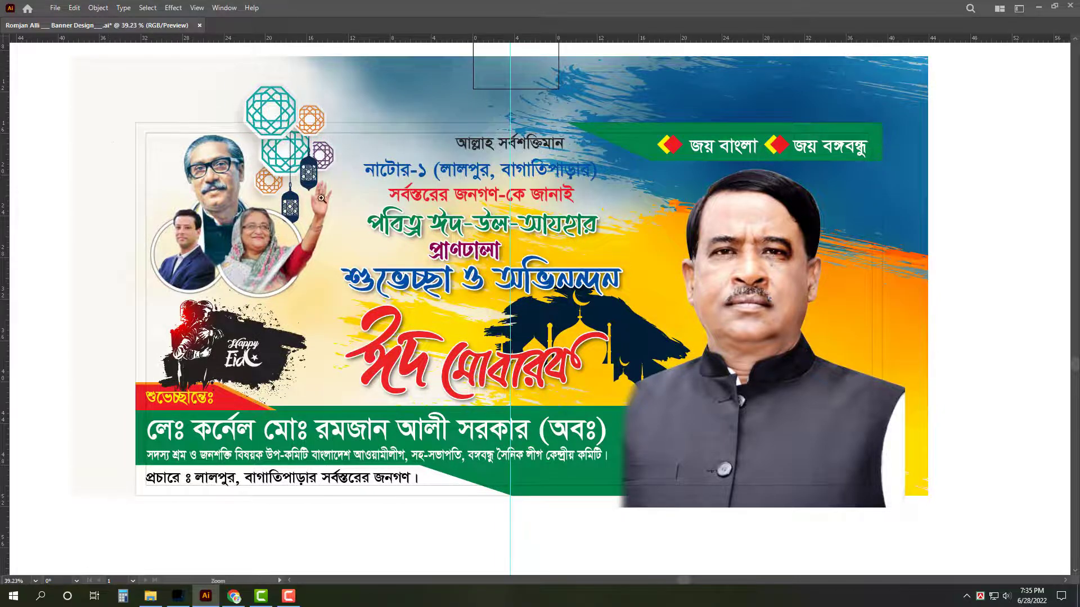
left_click_drag(273, 152, 371, 135)
left_click(326, 104)
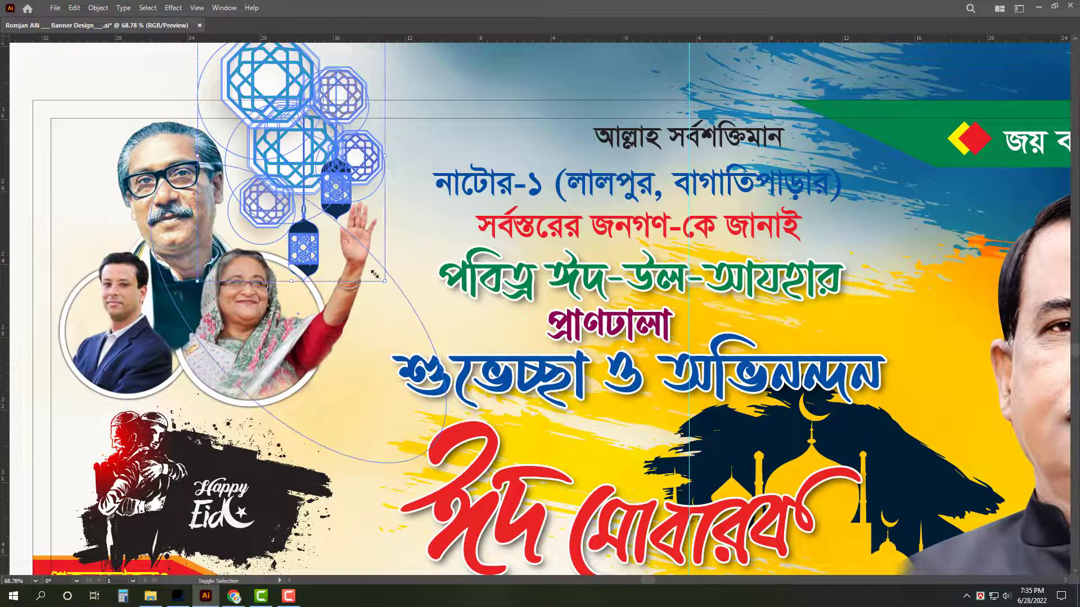
left_click_drag(375, 274, 273, 270)
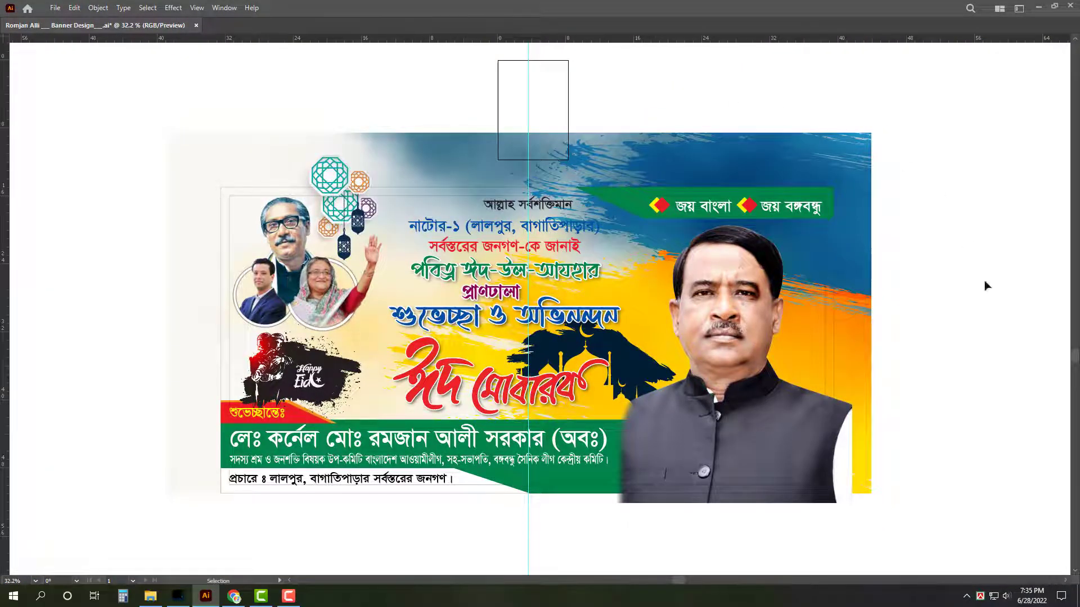
Try to clip all the banner artwork to the outer banner frame with a clipping mask.
key("ctrl+space")
left_click_drag(821, 507, 828, 508)
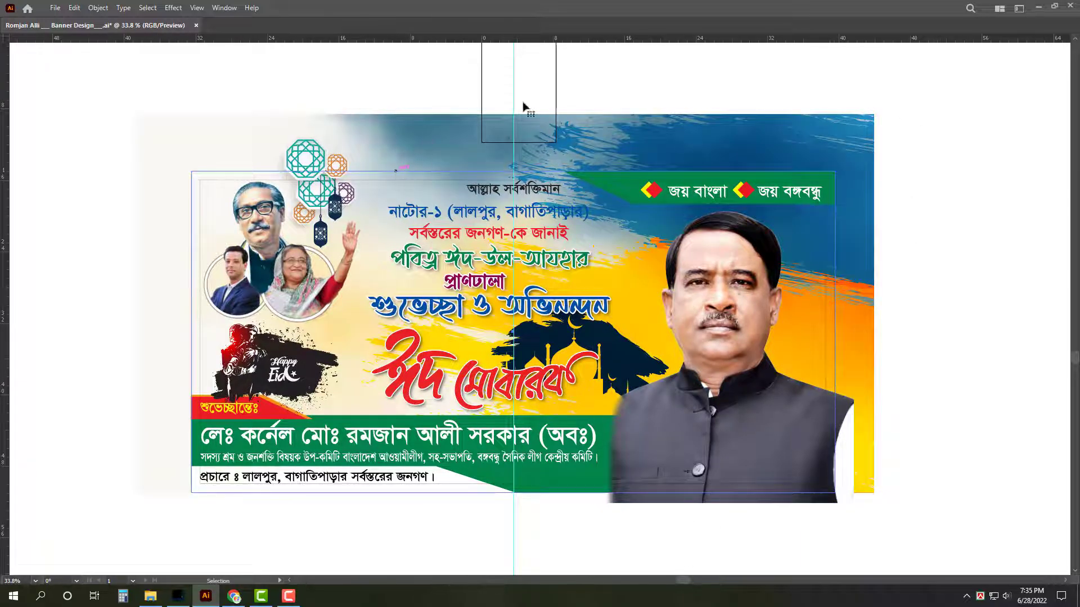
key("a")
key("v")
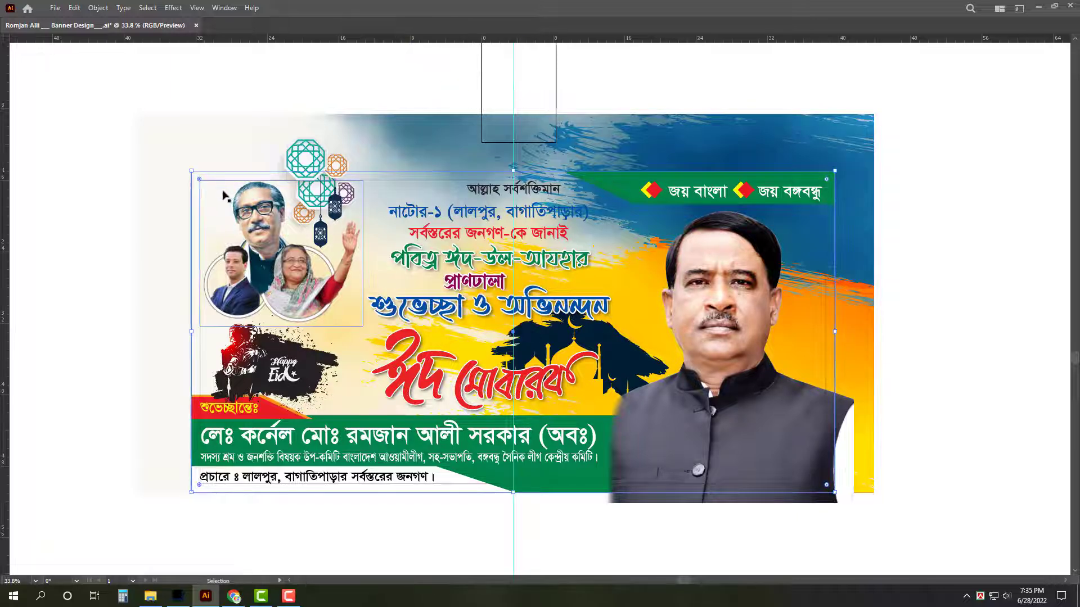
left_click(119, 181)
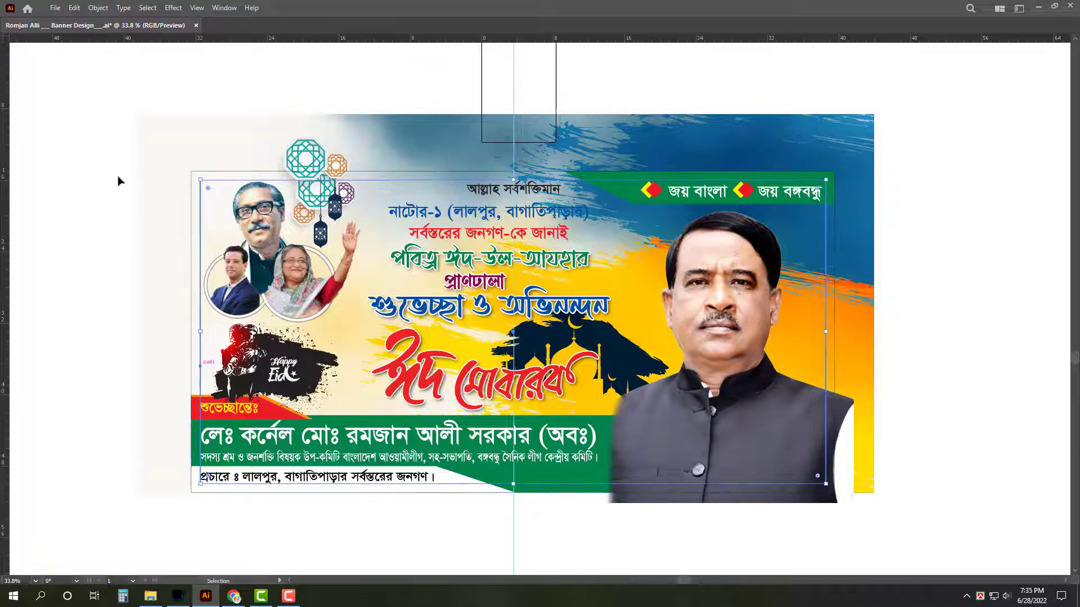
key("a")
key("v")
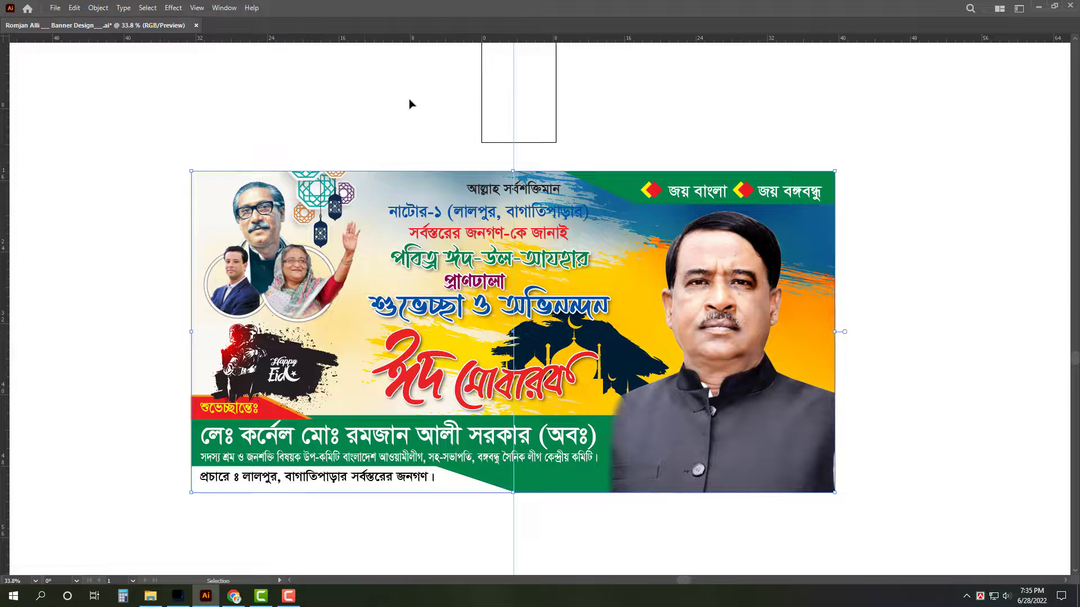
Hide the vertical centre guide and undo the clipping mask on the banner artwork.
key("a")
key("ctrl+apostrophe")
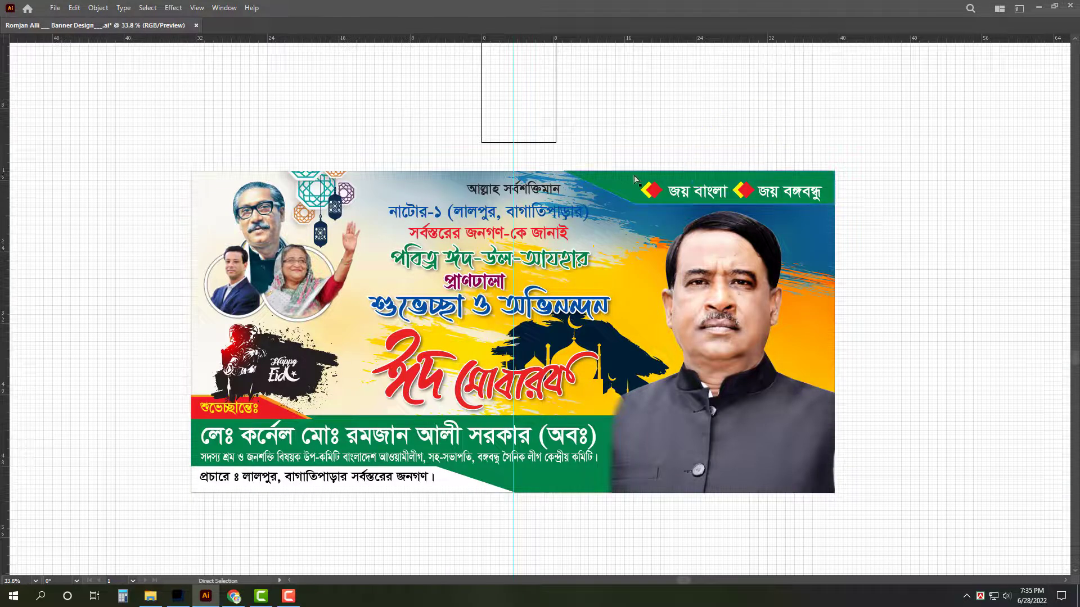
key("ctrl+apostrophe")
key("v")
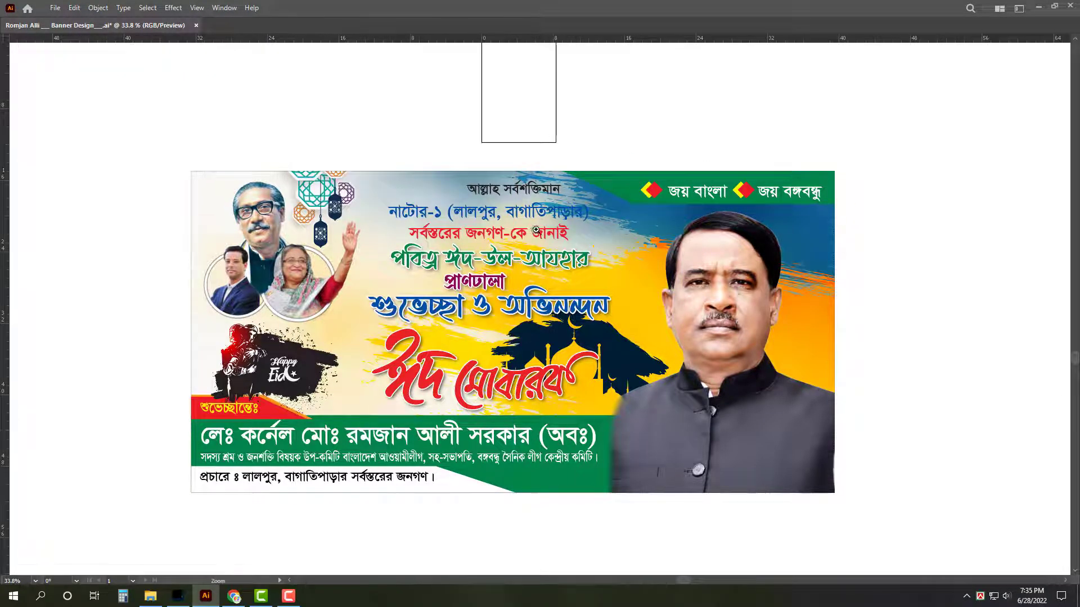
left_click_drag(536, 229, 576, 263)
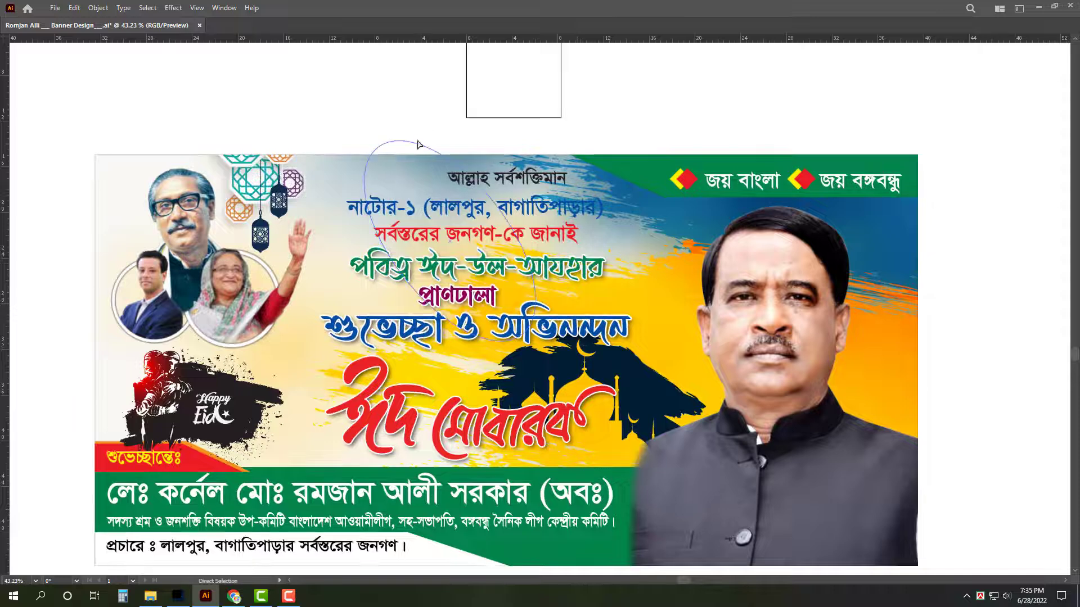
key("ctrl+z")
Select the three top text lines of the greeting and bring back the interface panels.
left_click(548, 211)
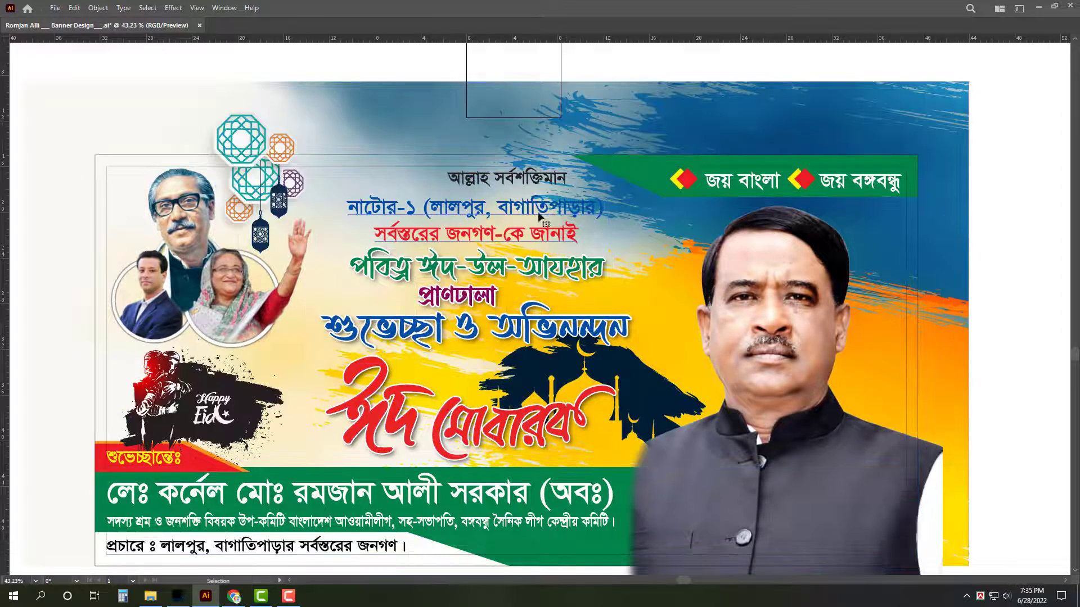
left_click(530, 177, "shift")
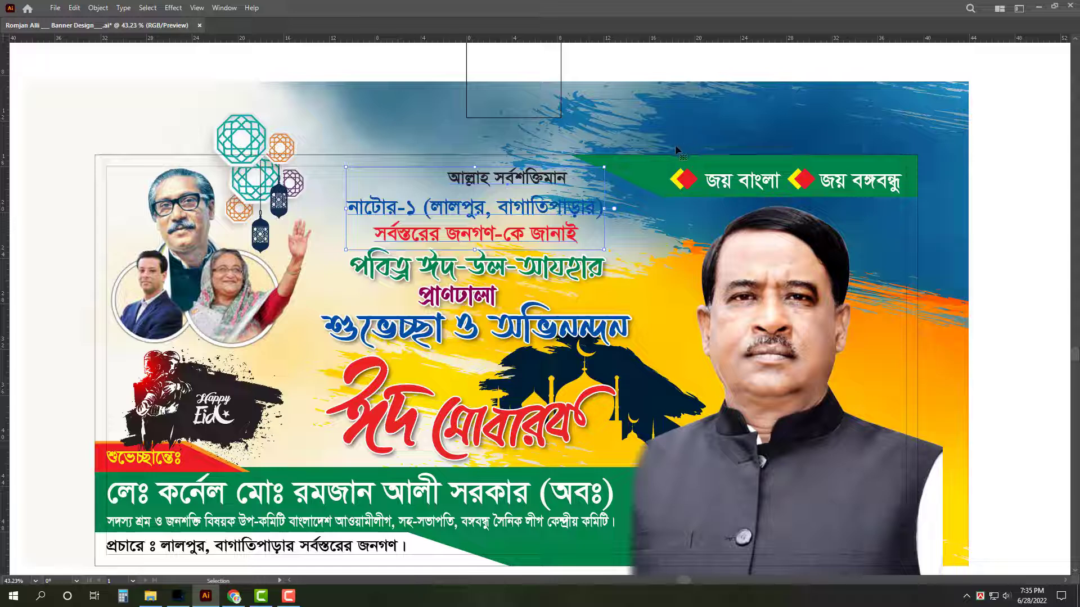
key("Tab")
scroll(691, 220, "down", 3)
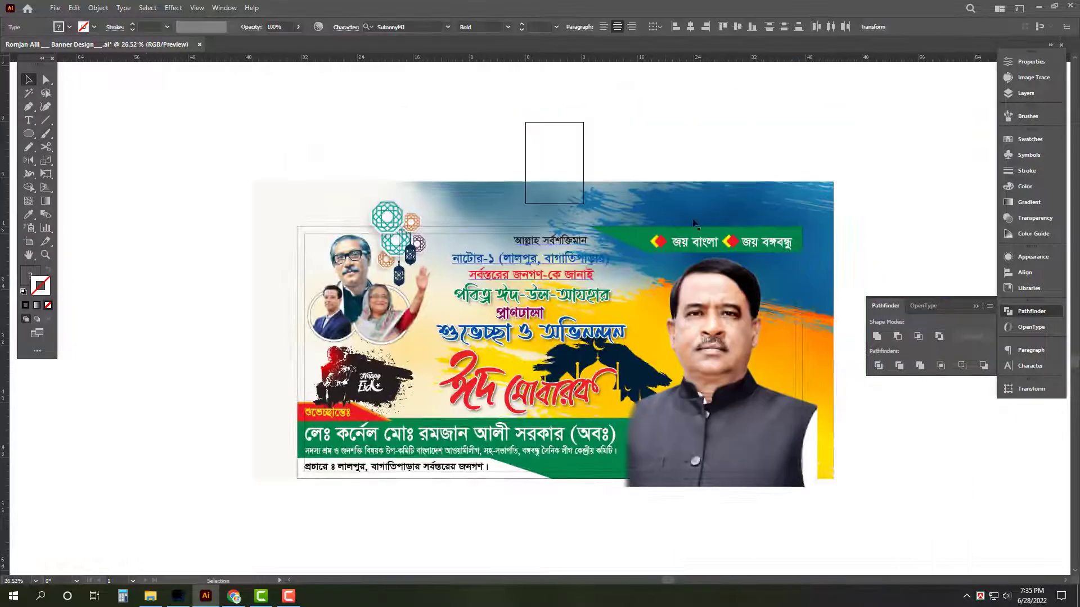
Move the blue and yellow brush background about 4 in to the right and enlarge it slightly upward, keeping its bottom edge in place.
left_click(692, 216)
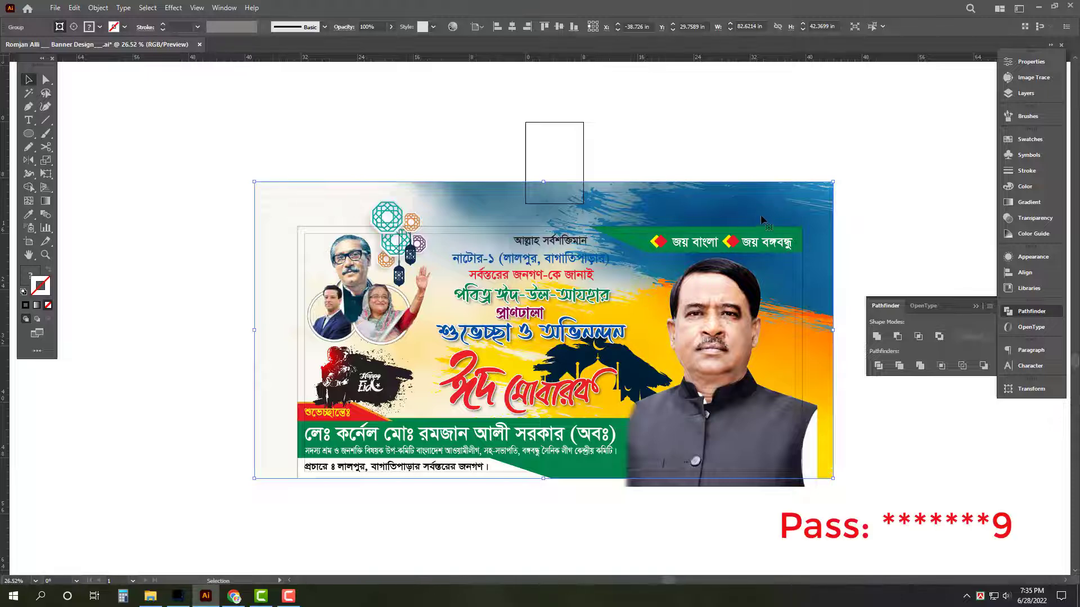
left_click_drag(761, 214, 790, 212)
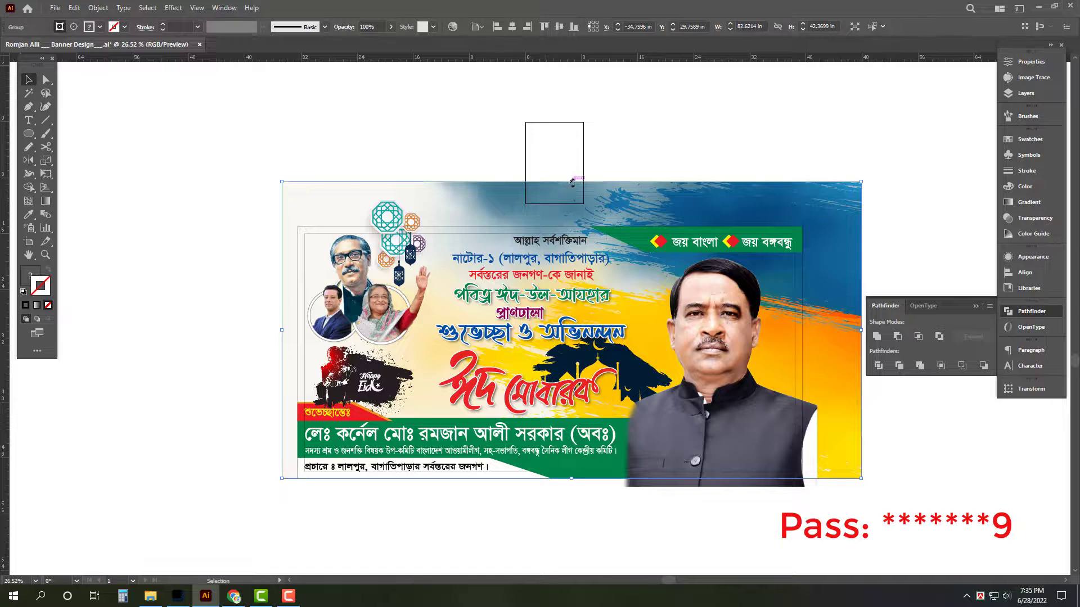
mouse_move(572, 181)
left_mouse_down()
mouse_move(574, 166)
mouse_move(584, 190)
left_mouse_up()
left_click(669, 88)
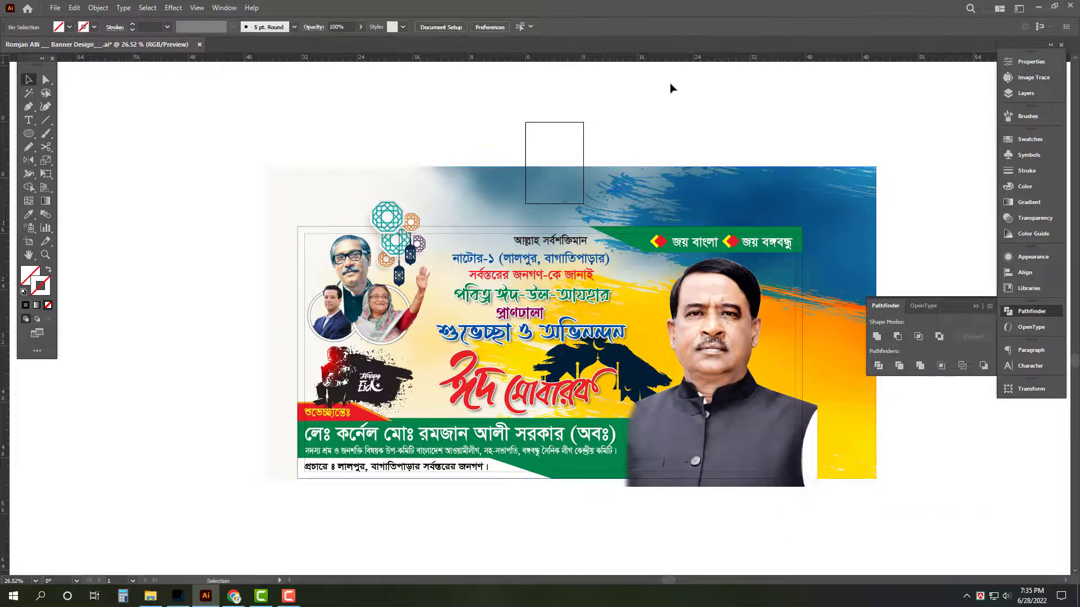
Give the three top text lines, from "আল্লাহ সর্বশক্তিমান" to "সর্বস্তরের জনগণ-কে জানাই", a 5 pt white stroke.
left_click(588, 275, "ctrl")
left_click(587, 261, "ctrl+shift")
left_click(578, 243, "ctrl+shift")
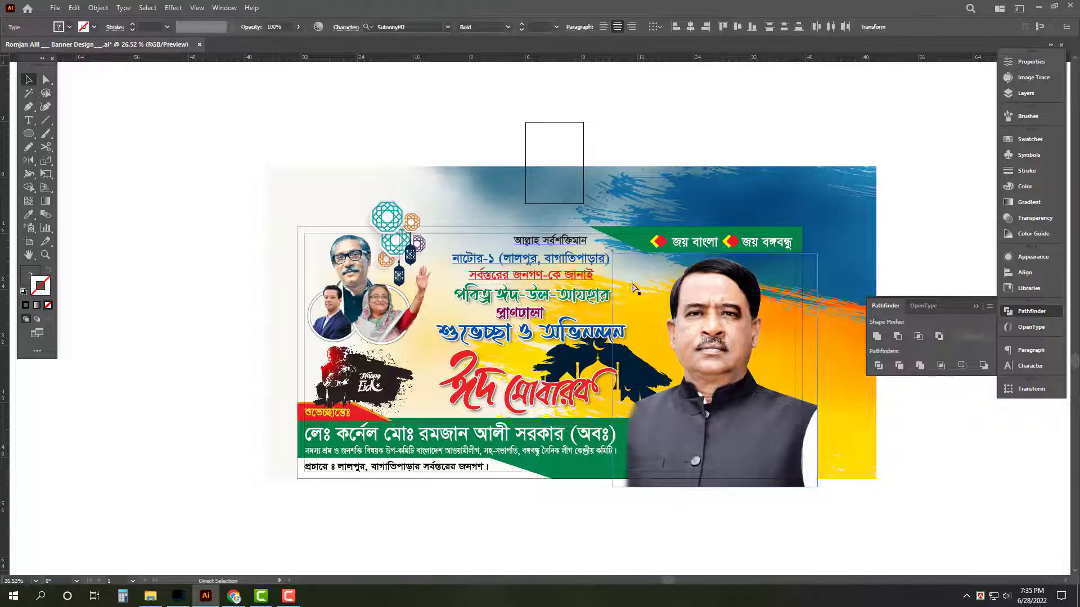
left_click(1027, 171)
left_click(925, 151)
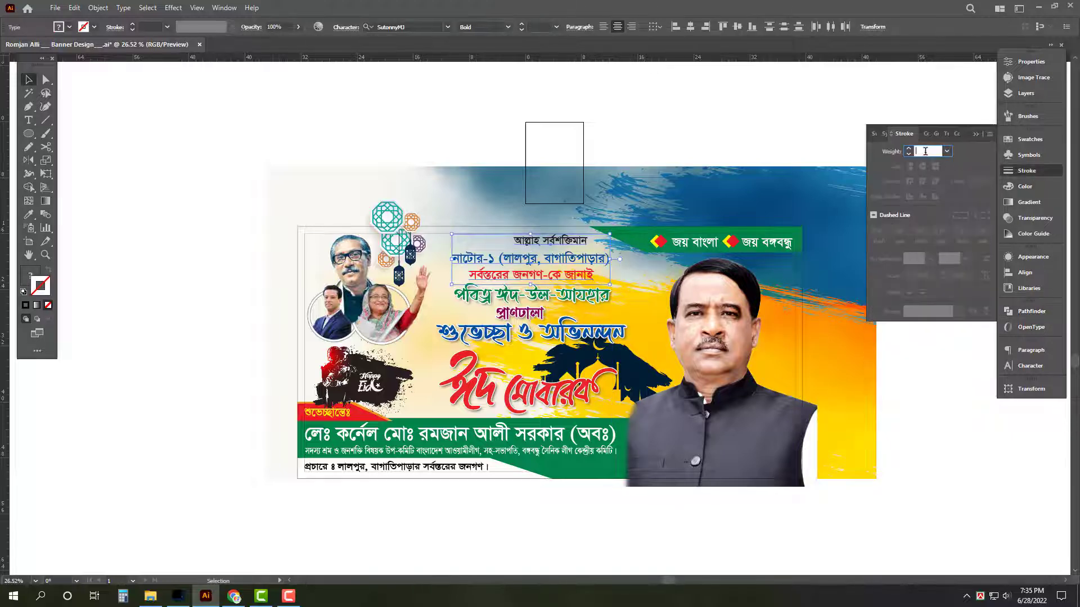
type("5")
key("Return")
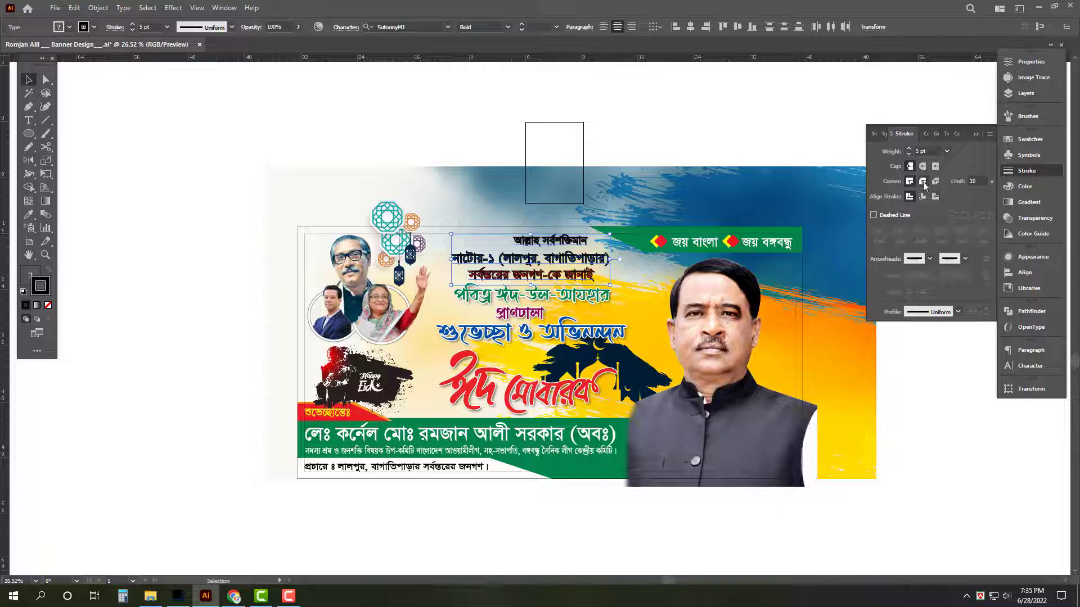
left_click(1013, 190)
left_click(869, 210)
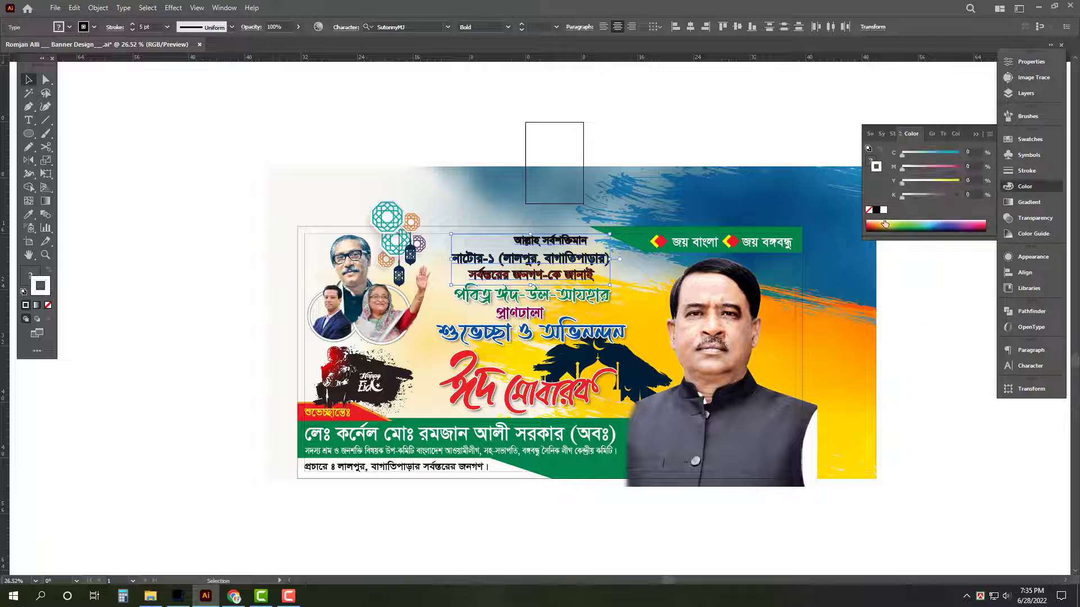
left_click(616, 99)
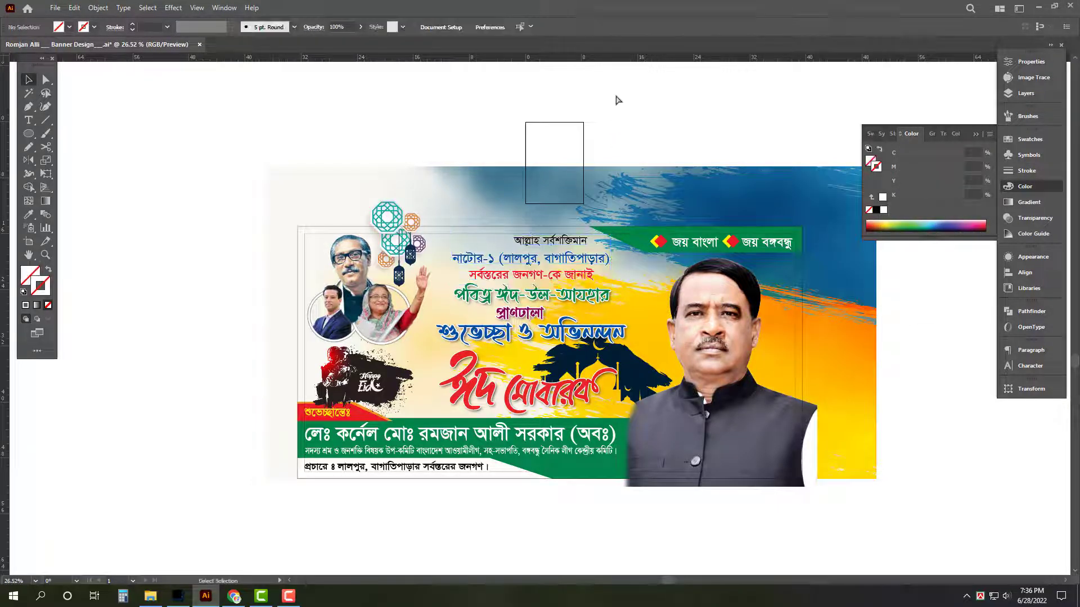
Clip all the banner artwork to the outer frame rectangle with a clipping mask.
left_click(306, 229)
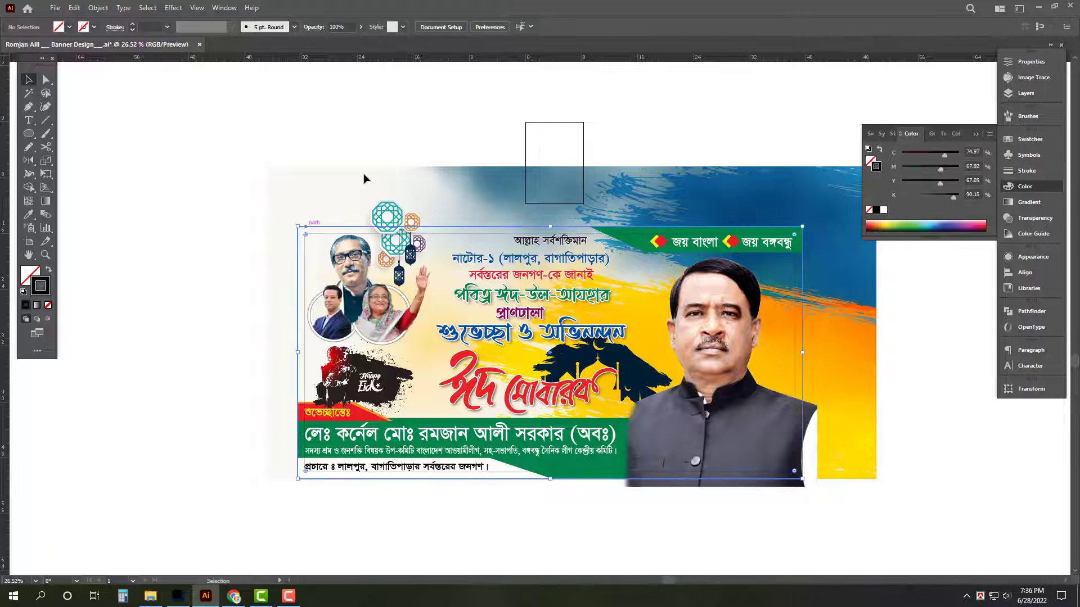
left_click(364, 178)
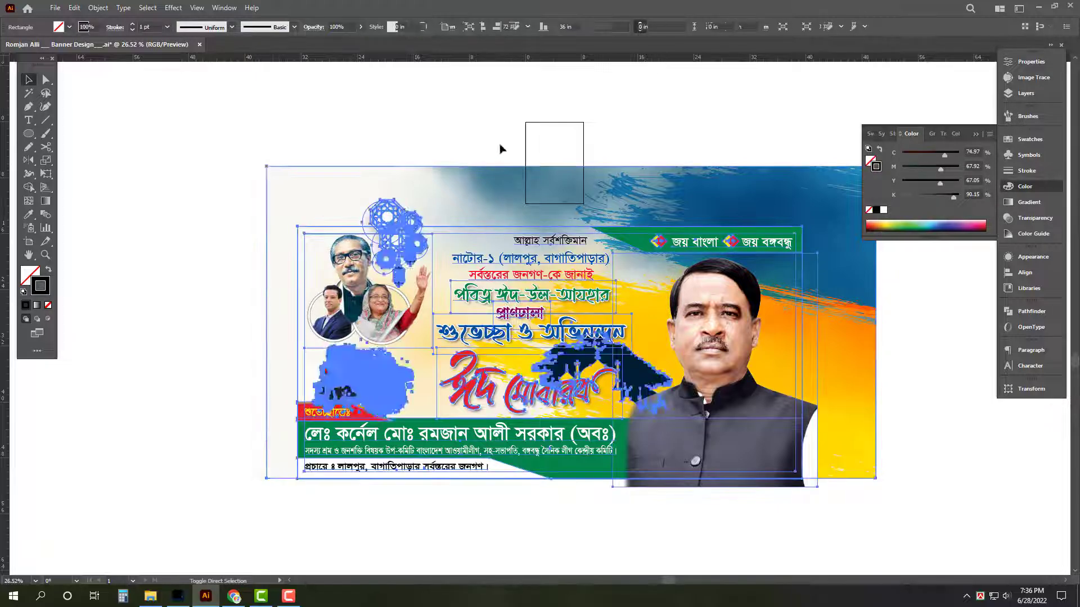
key("ctrl+7")
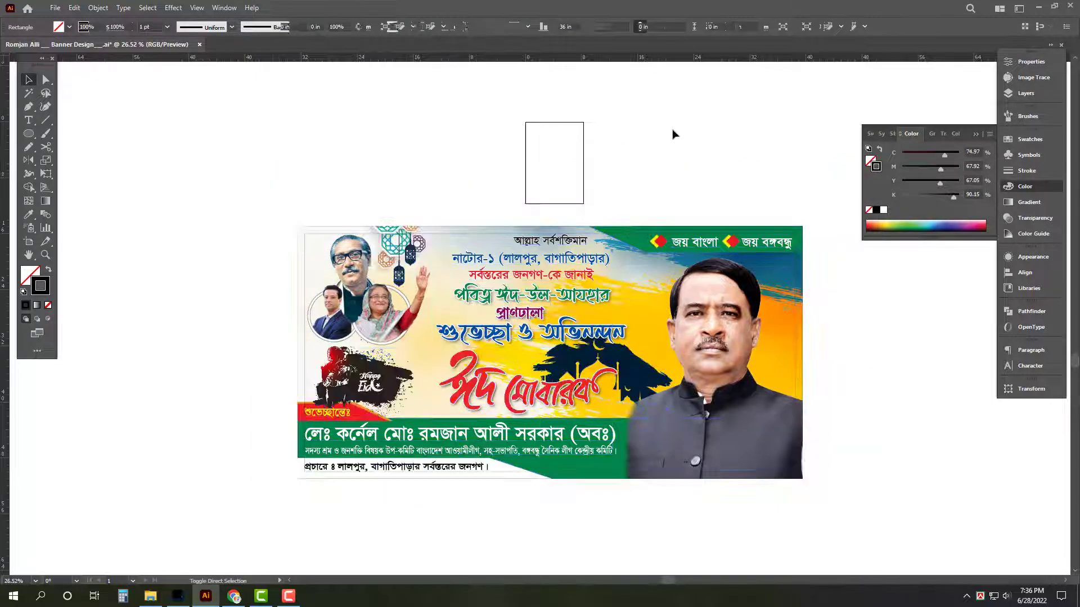
left_click(674, 133)
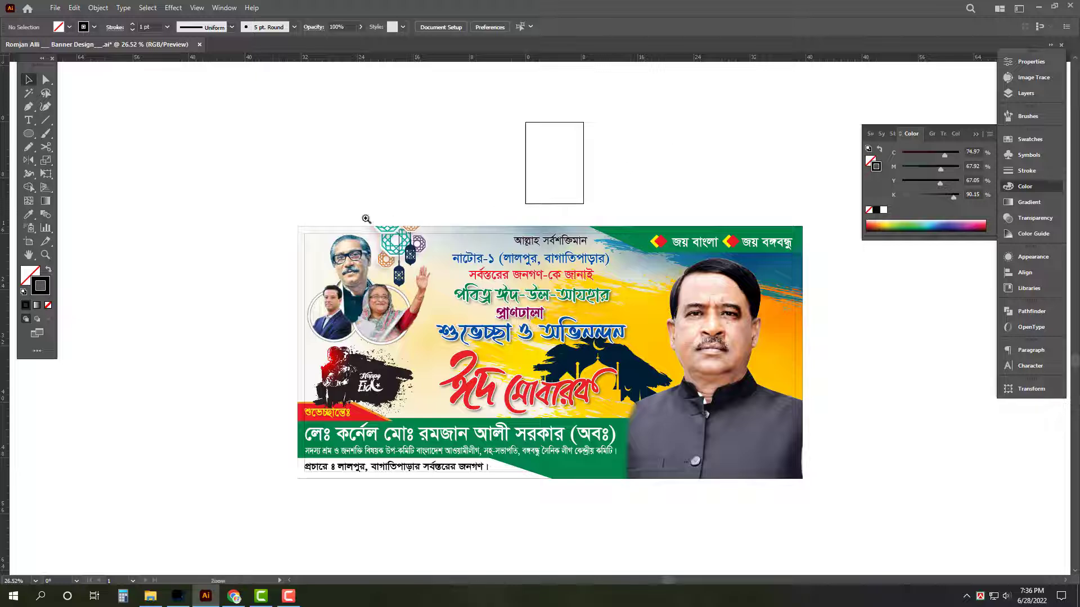
Delete the thin inner margin rectangle inside the clipped banner.
key("a")
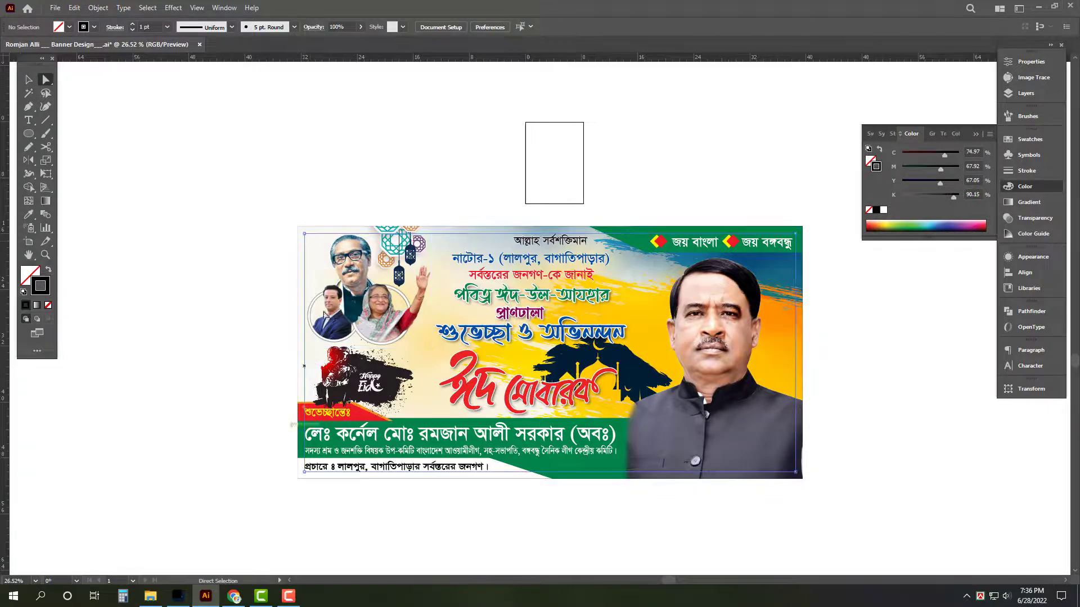
left_click(304, 372)
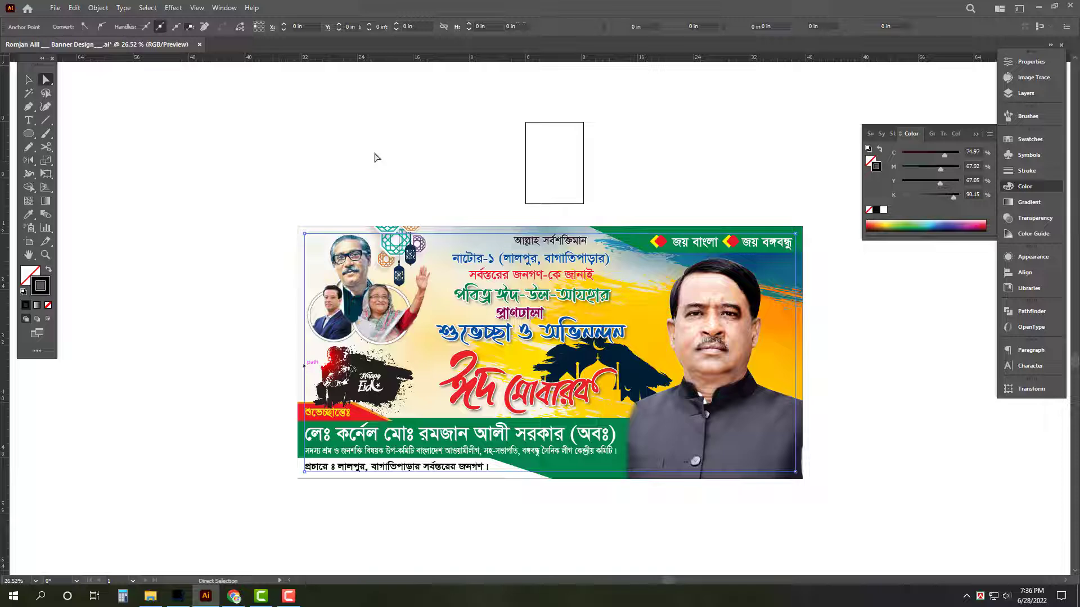
left_click(376, 157)
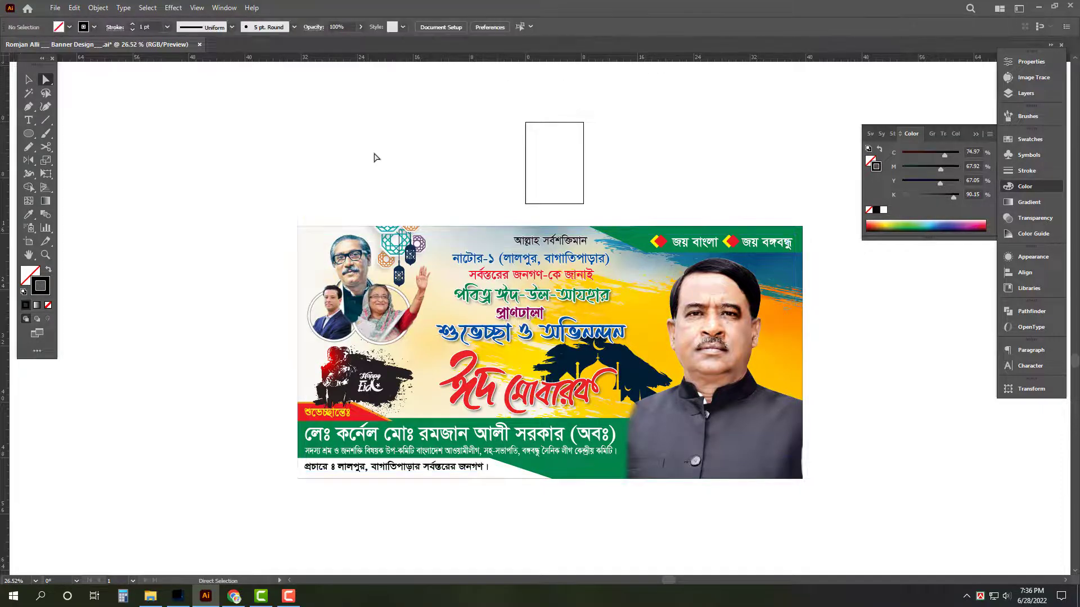
Save the finished banner document and collapse the open color settings.
scroll(892, 458, "up", 3)
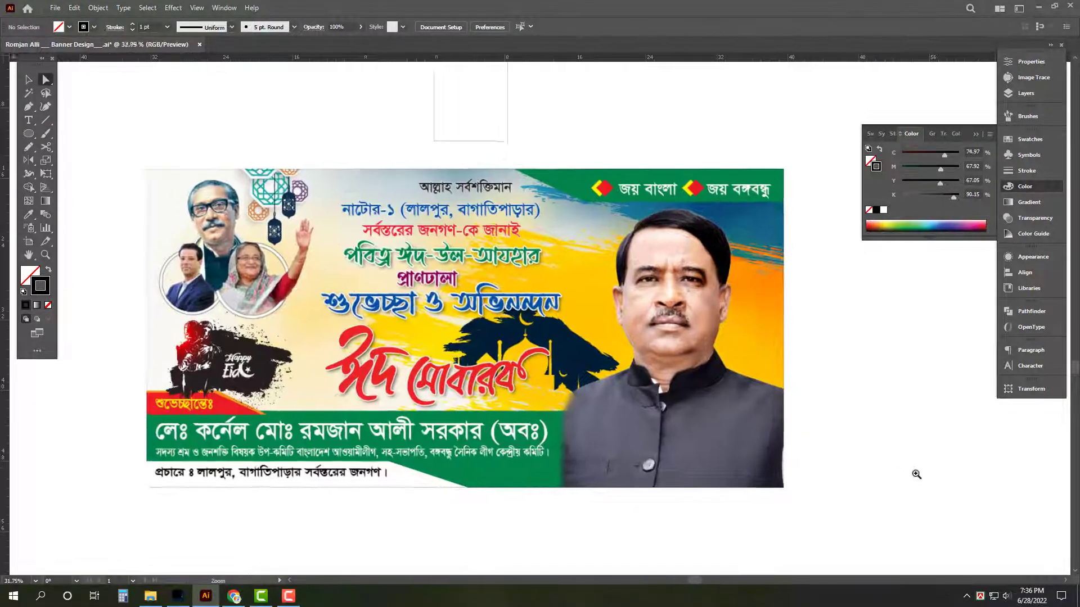
left_click_drag(835, 455, 843, 455)
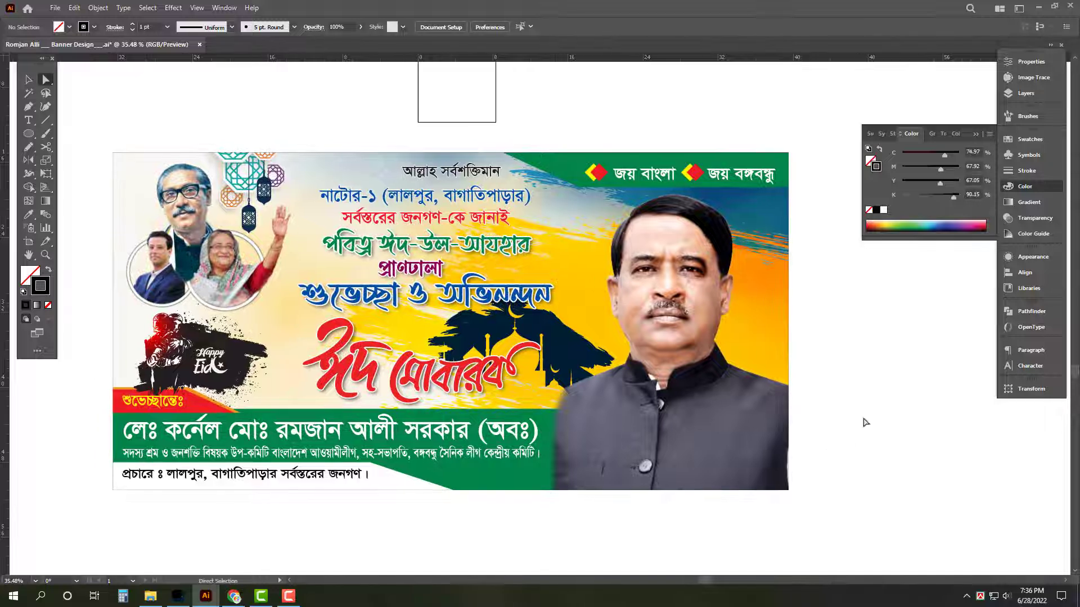
left_click_drag(803, 424, 818, 430)
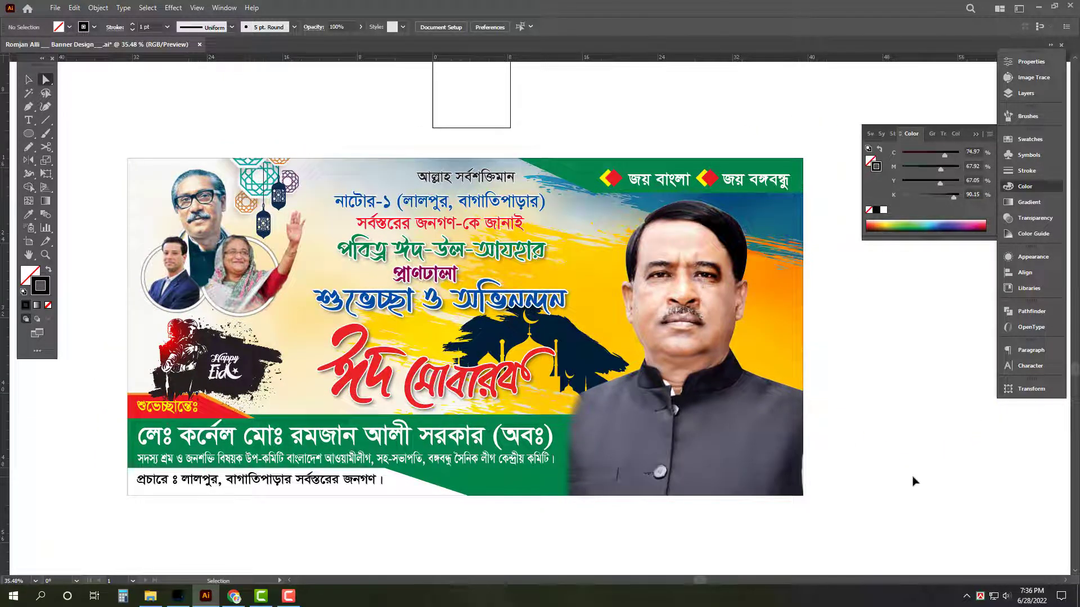
key("ctrl+s")
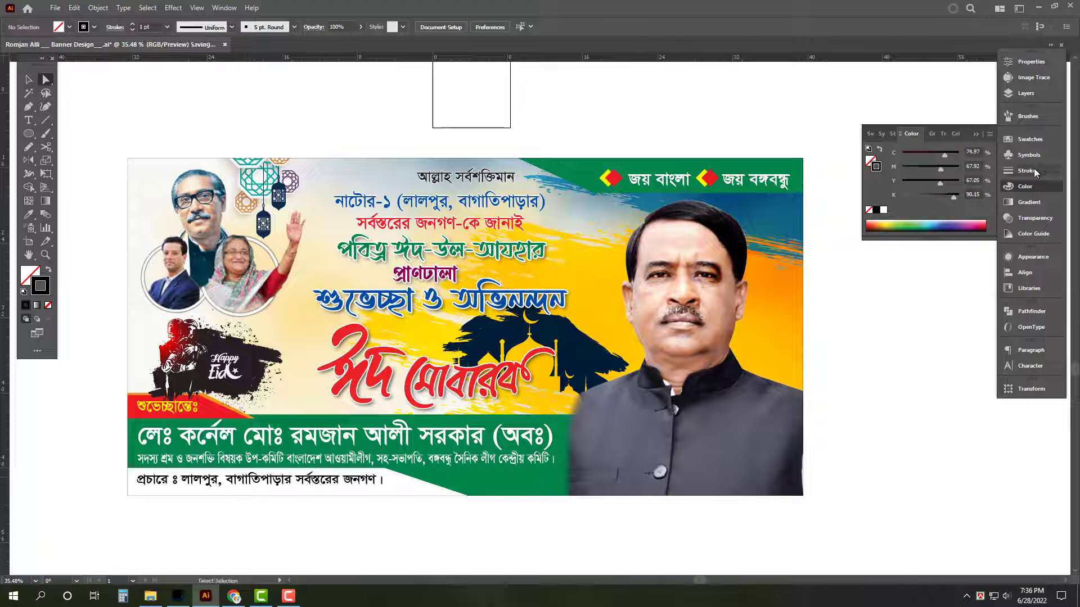
left_click_drag(892, 324, 923, 302)
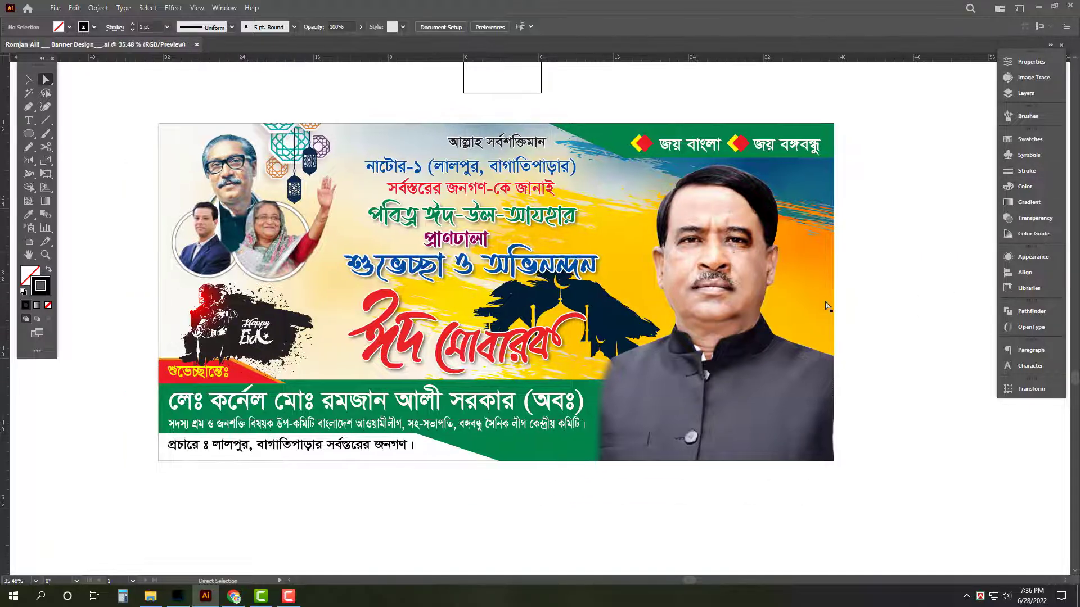
left_click_drag(490, 285, 510, 281)
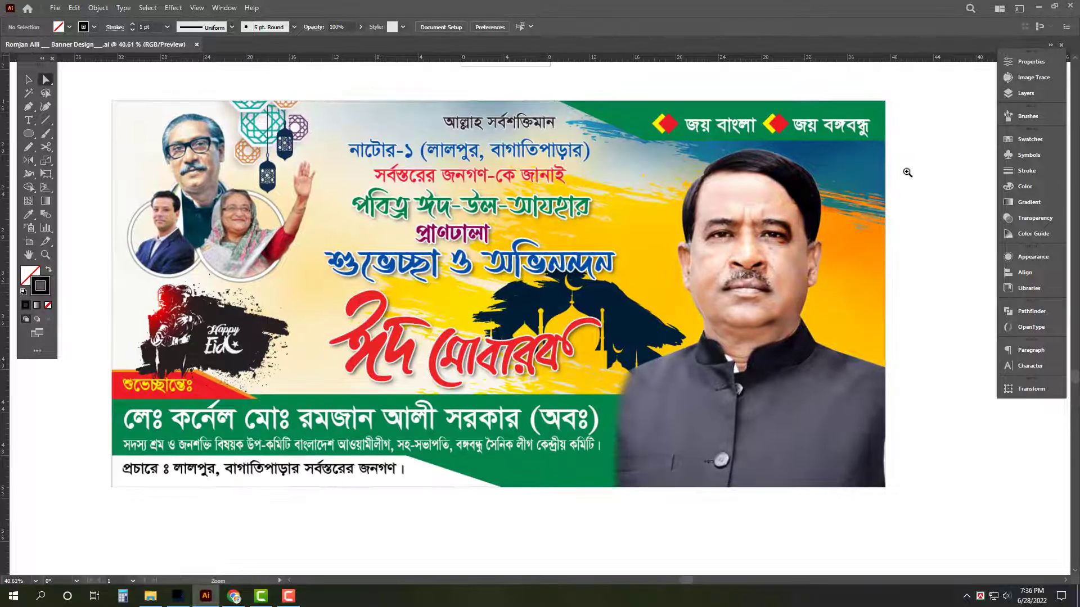